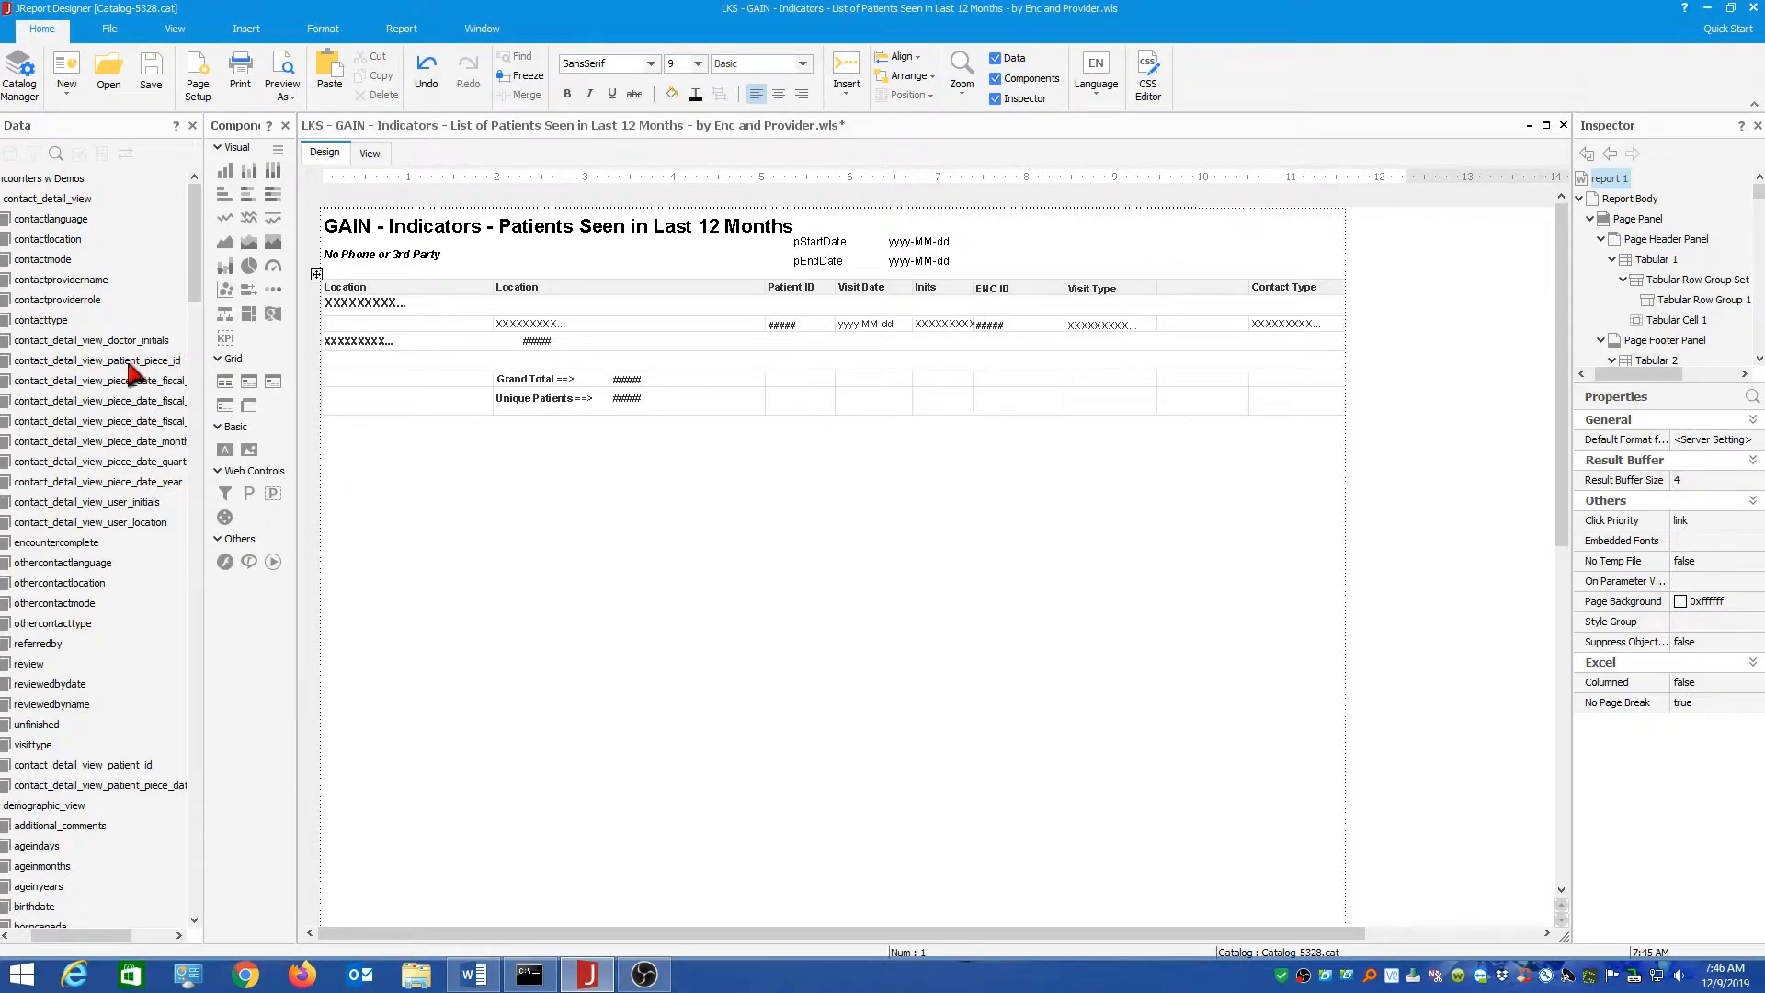
- Add contact_detail_view_patient_piece_id to the empty detail cell between Visit Type and Contact Type and set its number format to #####
{"action": "left_click", "coordinate": [1179, 332]}
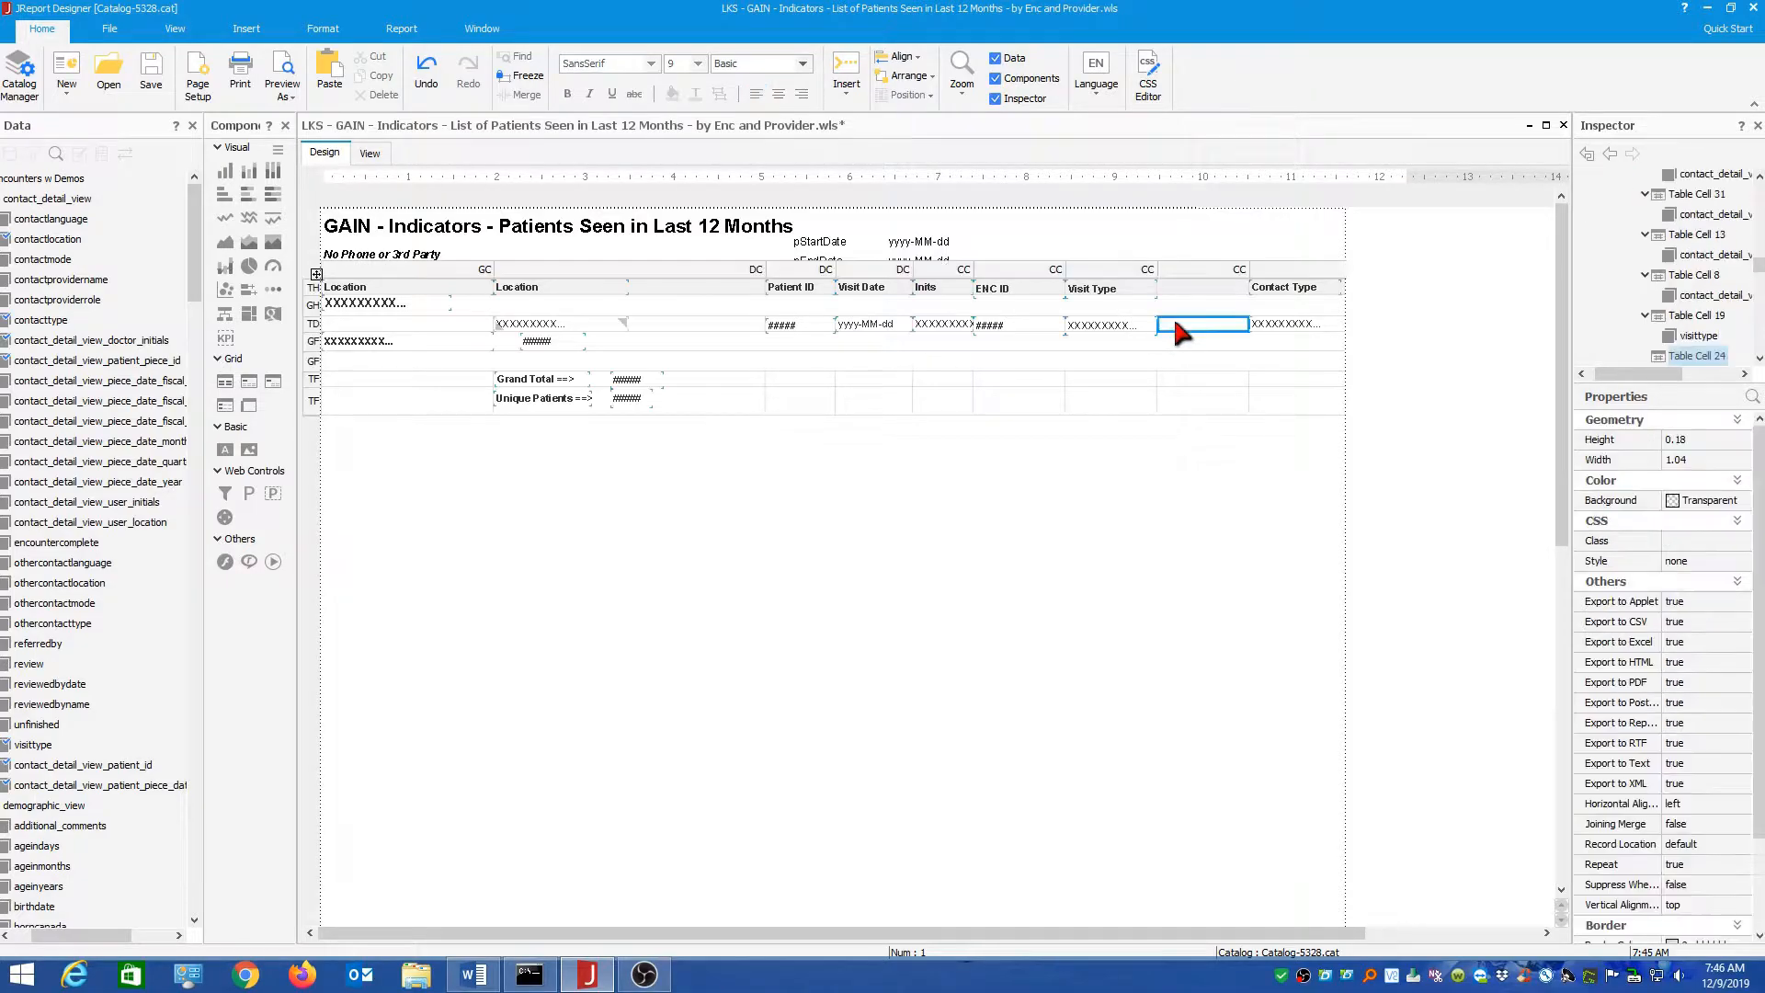
{"action": "left_click_drag", "start_coordinate": [69, 368], "coordinate": [1186, 322]}
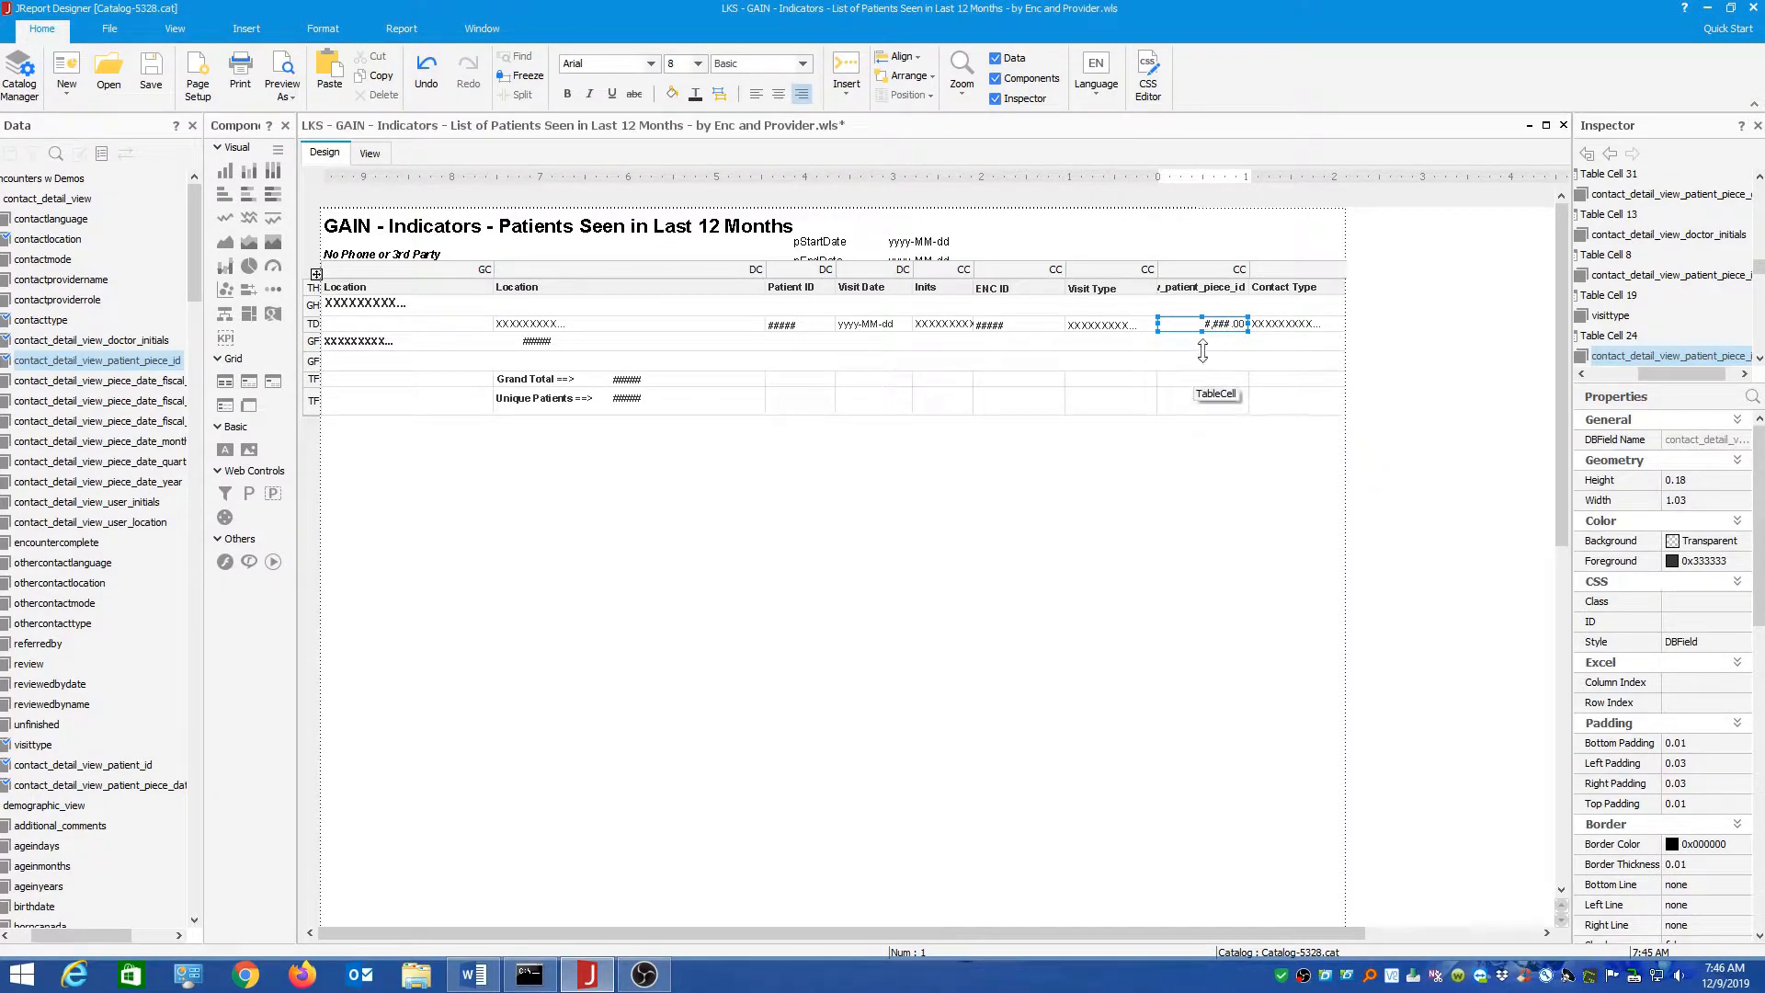
{"action": "left_click_drag", "start_coordinate": [1756, 554], "coordinate": [1758, 743]}
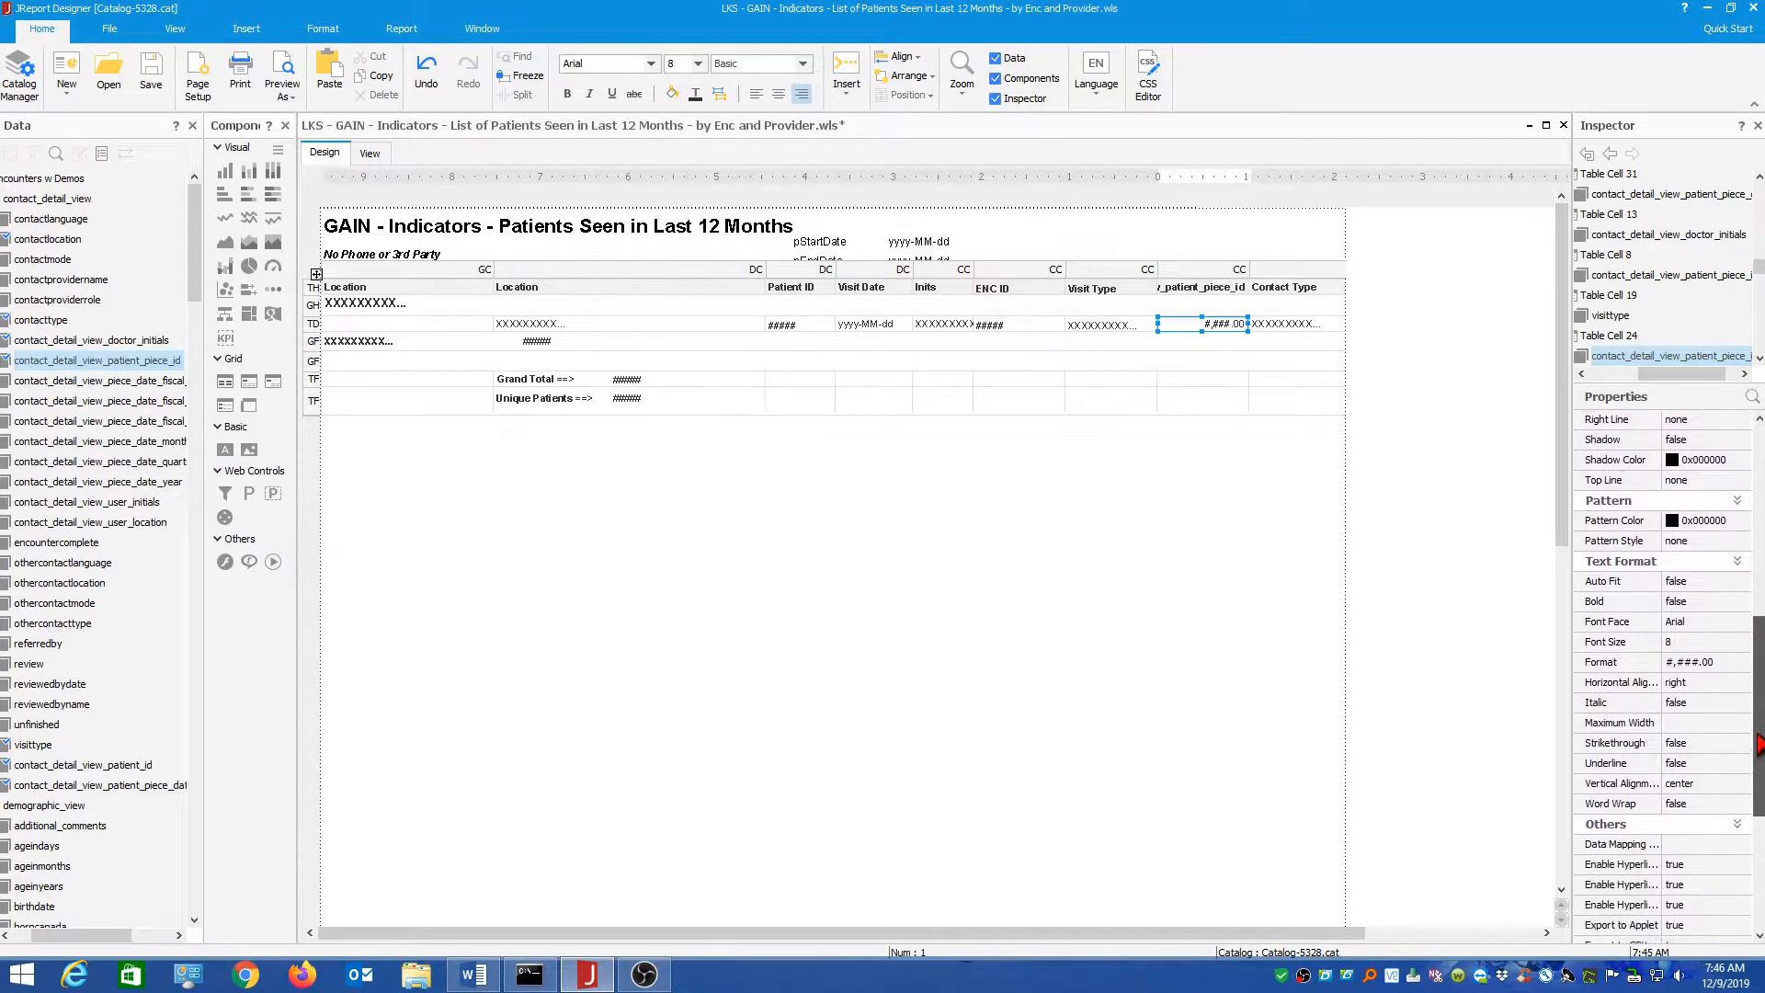
{"action": "left_click", "coordinate": [1715, 662]}
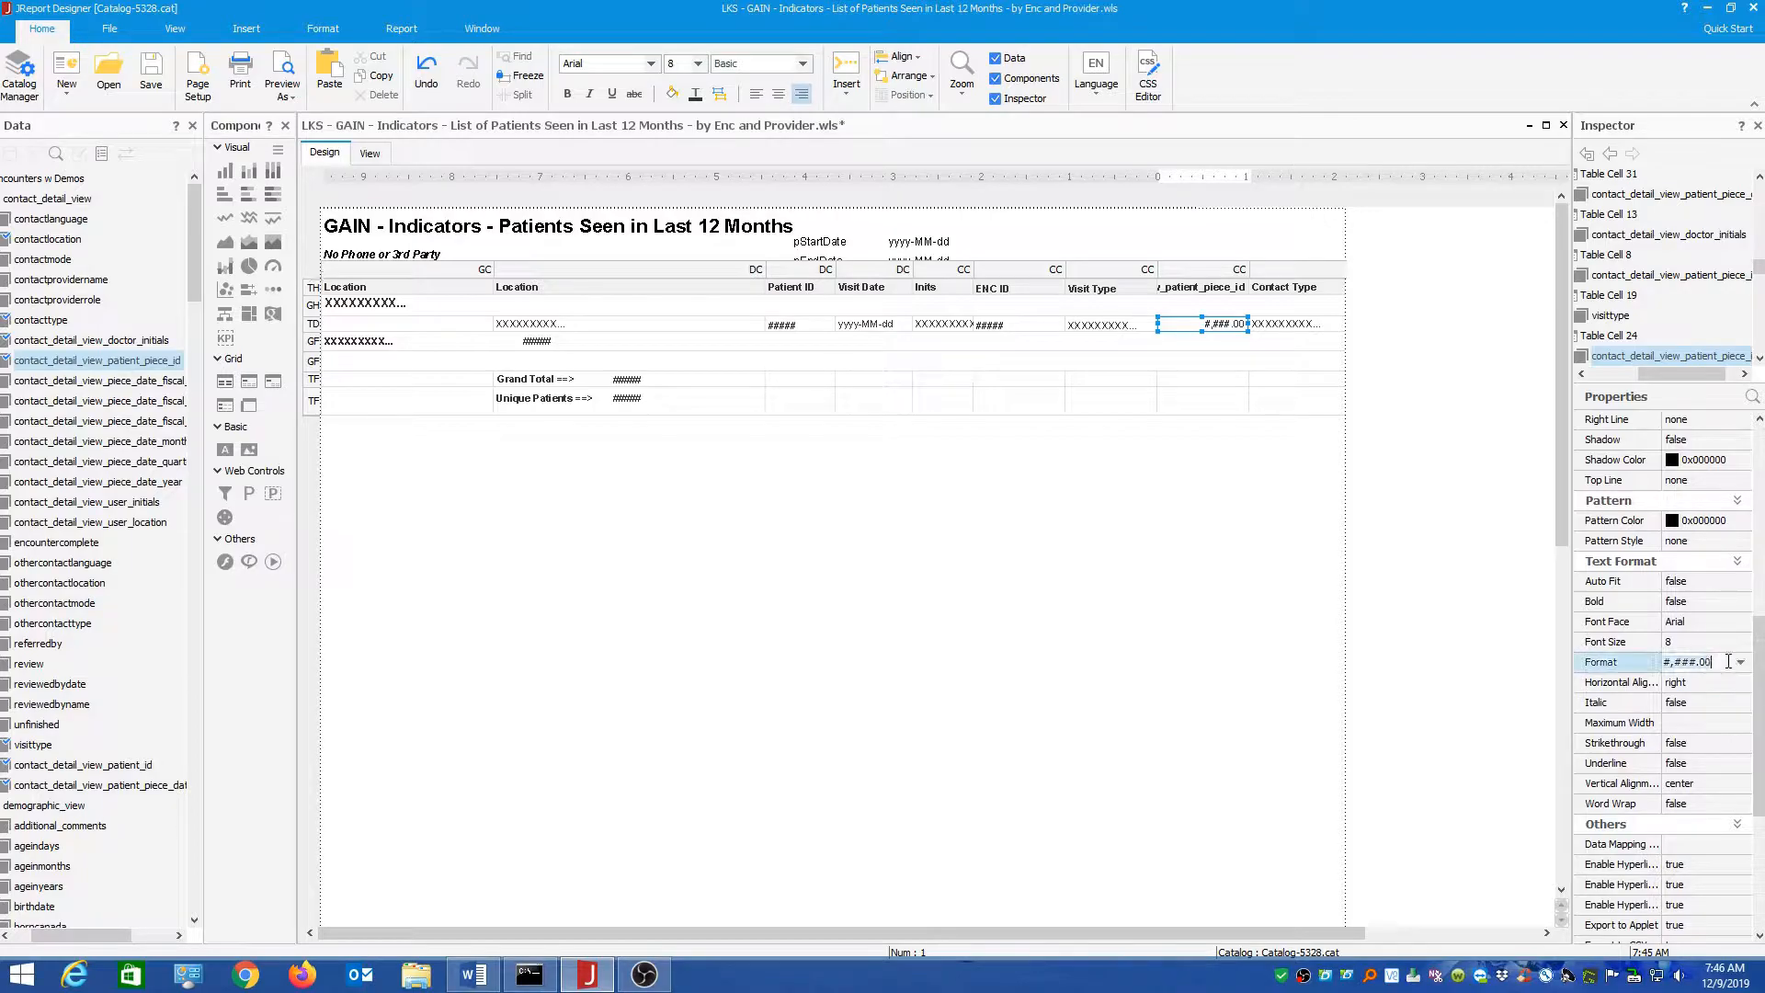
{"action": "left_click", "coordinate": [1740, 661]}
{"action": "left_click_drag", "start_coordinate": [1744, 708], "coordinate": [1752, 754]}
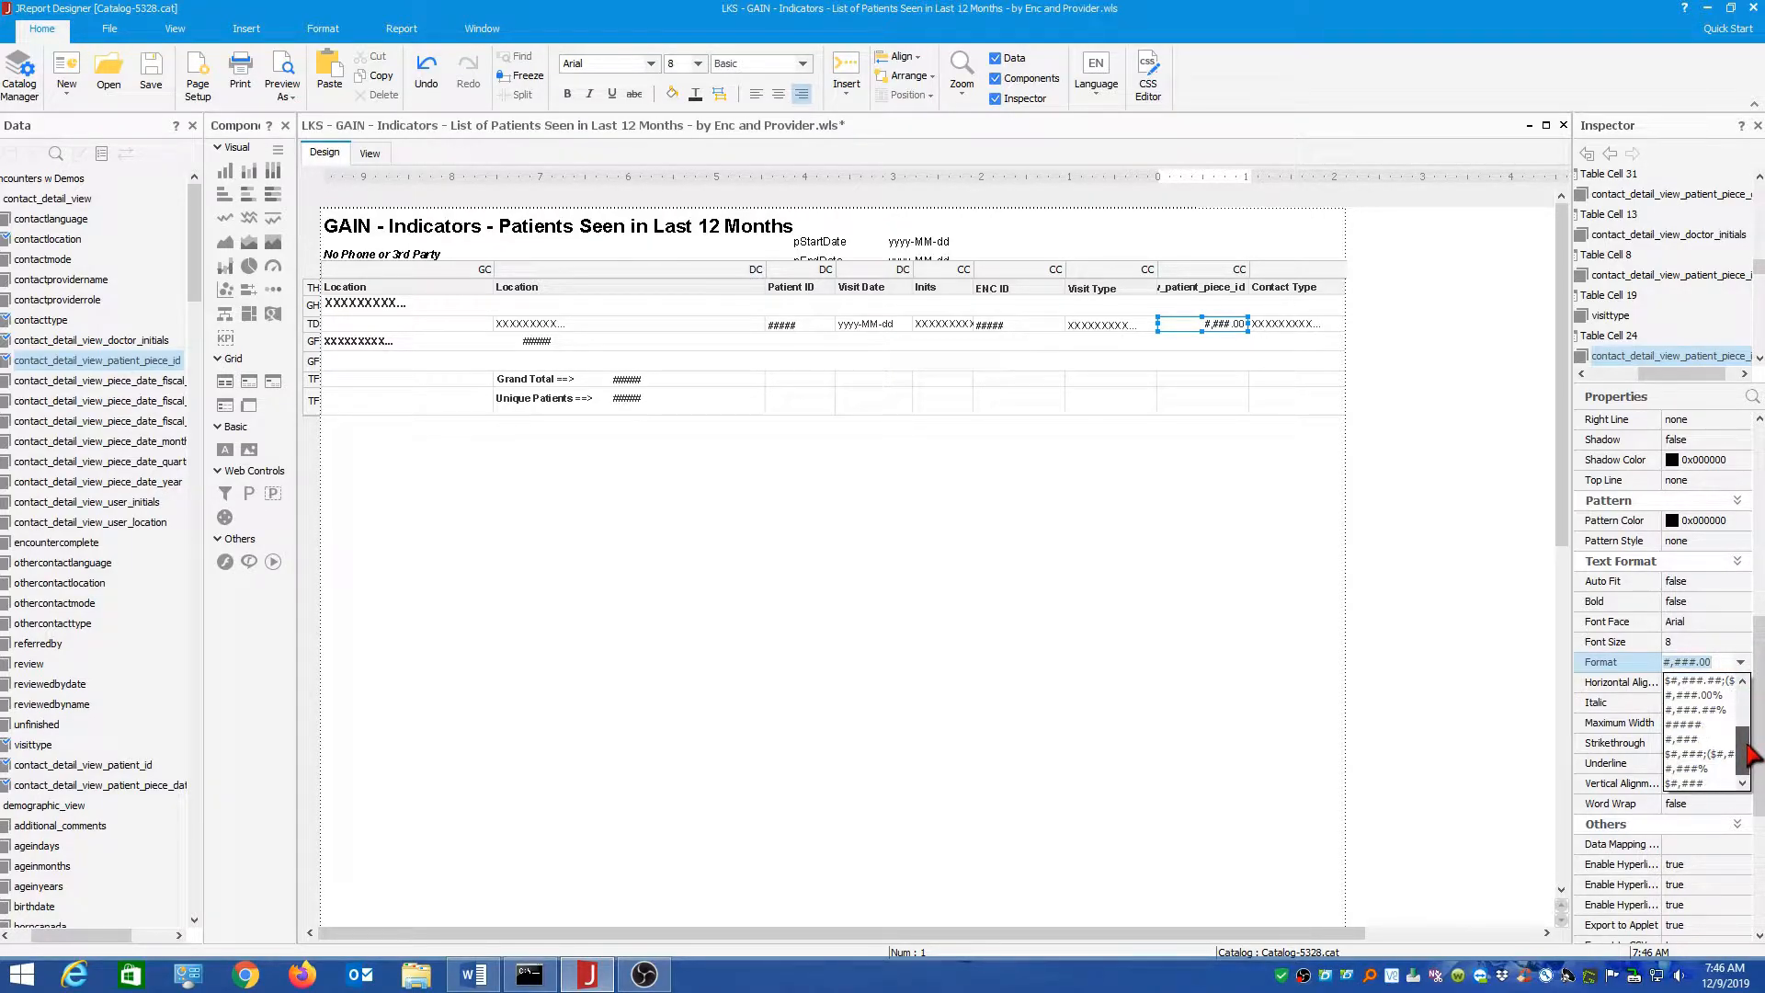
{"action": "left_click", "coordinate": [1691, 726]}
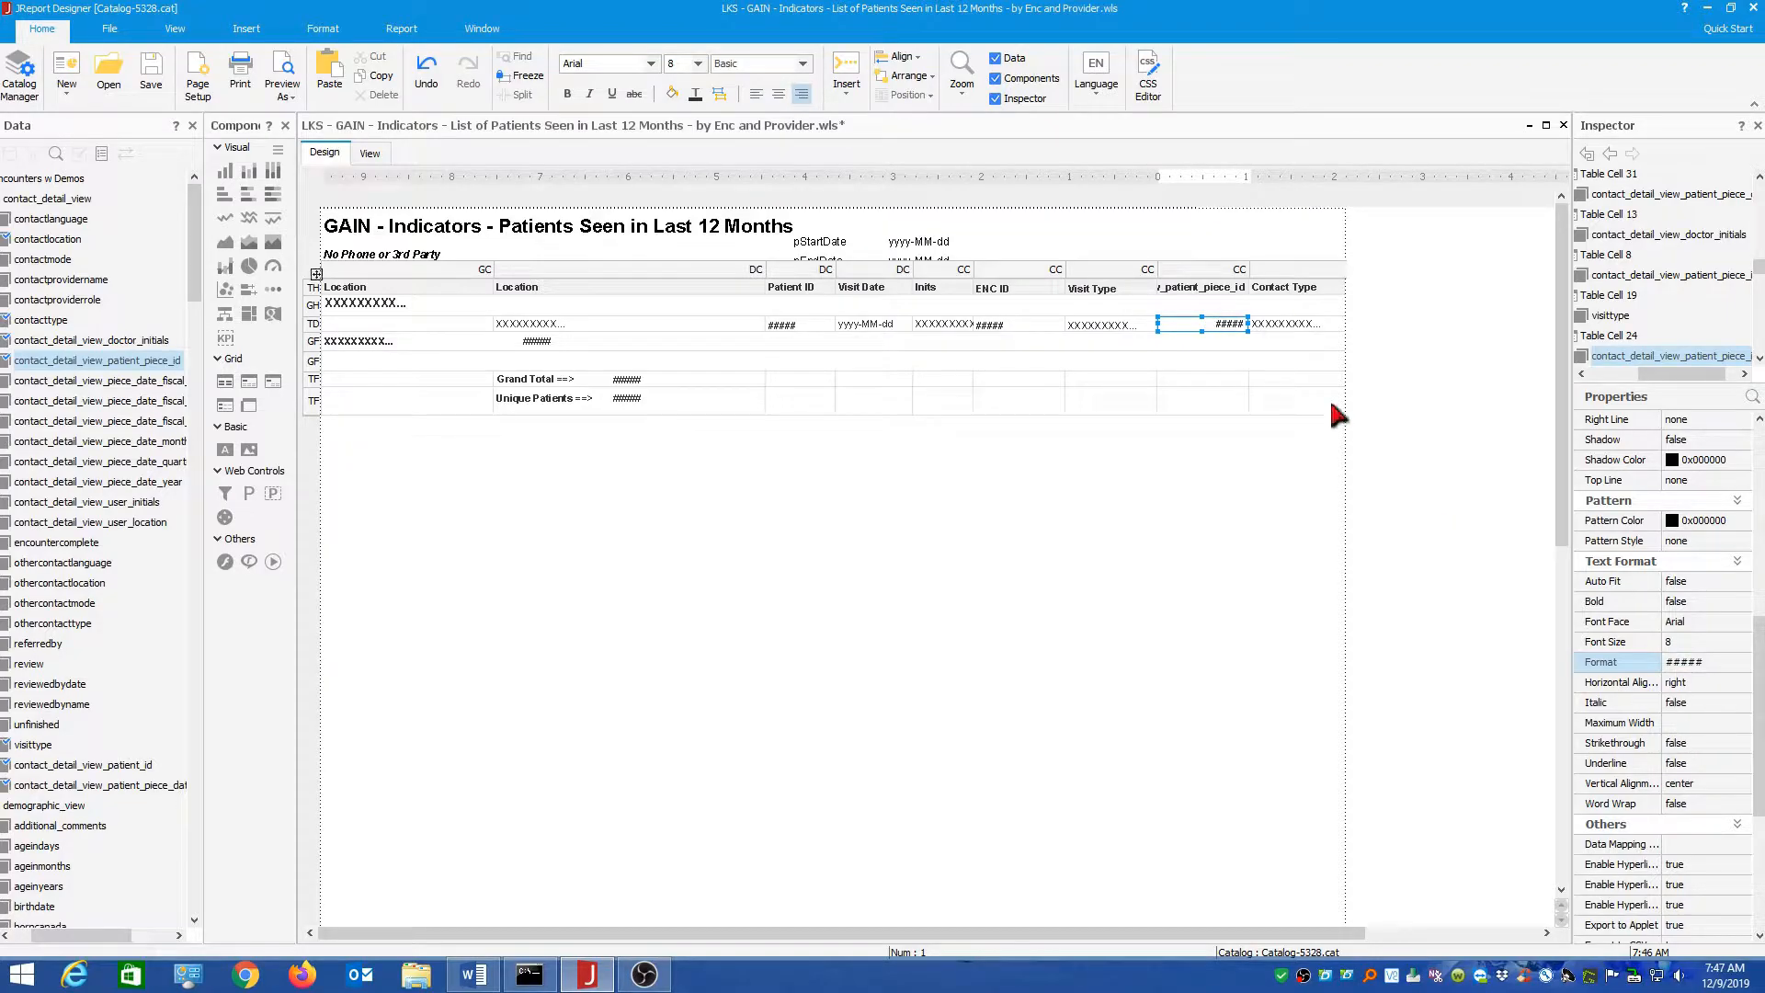
- Delete the contact_detail_view_patient_piece_id field and its column header label from the report table
{"action": "left_click", "coordinate": [1182, 348]}
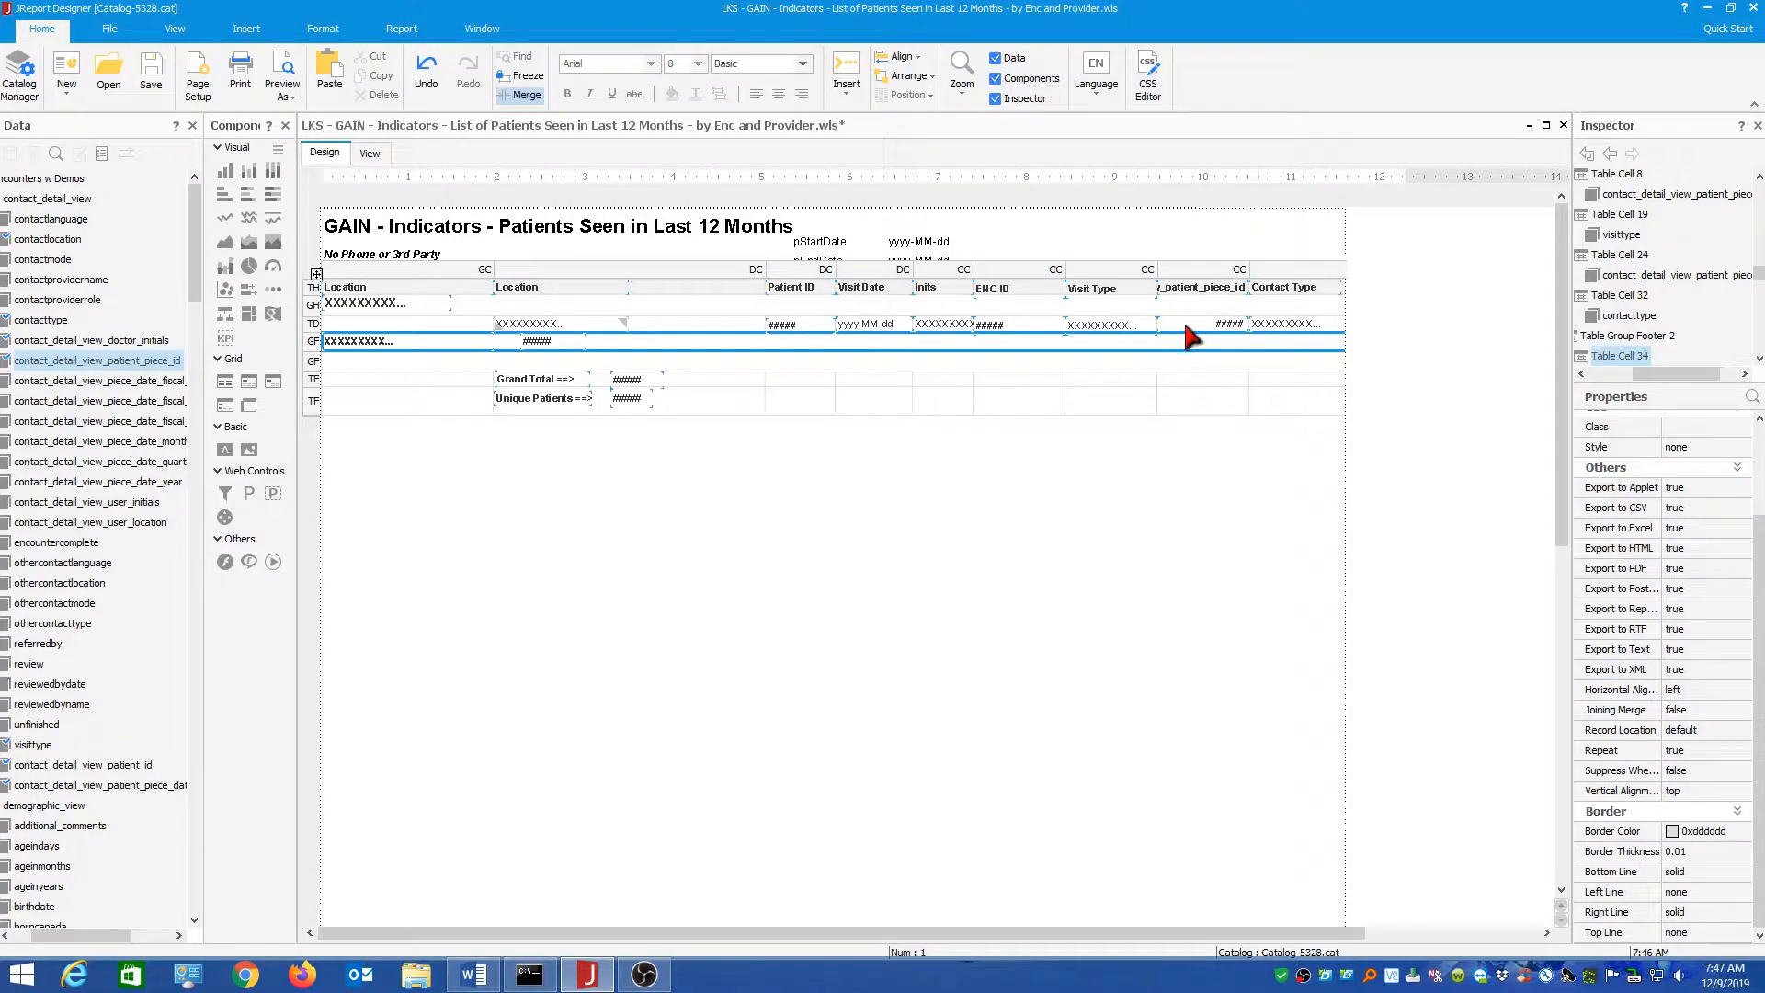
{"action": "left_click", "coordinate": [1186, 329]}
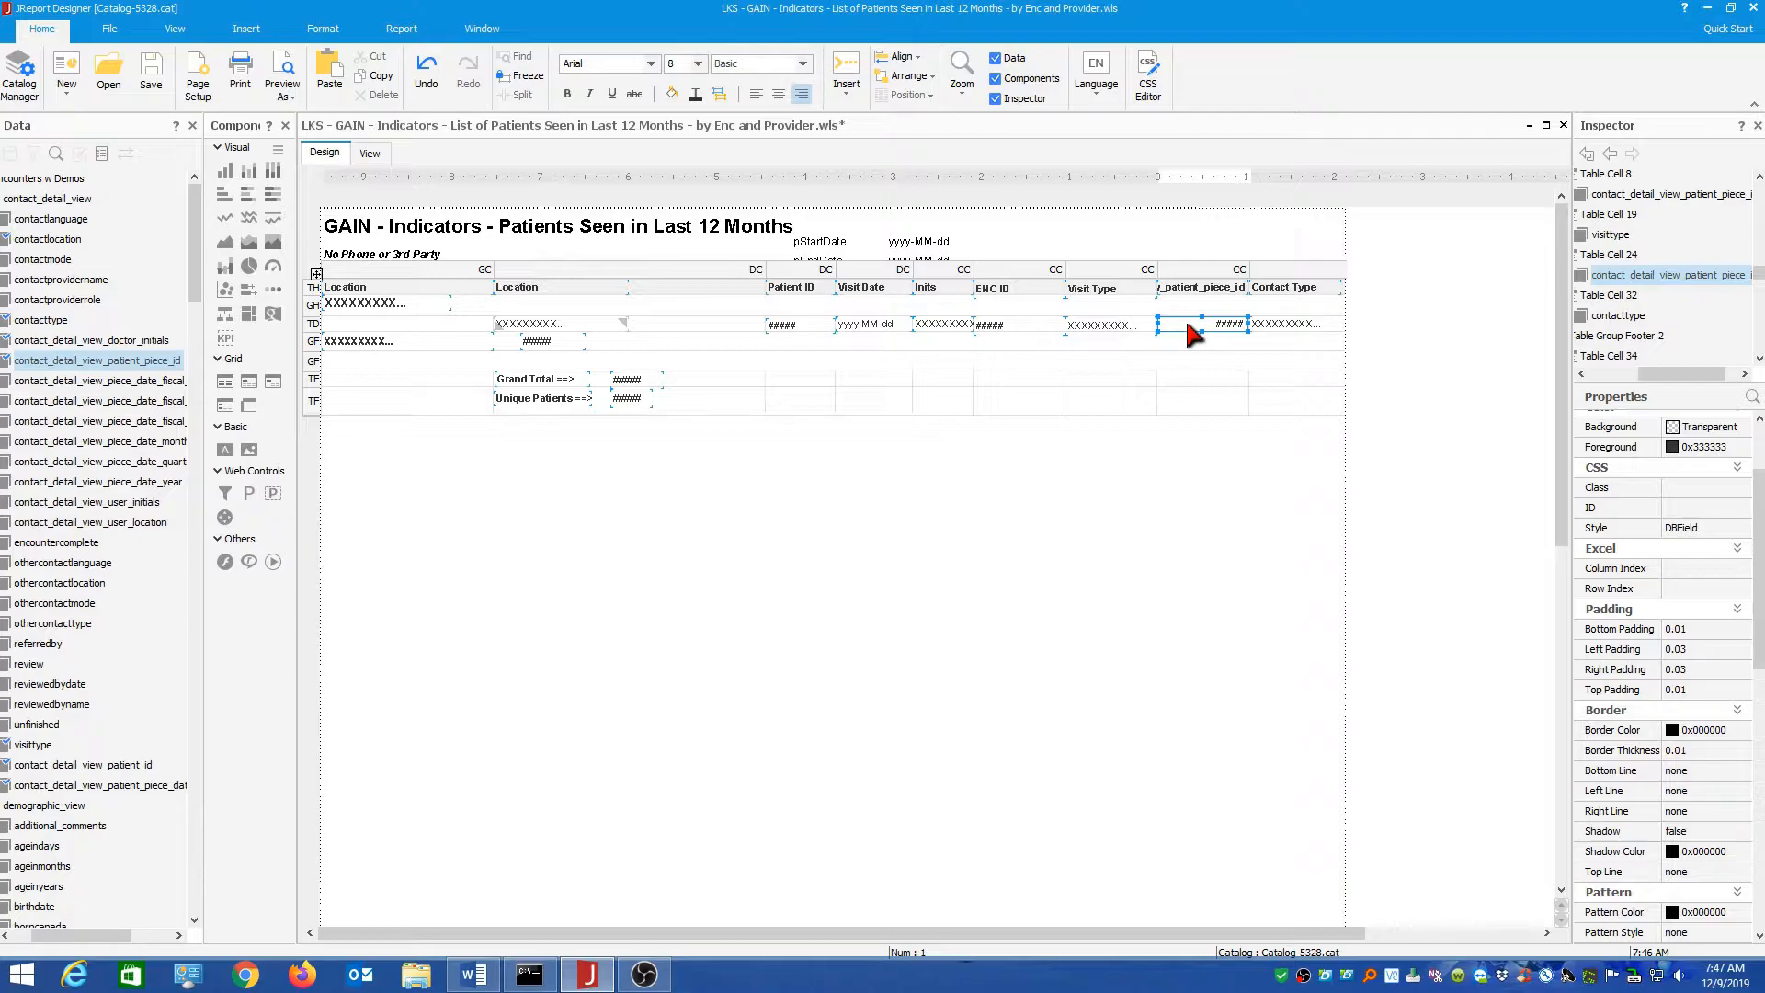
{"action": "left_click_drag", "start_coordinate": [1185, 327], "coordinate": [1108, 363]}
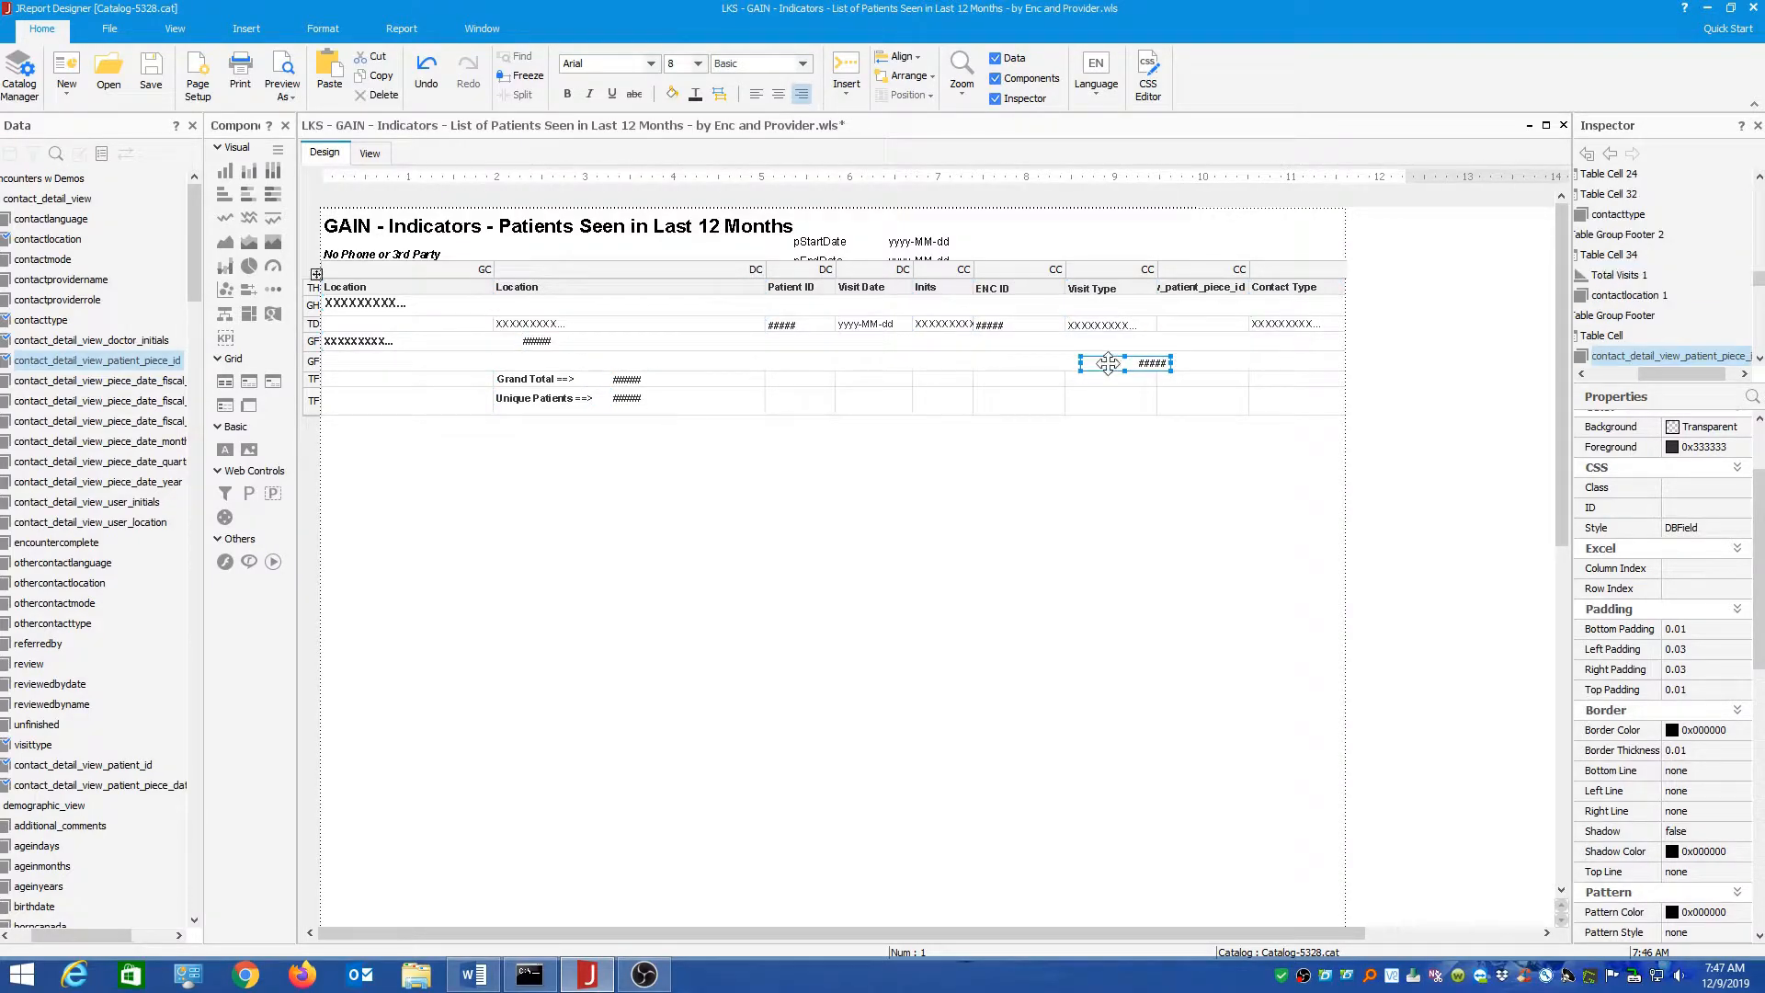
{"action": "key", "text": "Delete"}
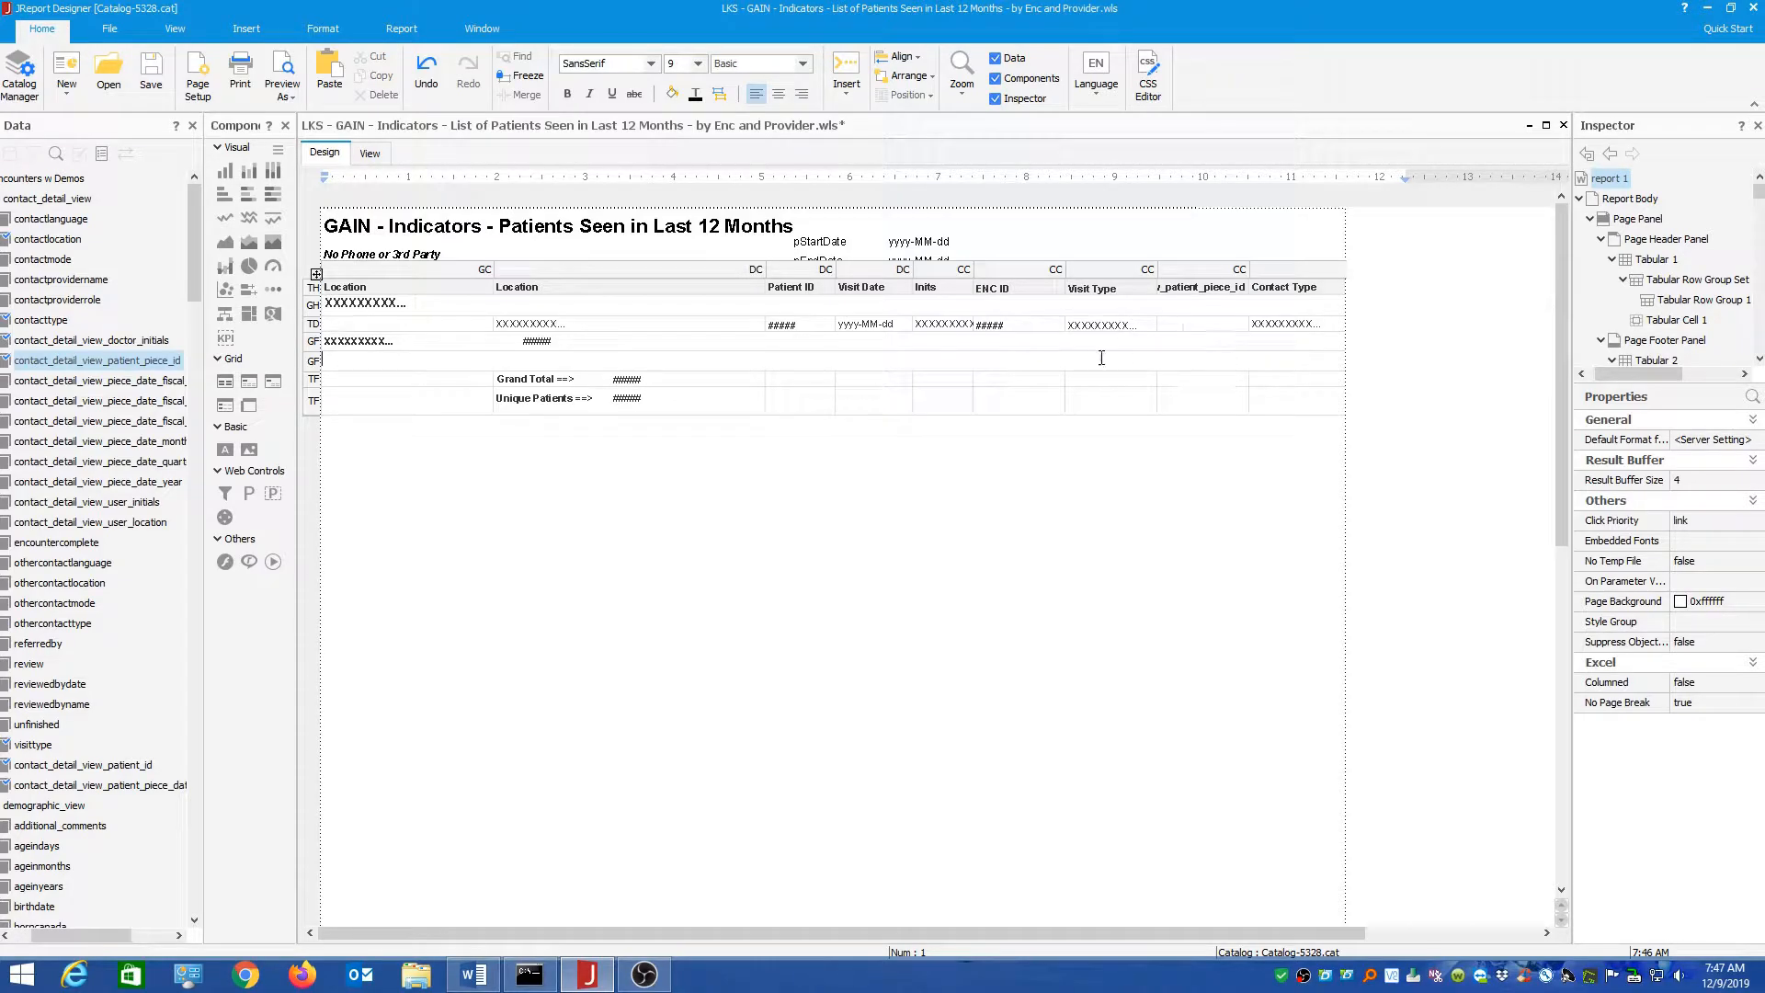
{"action": "left_click", "coordinate": [1184, 290]}
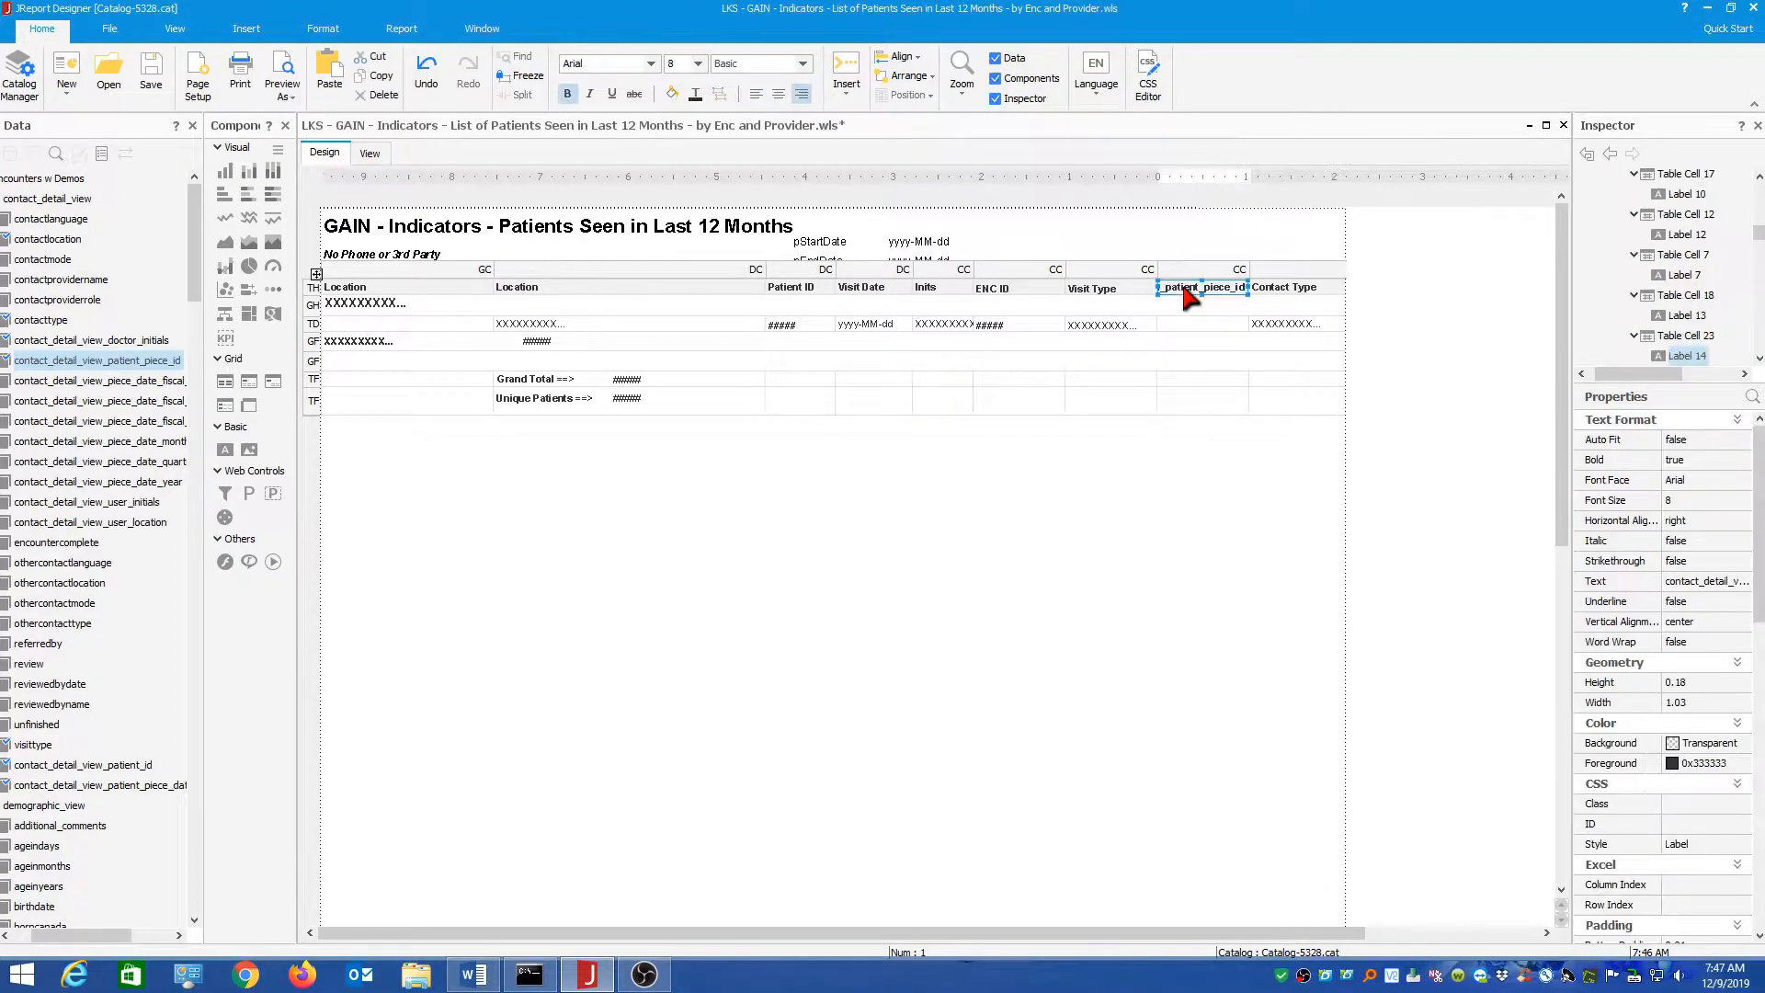
{"action": "key", "text": "Delete"}
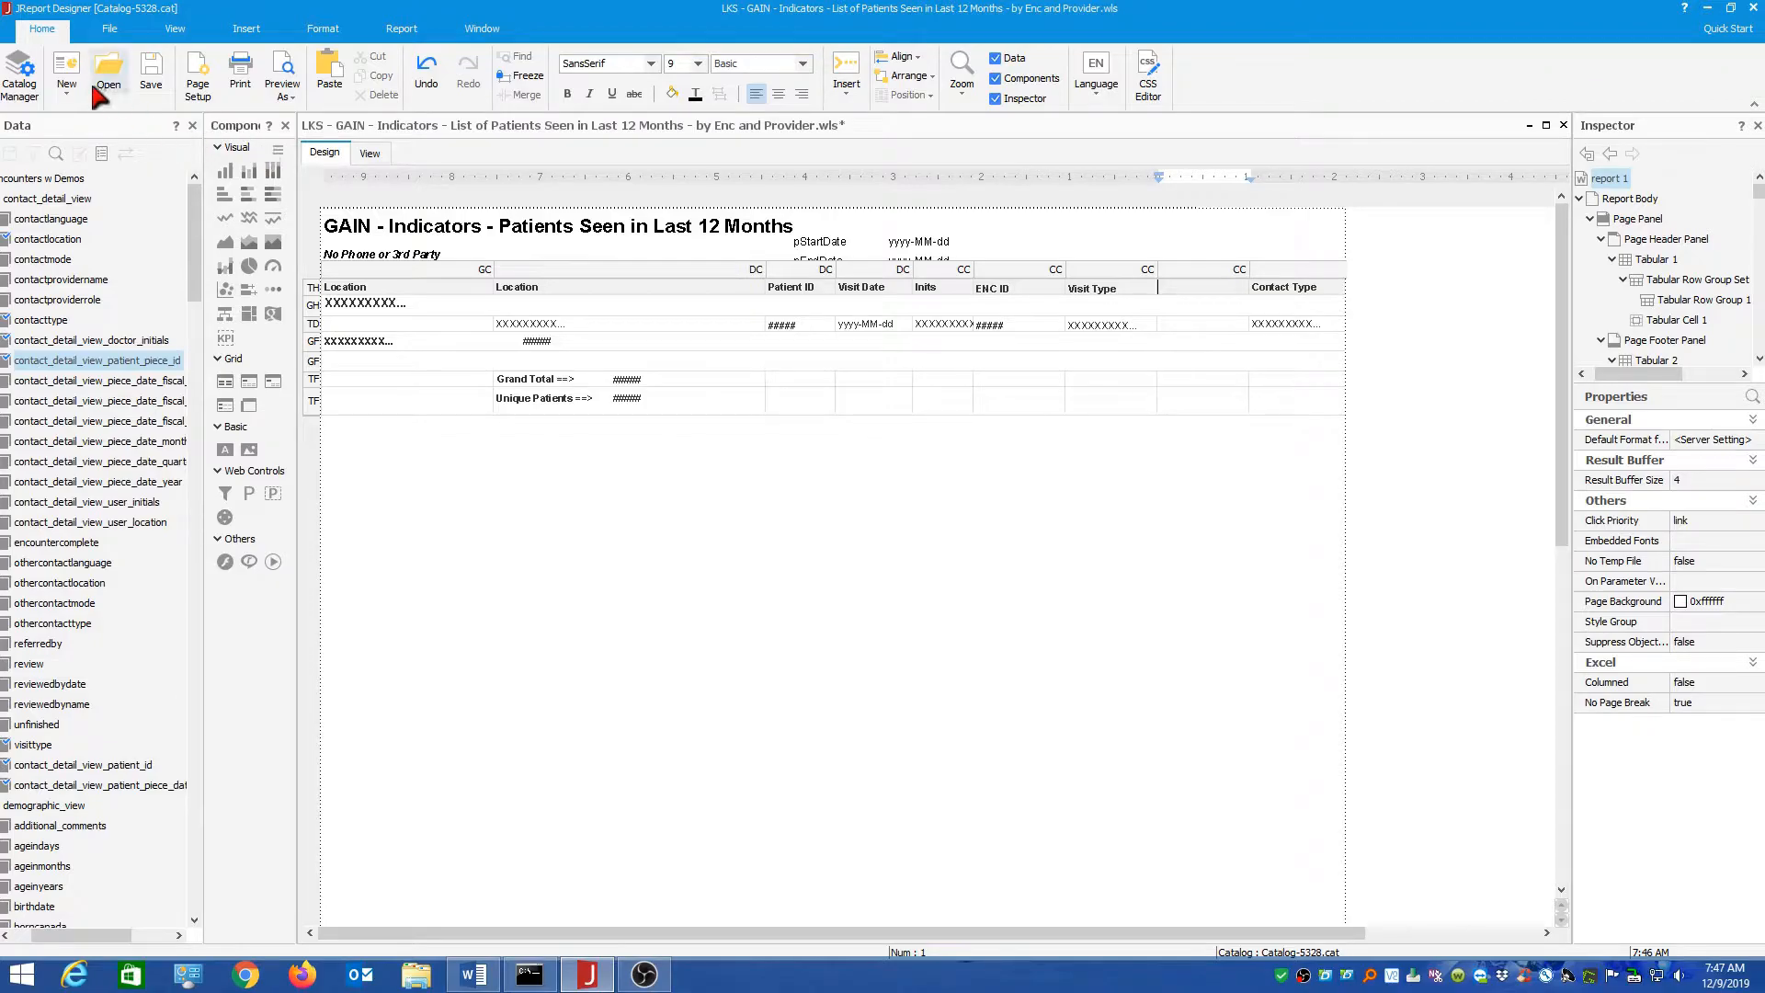
- Open the Catalog Manager, expand the pss data source and examine the Catalog category of the options
{"action": "left_click", "coordinate": [18, 87]}
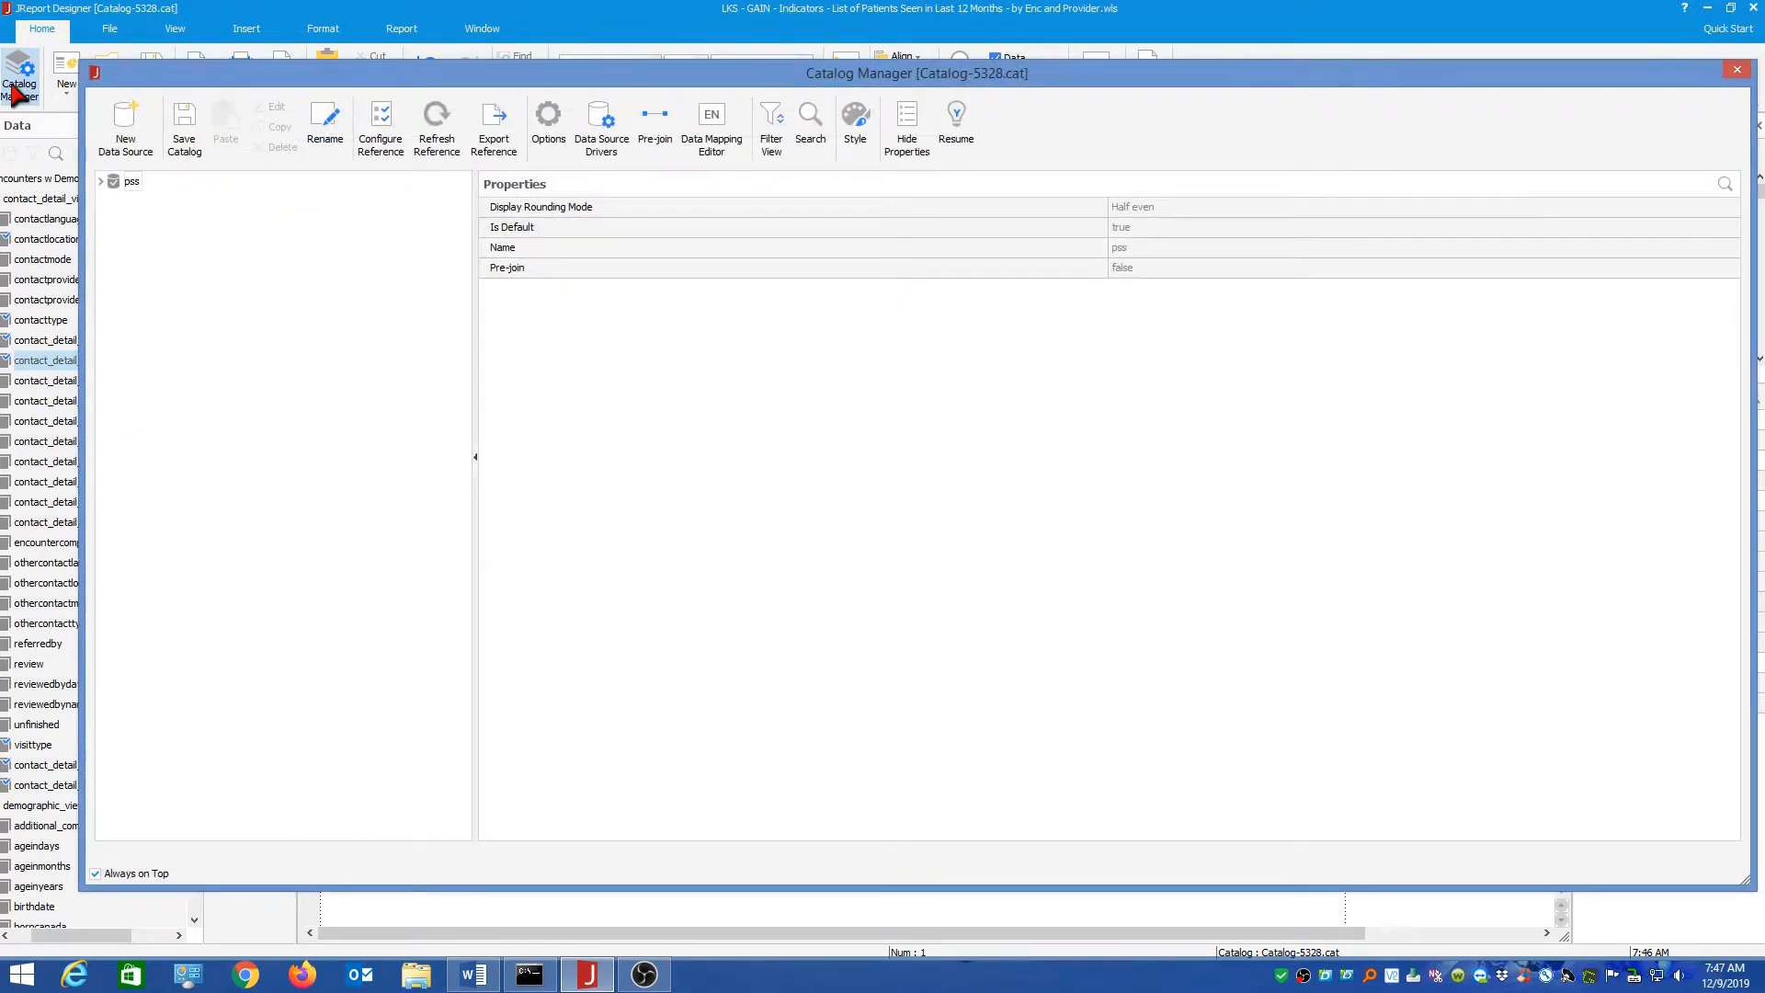
{"action": "left_click", "coordinate": [103, 181]}
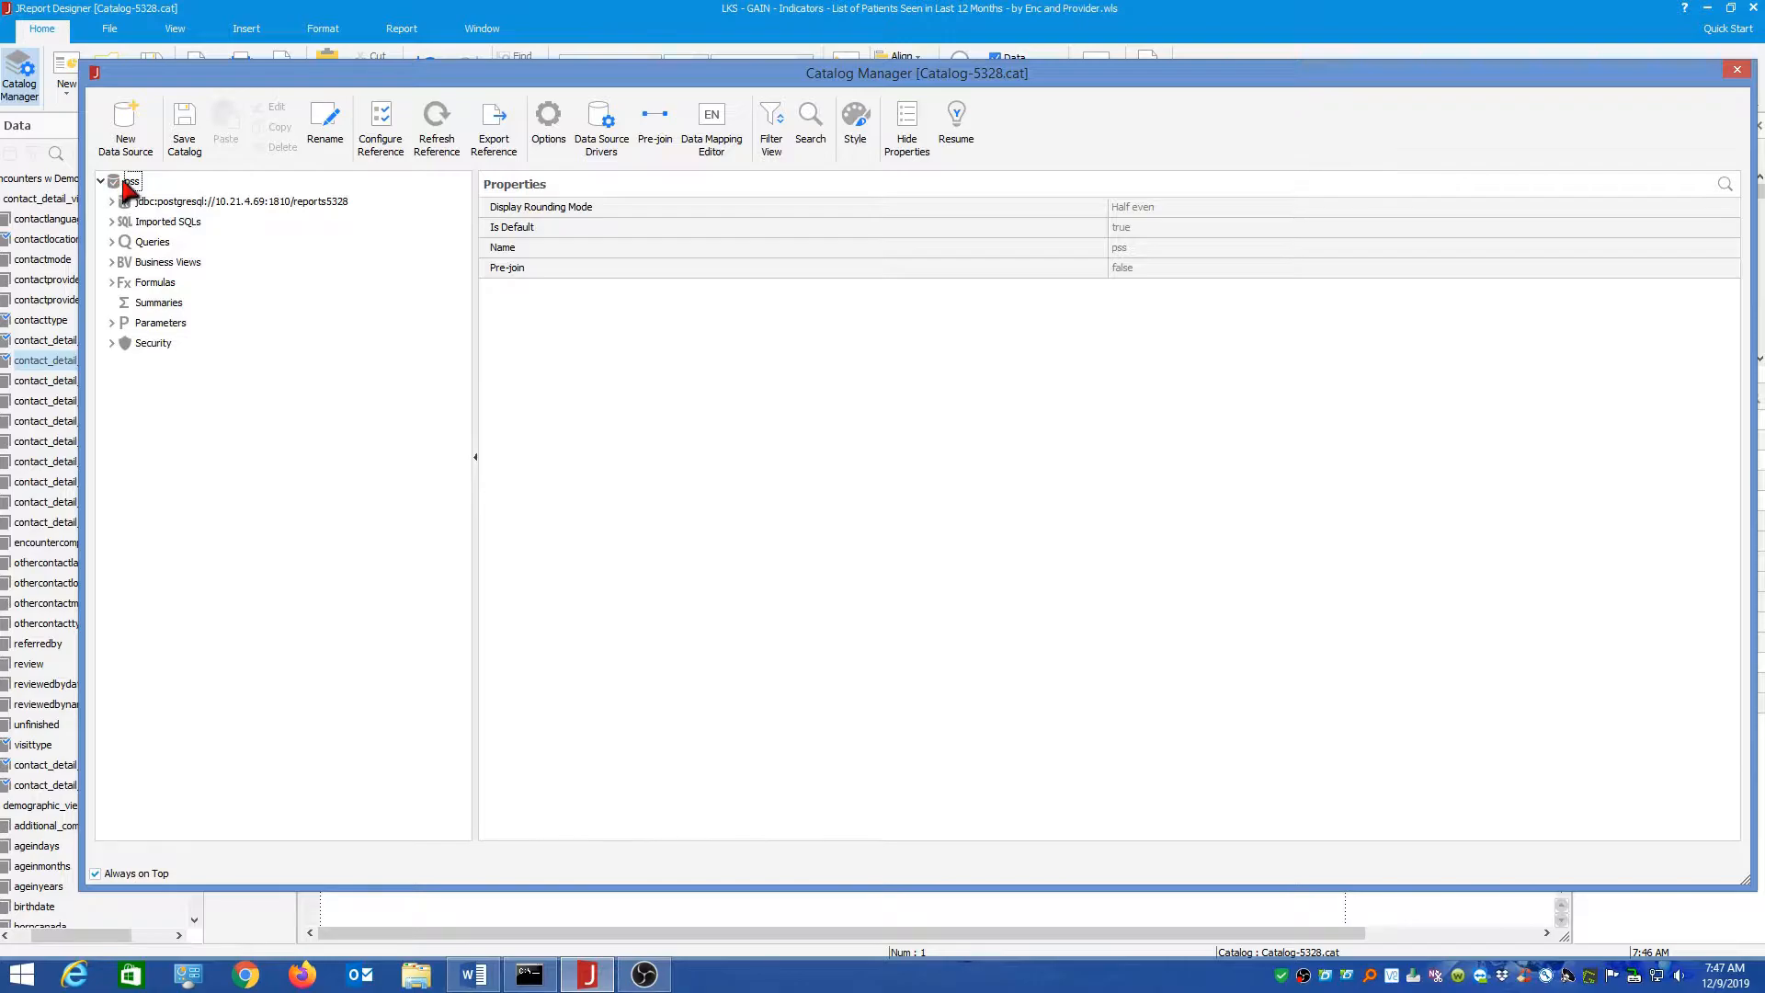
{"action": "left_click", "coordinate": [549, 131]}
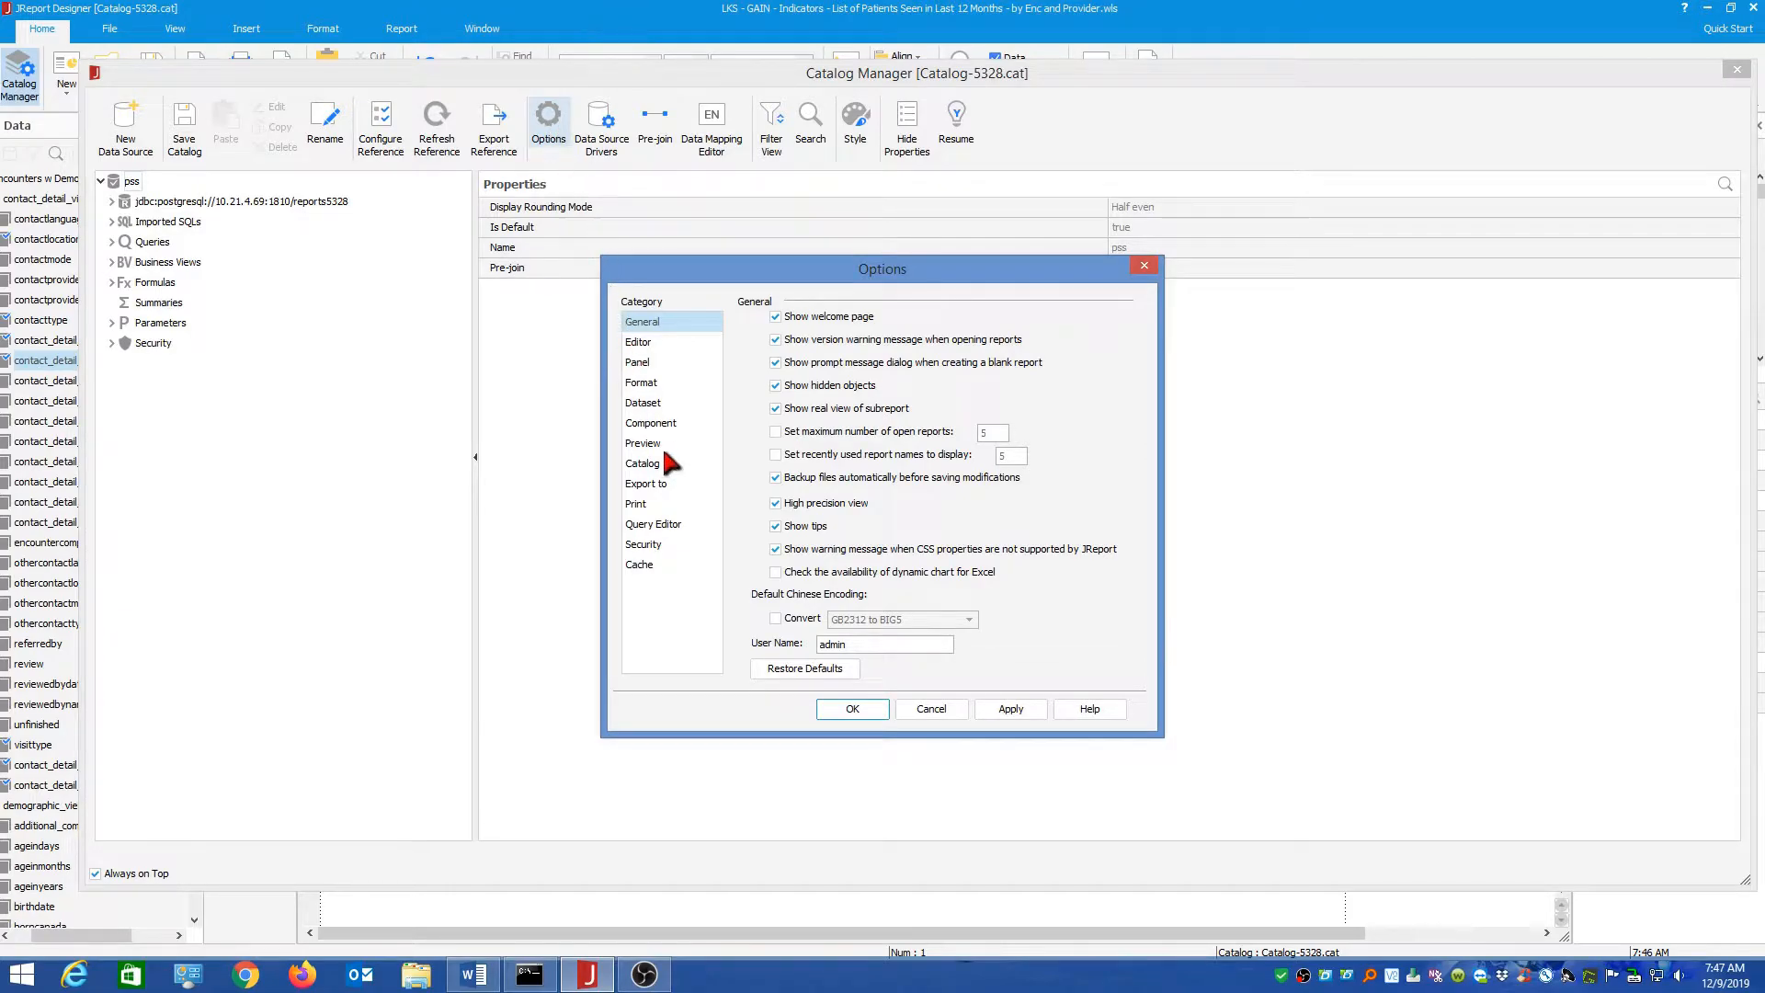
{"action": "left_click", "coordinate": [643, 463]}
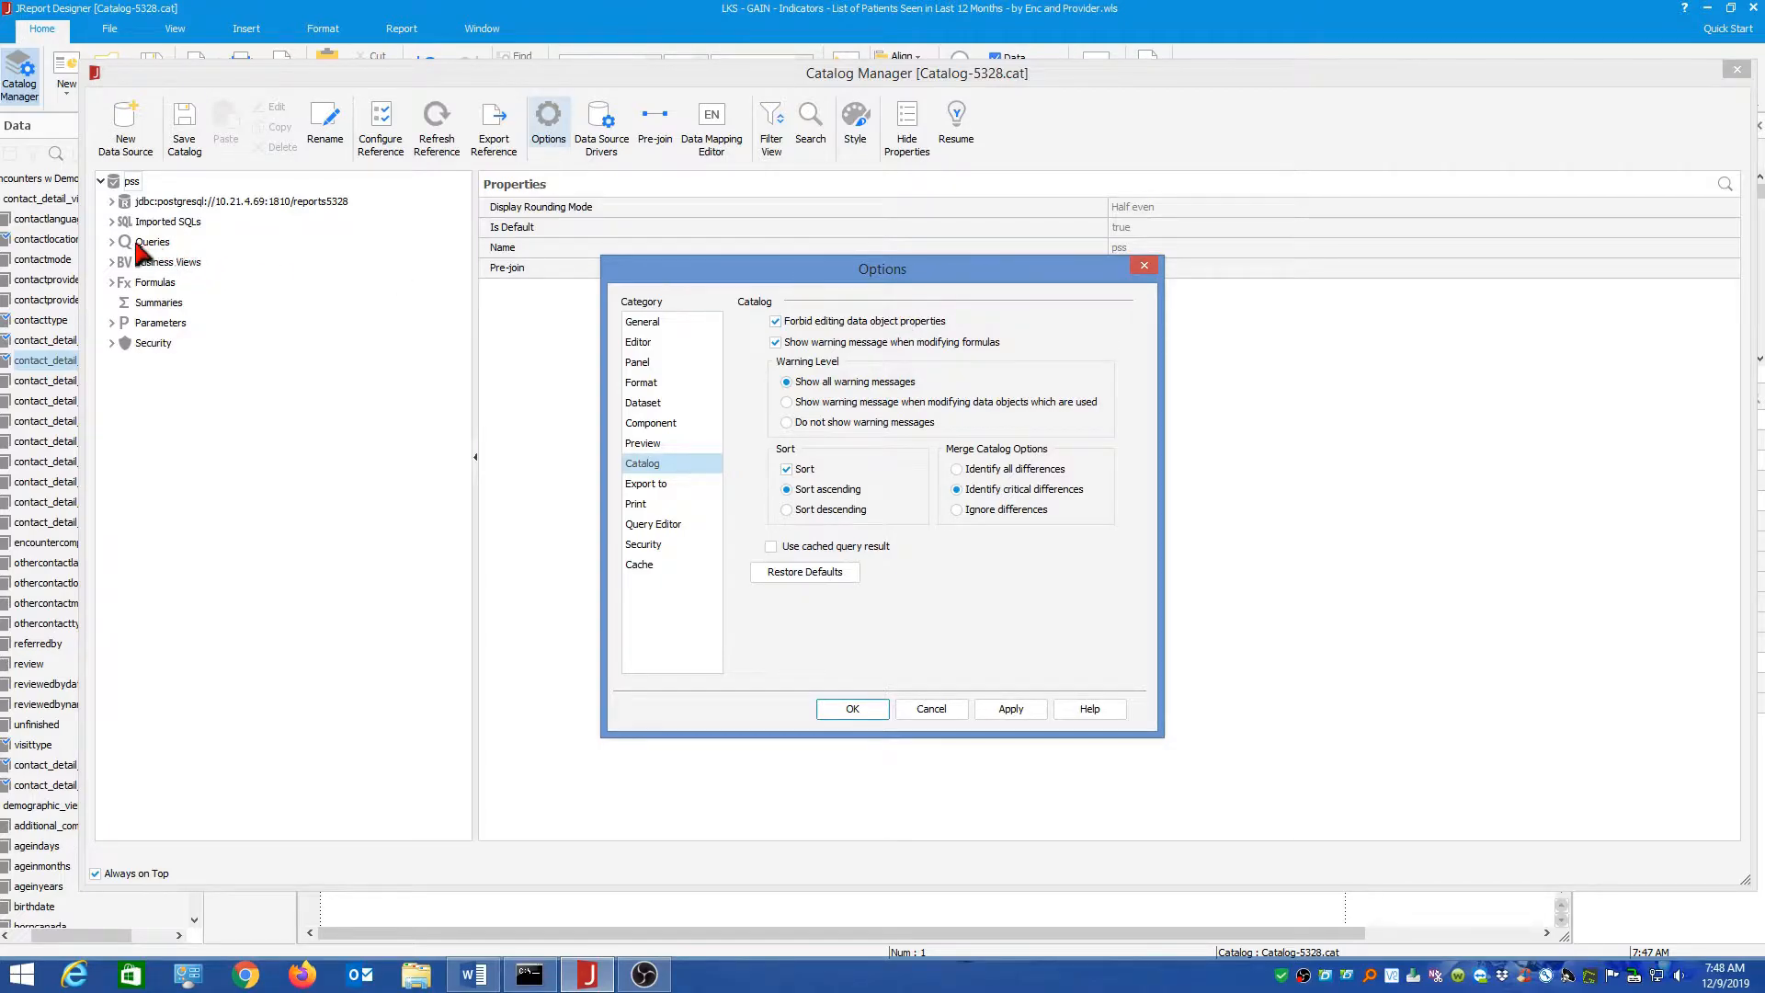
{"action": "left_click", "coordinate": [1144, 266]}
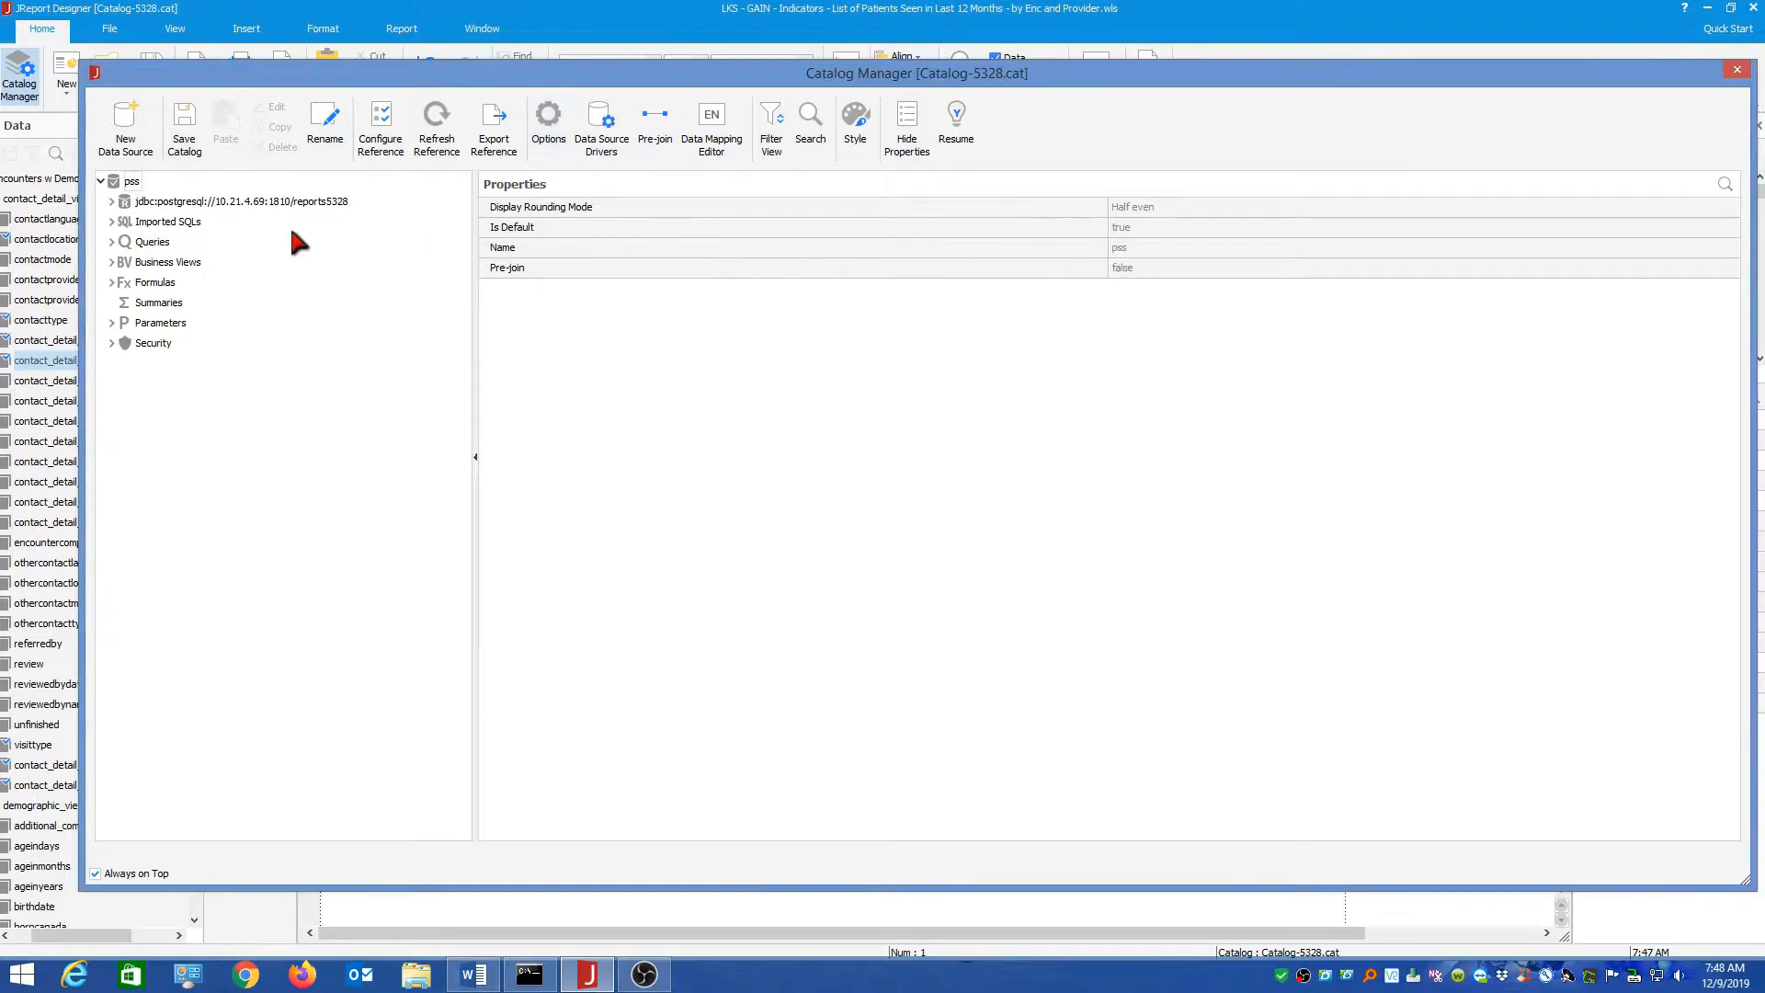
- Examine the Format property of the patient_piece_id and patient_piece_date columns in contact_detail_view, and close the Catalog Manager
{"action": "left_click", "coordinate": [111, 201]}
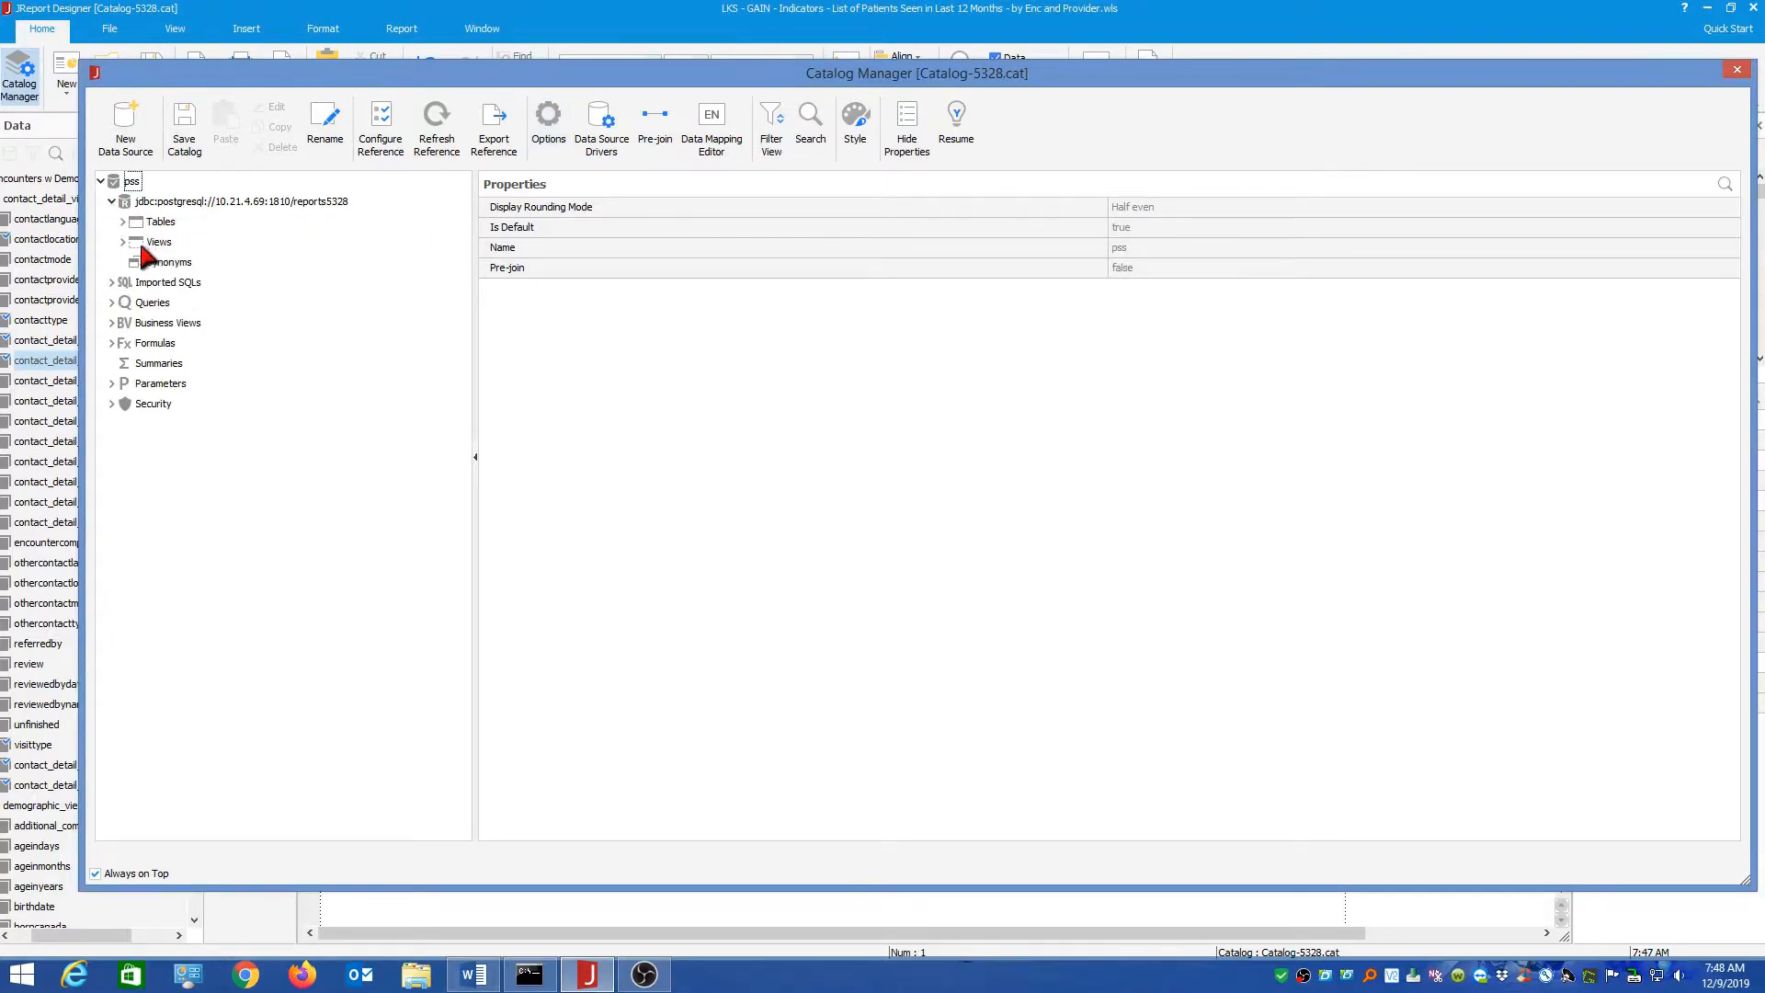
{"action": "left_click", "coordinate": [123, 242]}
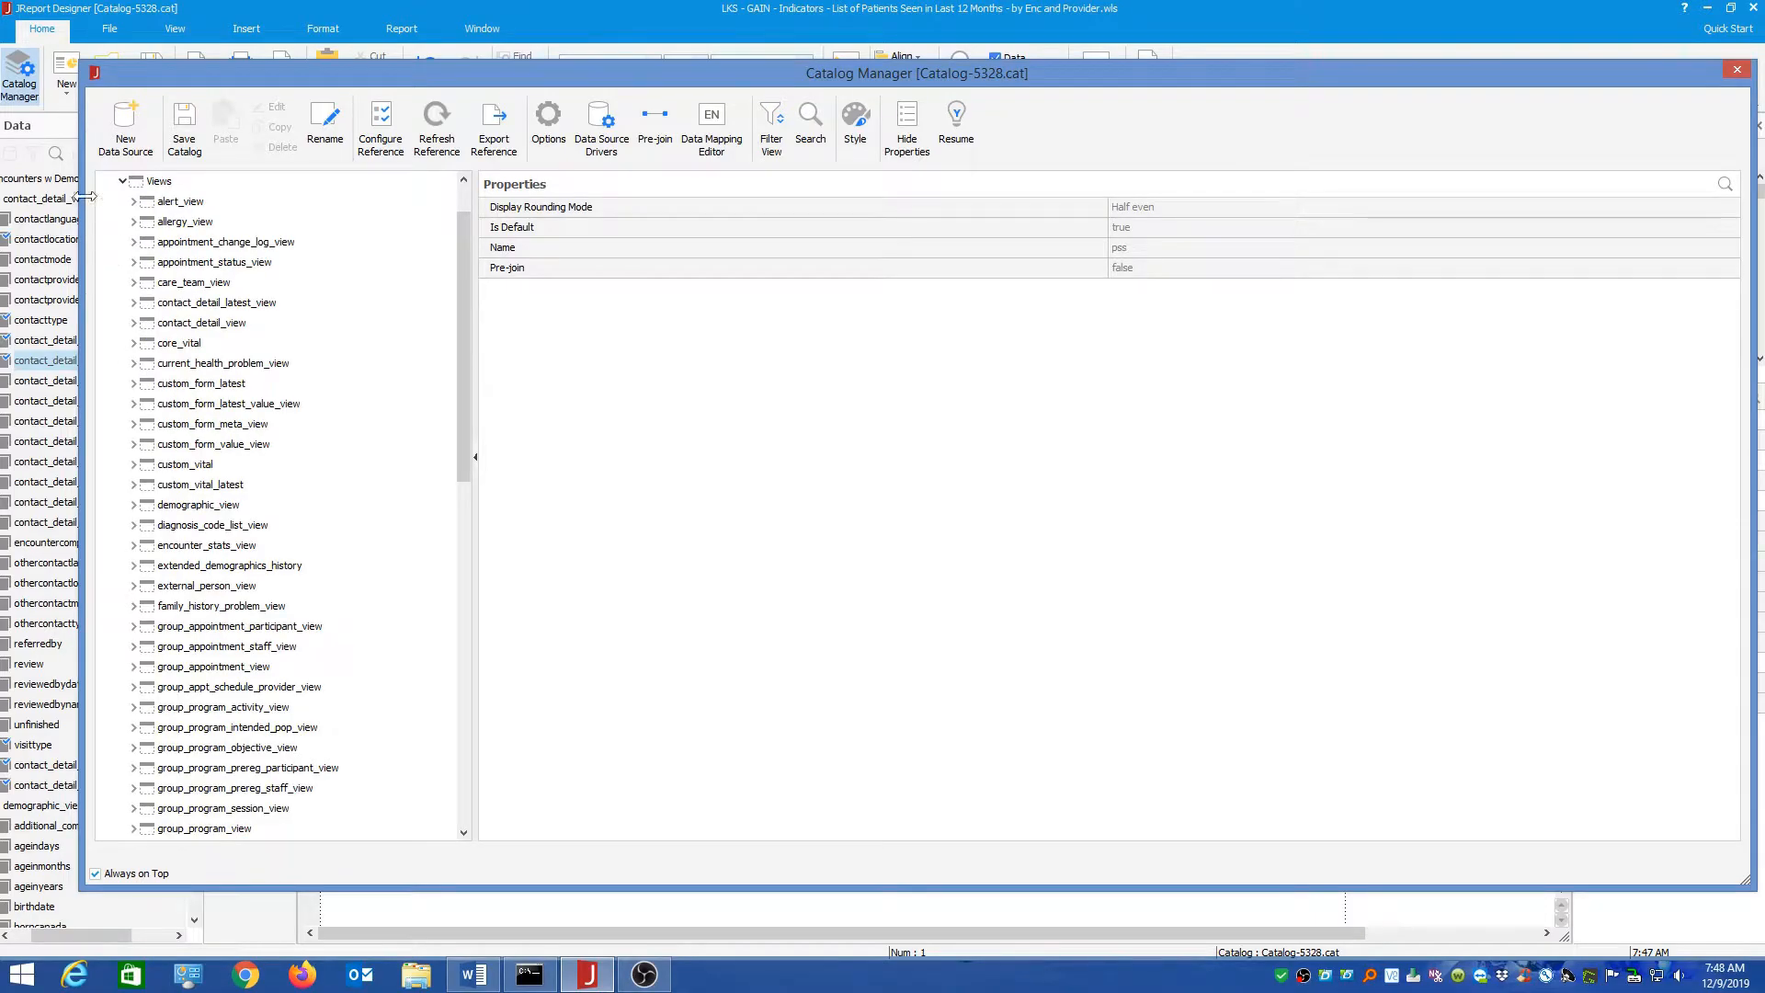
{"action": "left_click_drag", "start_coordinate": [189, 76], "coordinate": [271, 78]}
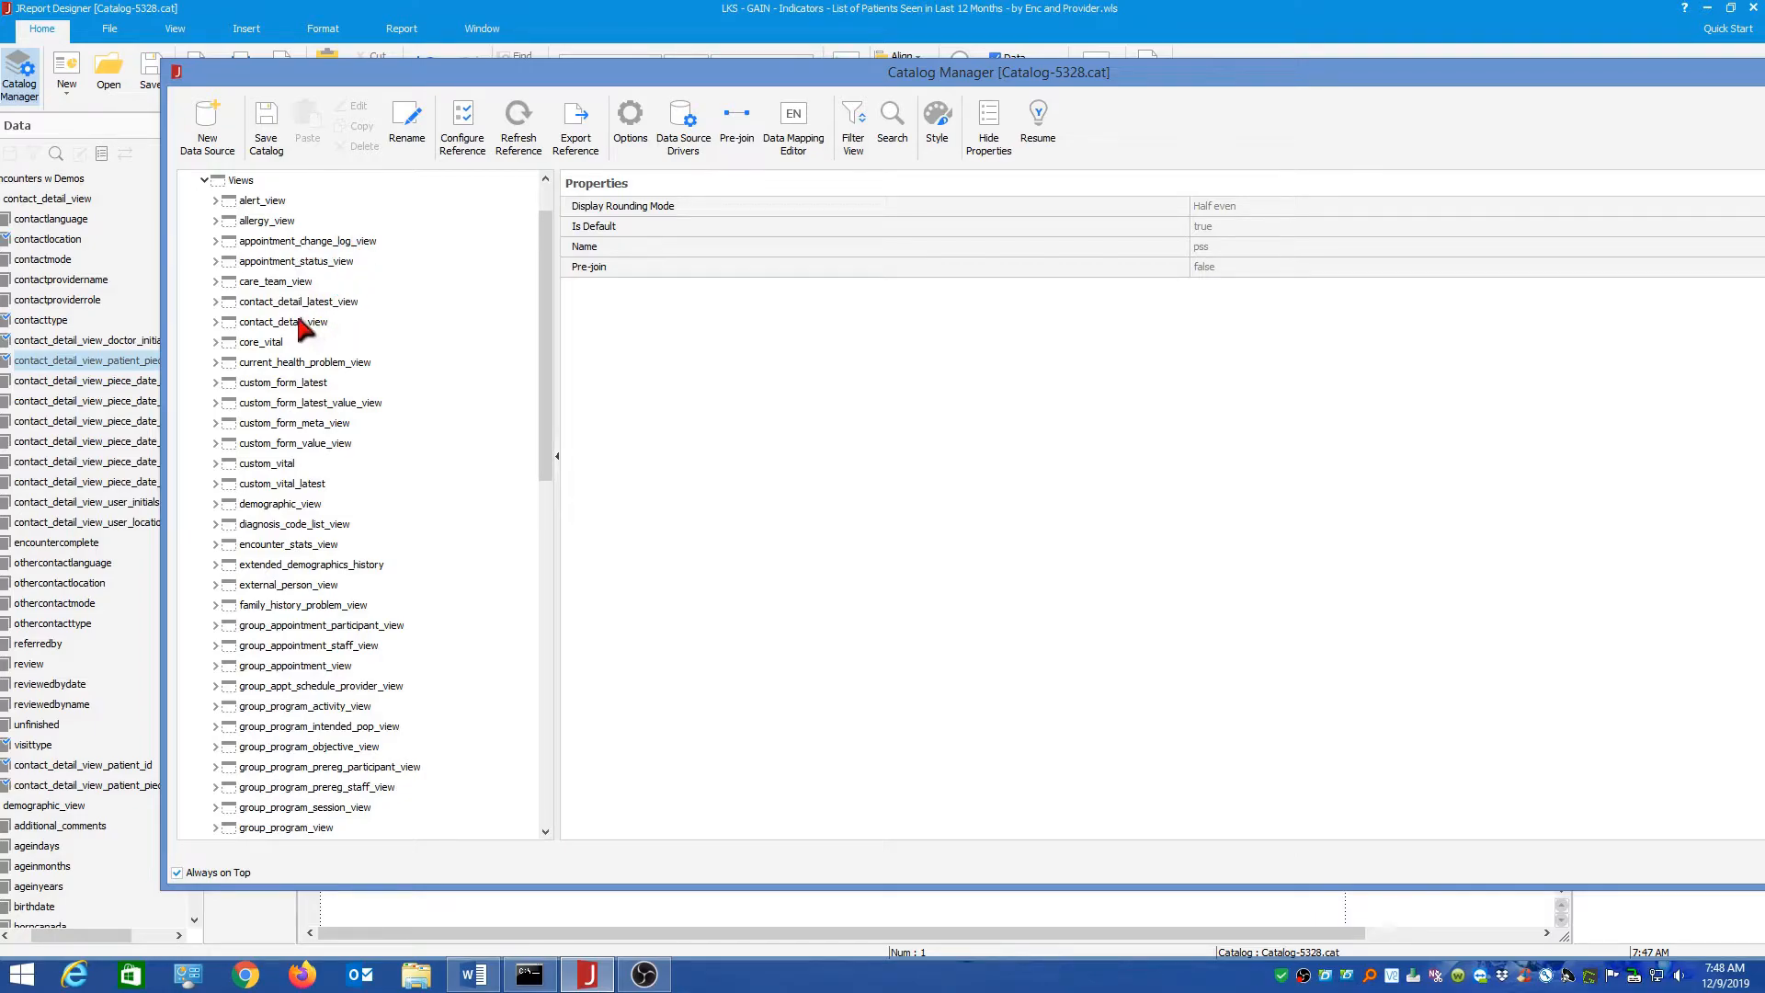
{"action": "left_click", "coordinate": [215, 321]}
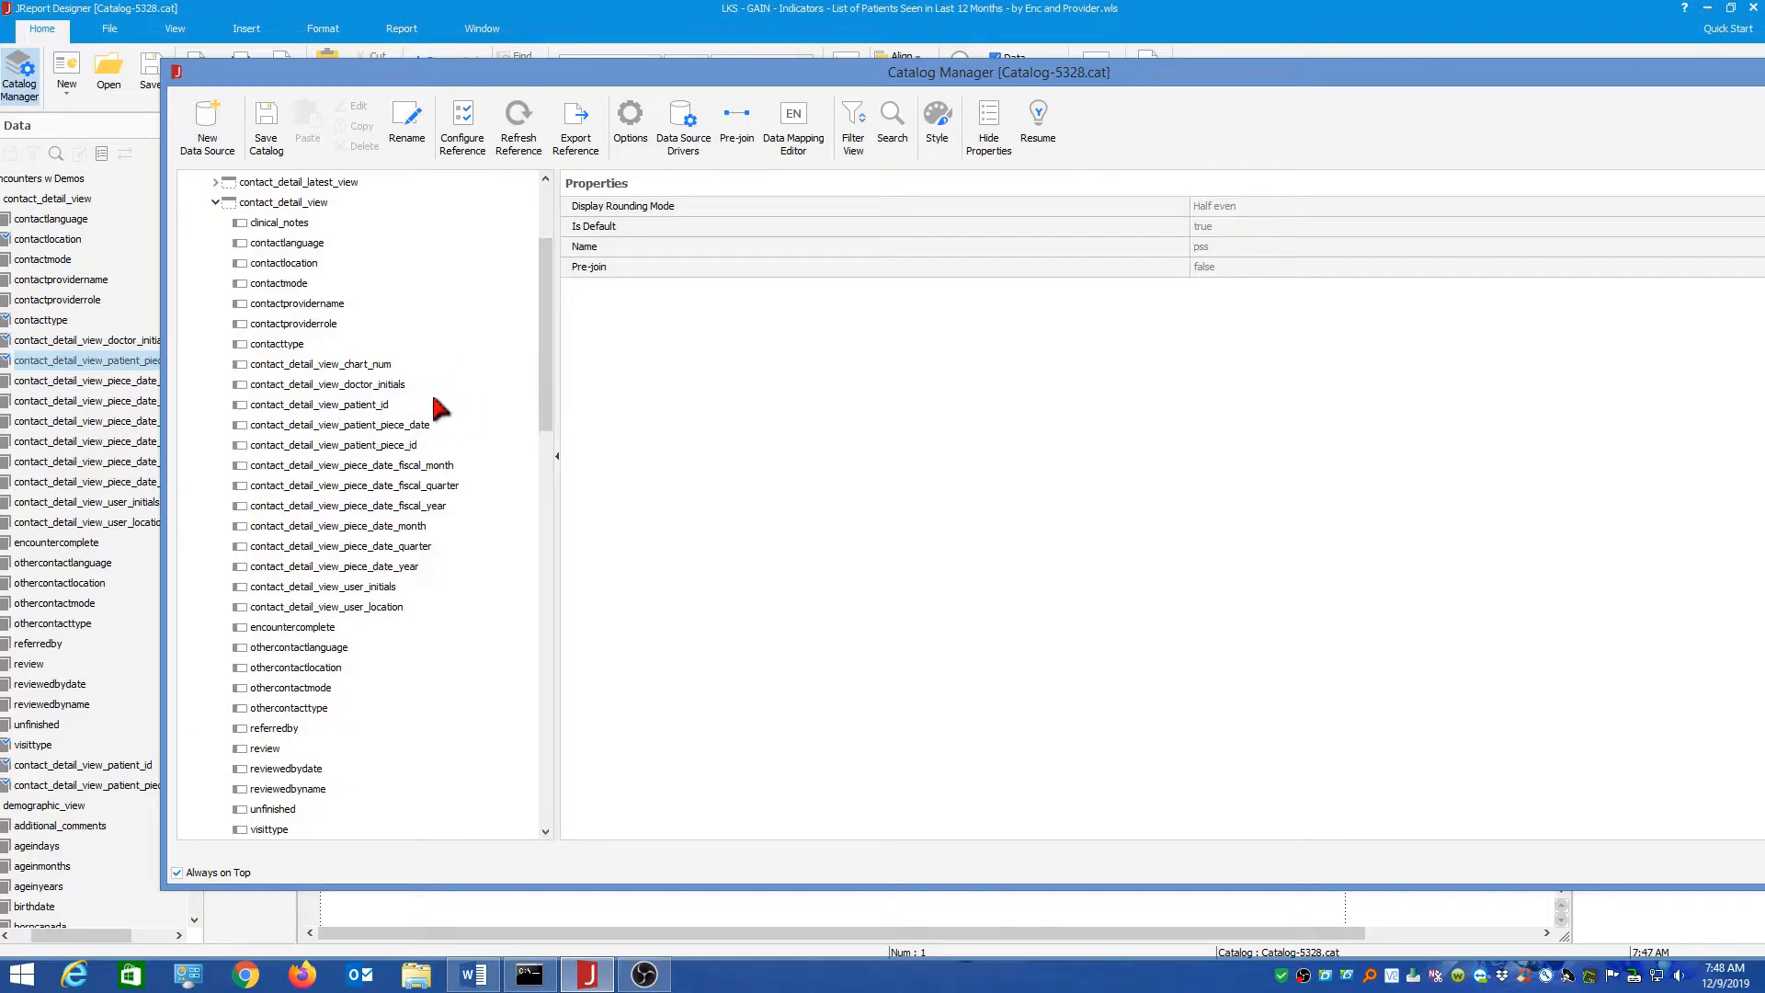
{"action": "left_click", "coordinate": [388, 447]}
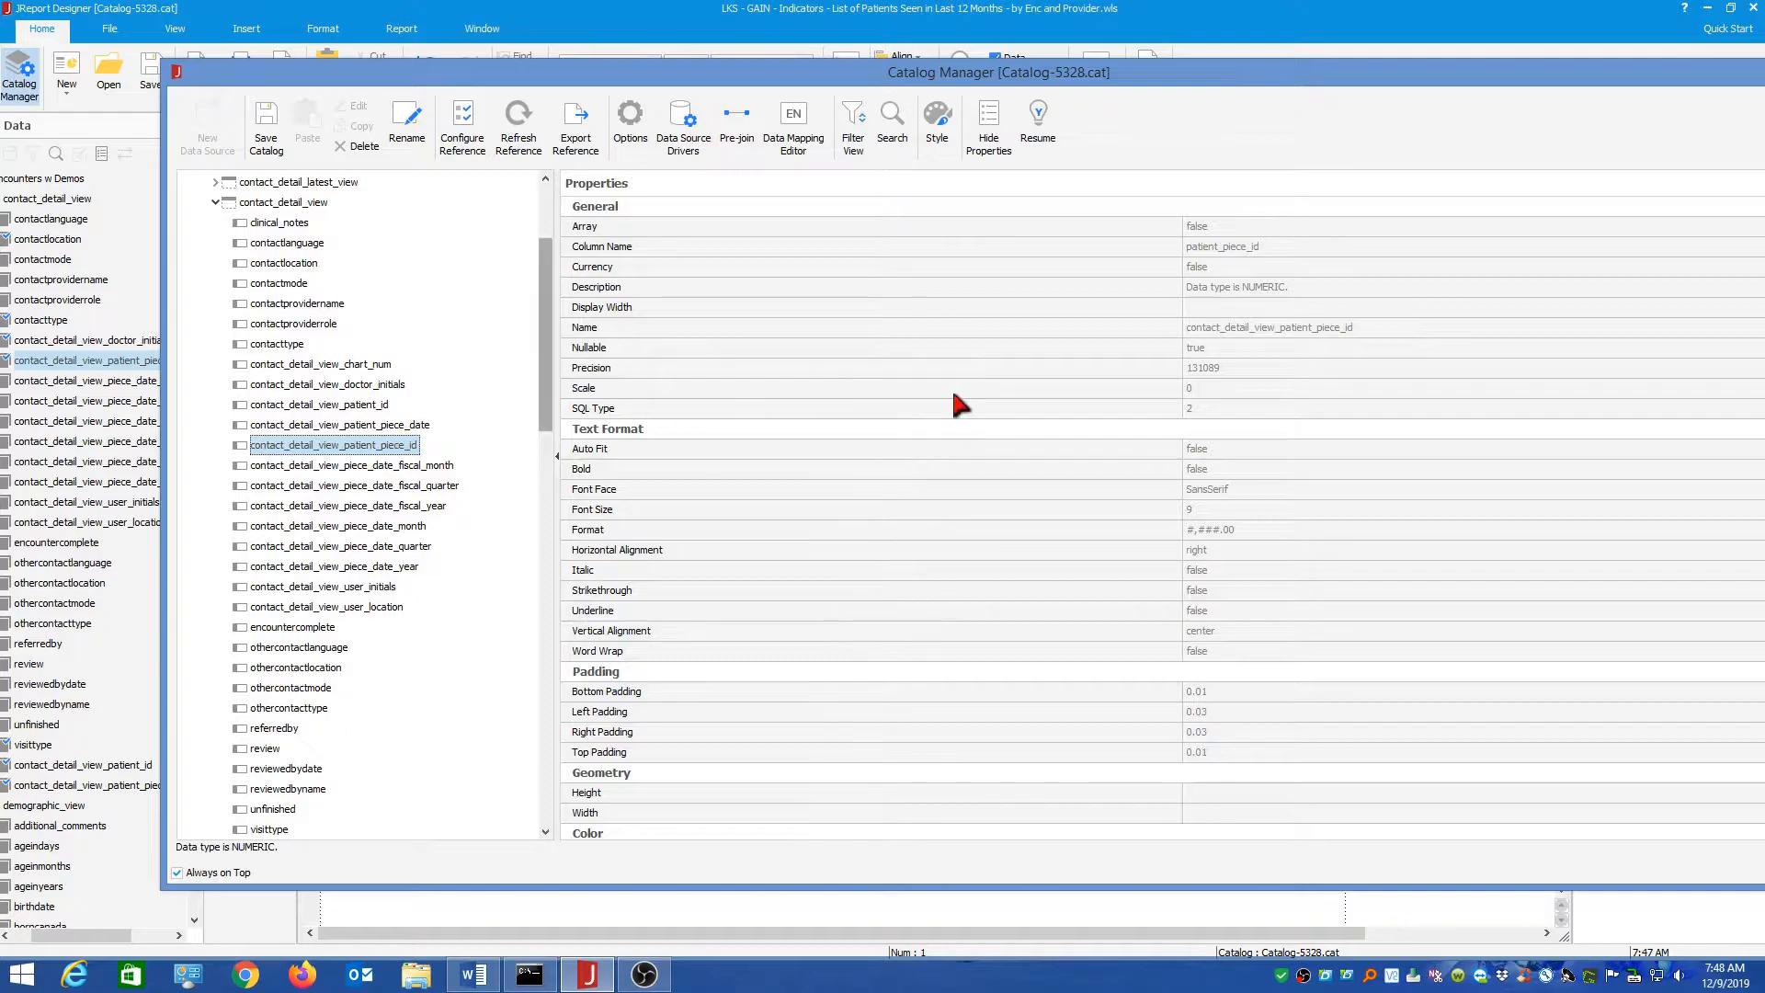
{"action": "mouse_move", "coordinate": [1201, 524]}
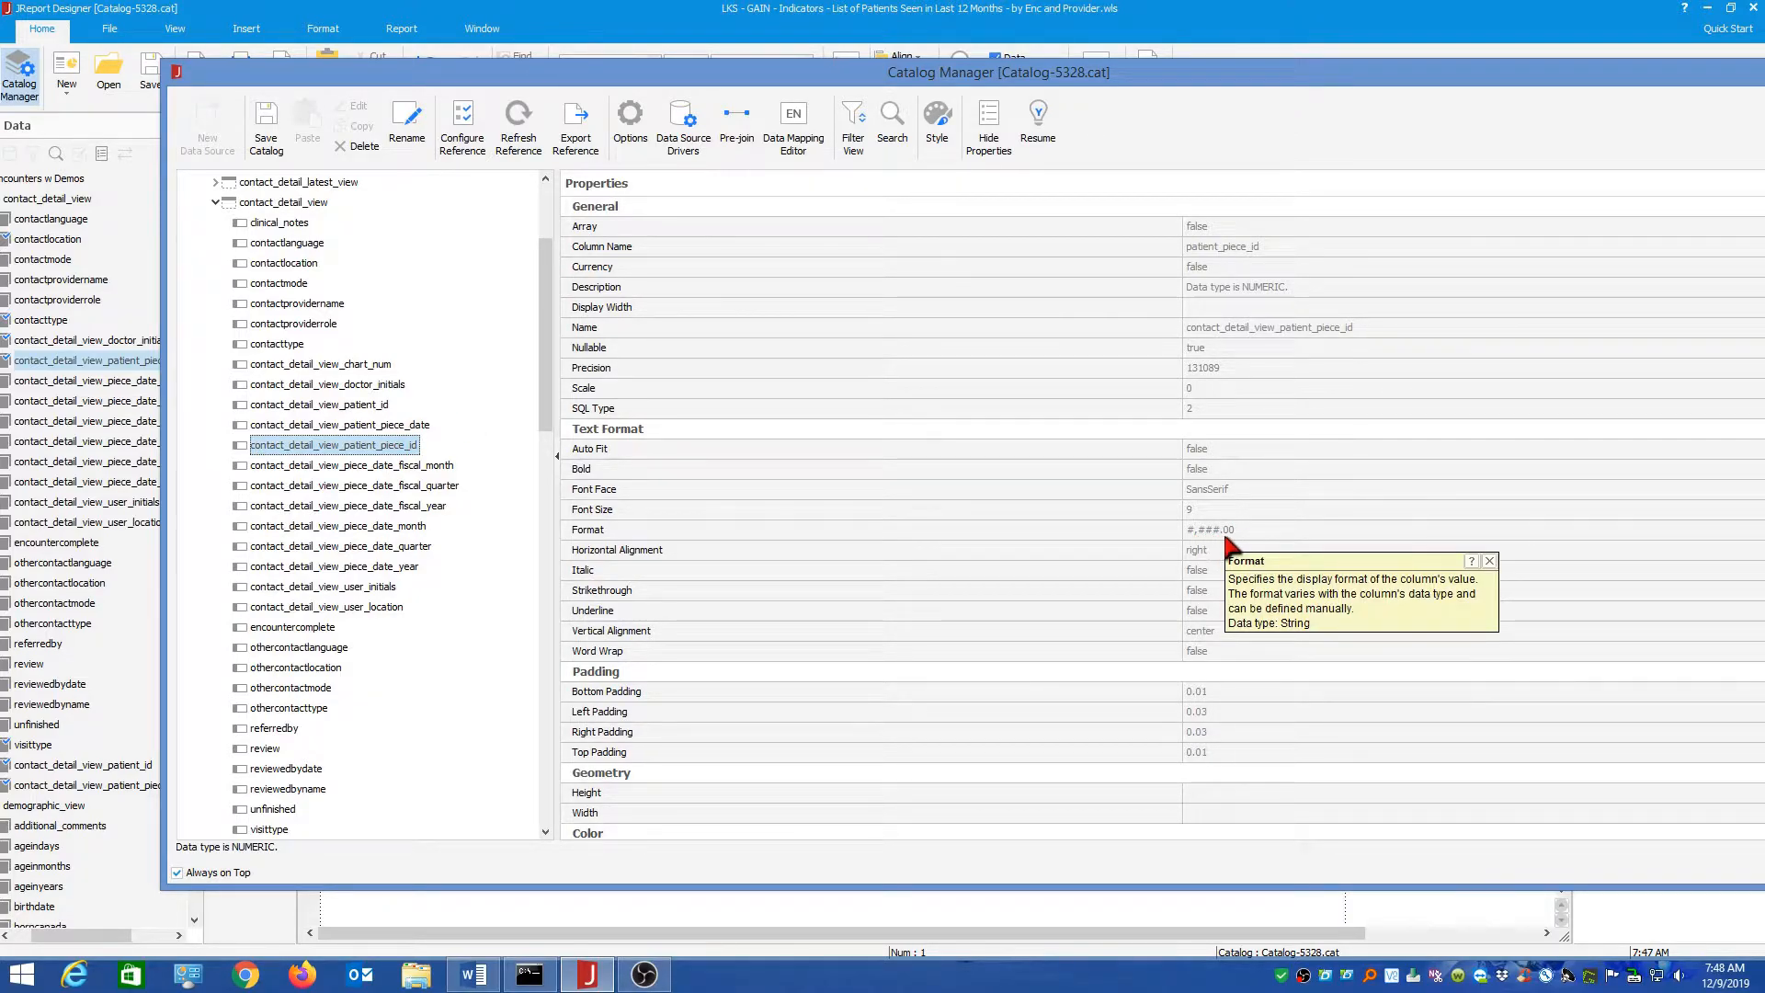
{"action": "left_click", "coordinate": [1333, 526]}
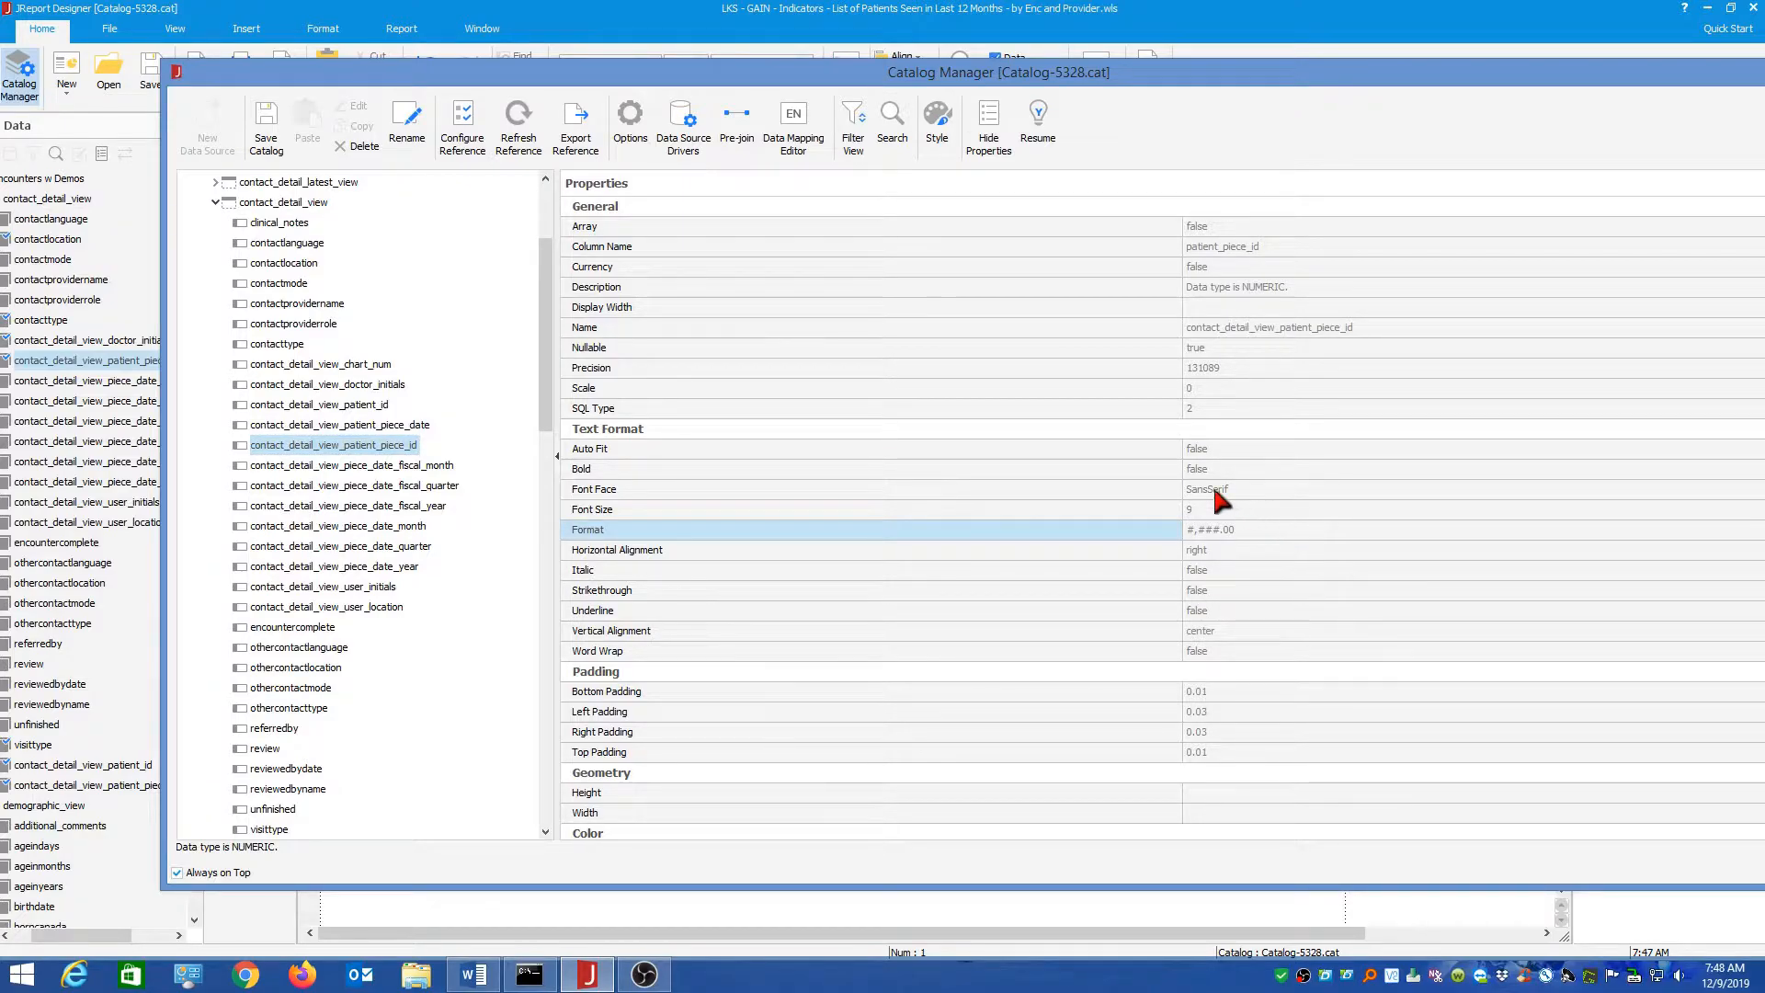
{"action": "left_click", "coordinate": [382, 425]}
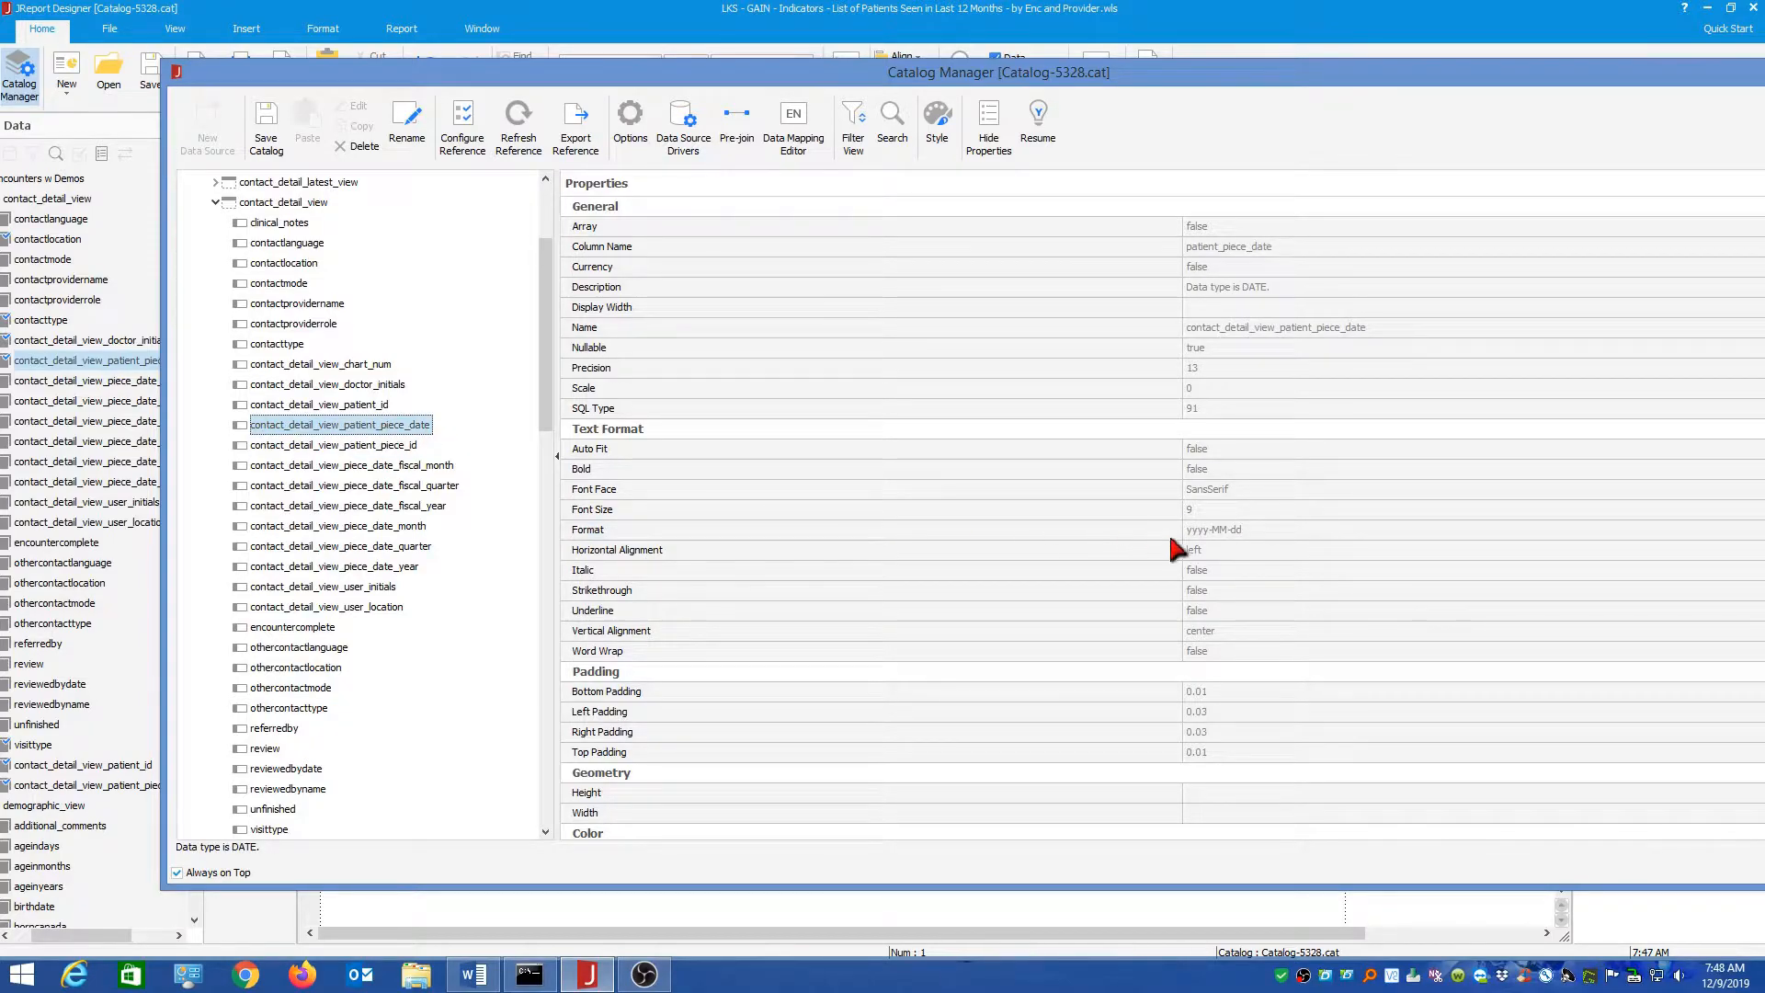
{"action": "mouse_move", "coordinate": [1219, 541]}
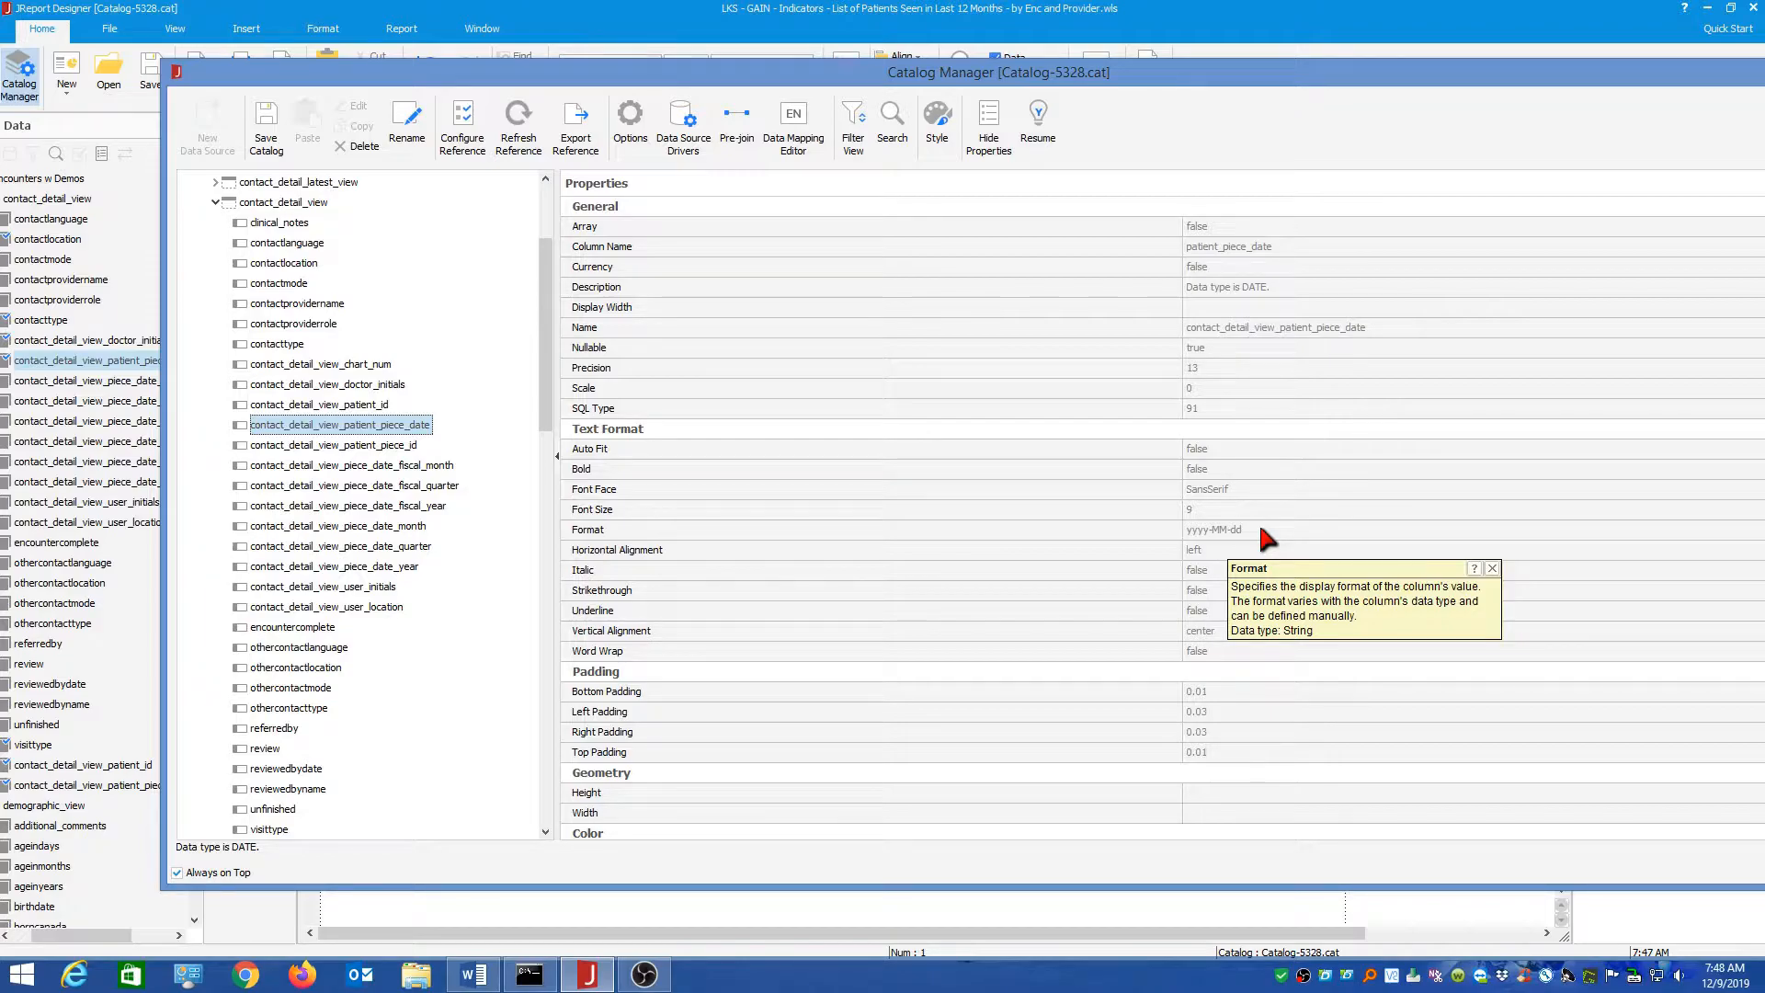
{"action": "left_click", "coordinate": [364, 449]}
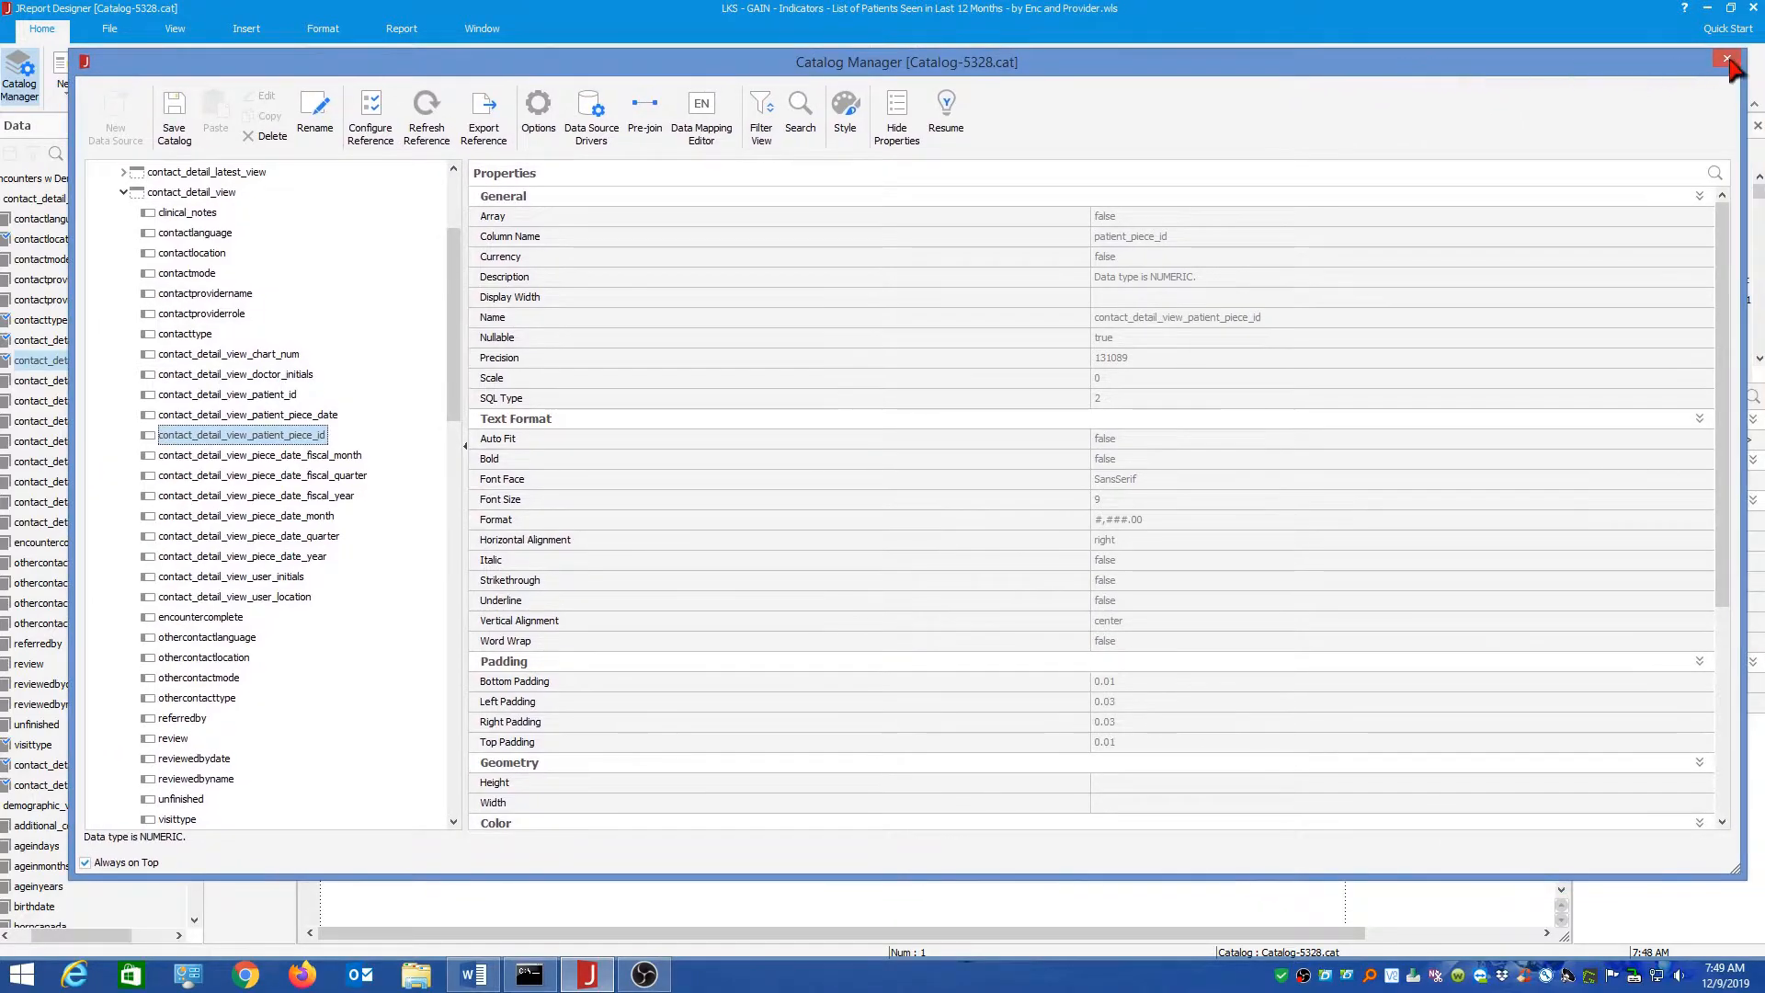
{"action": "left_click", "coordinate": [1737, 71]}
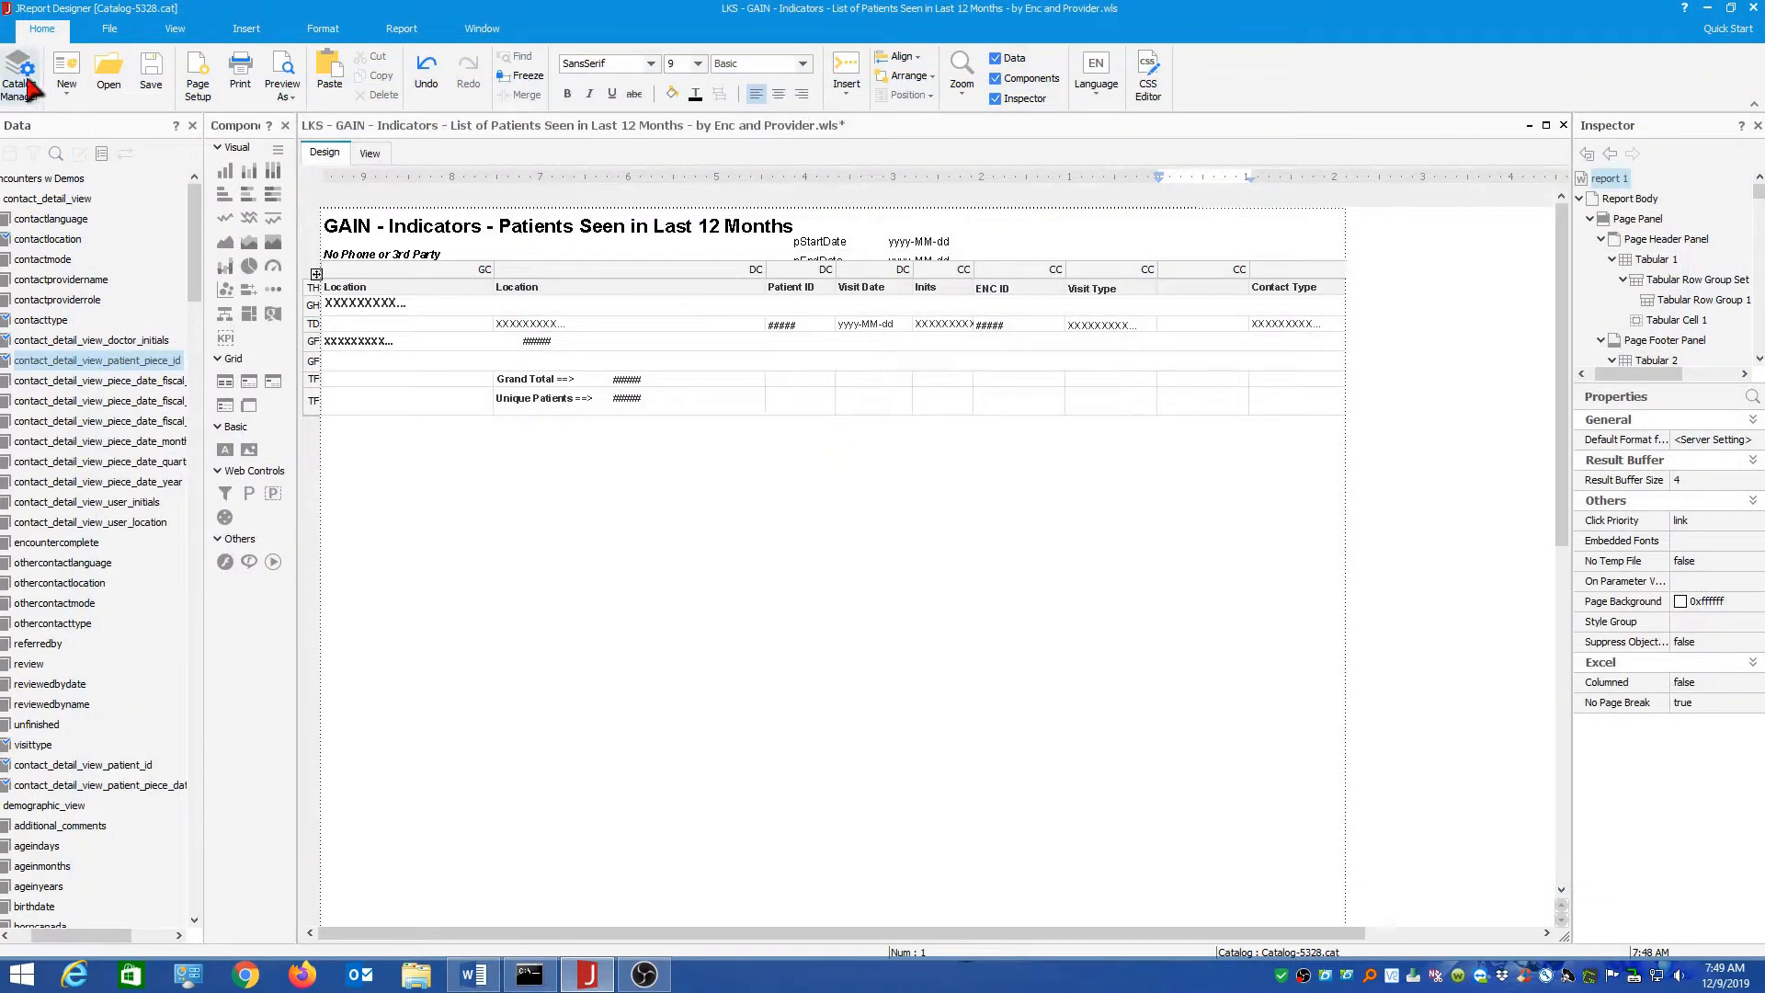
- Reopen the Catalog Manager and turn off "Forbid editing data object properties" in the Catalog options, applying the change
{"action": "left_click", "coordinate": [20, 75]}
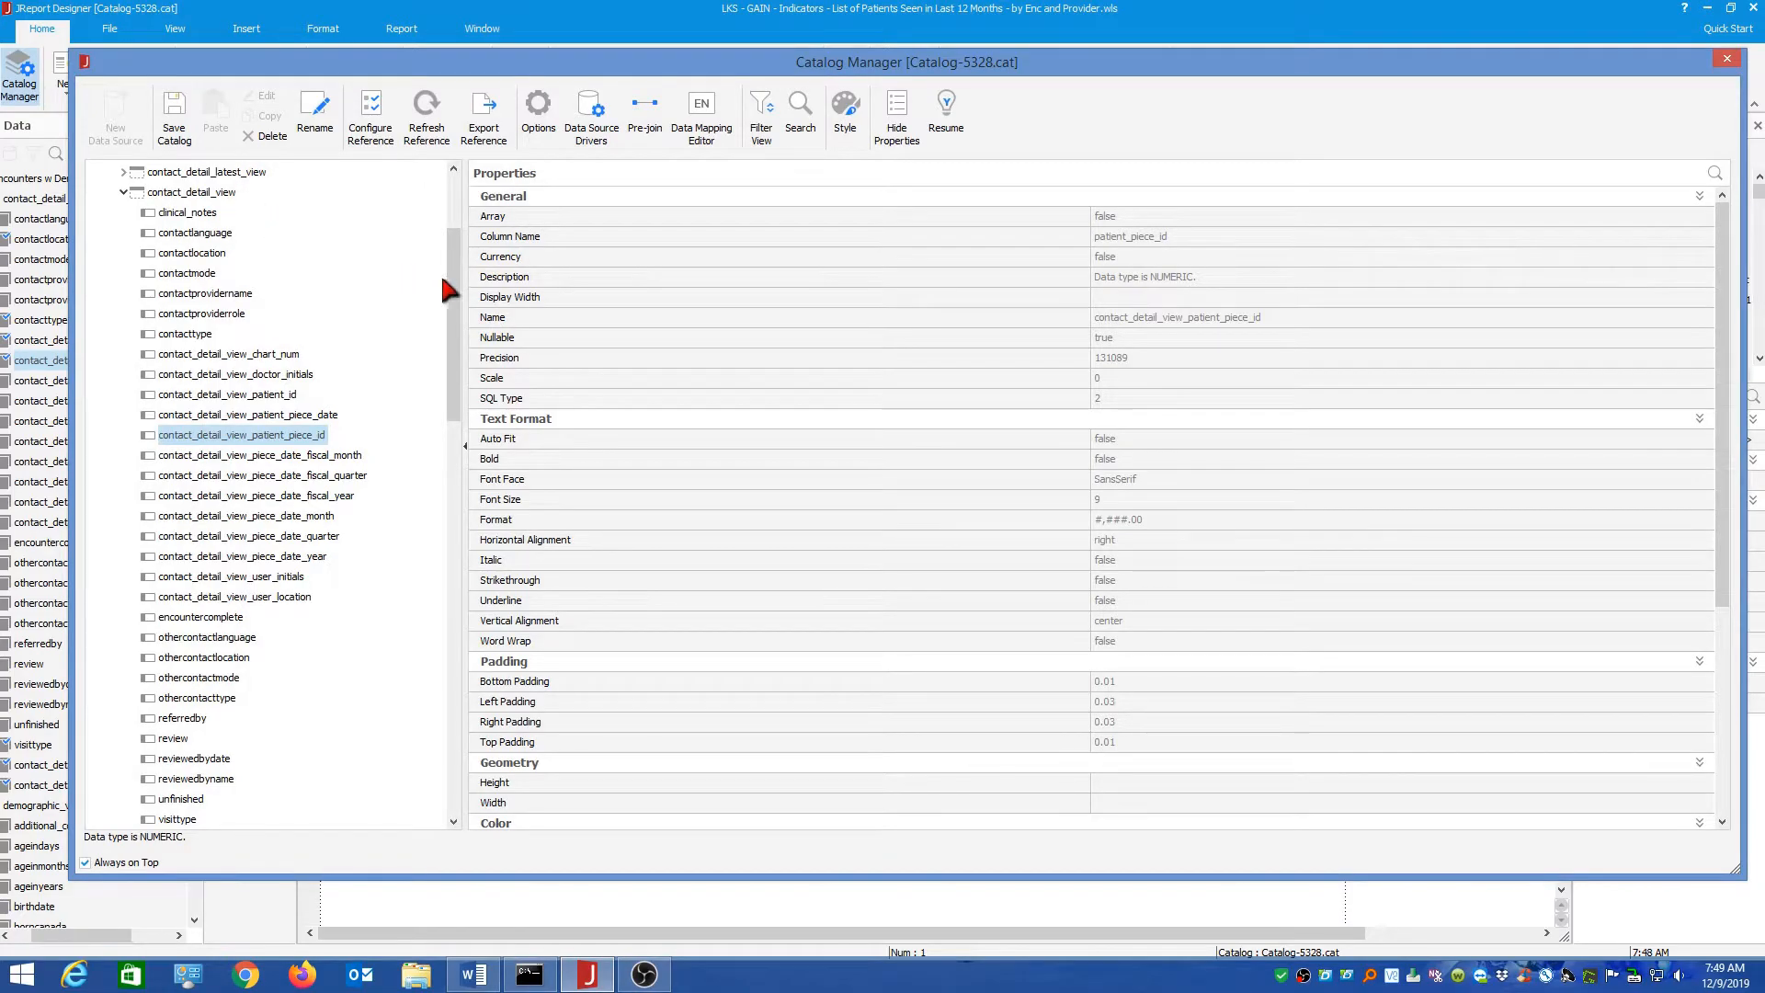
{"action": "scroll", "coordinate": [445, 278], "scroll_direction": "up", "scroll_amount": 3}
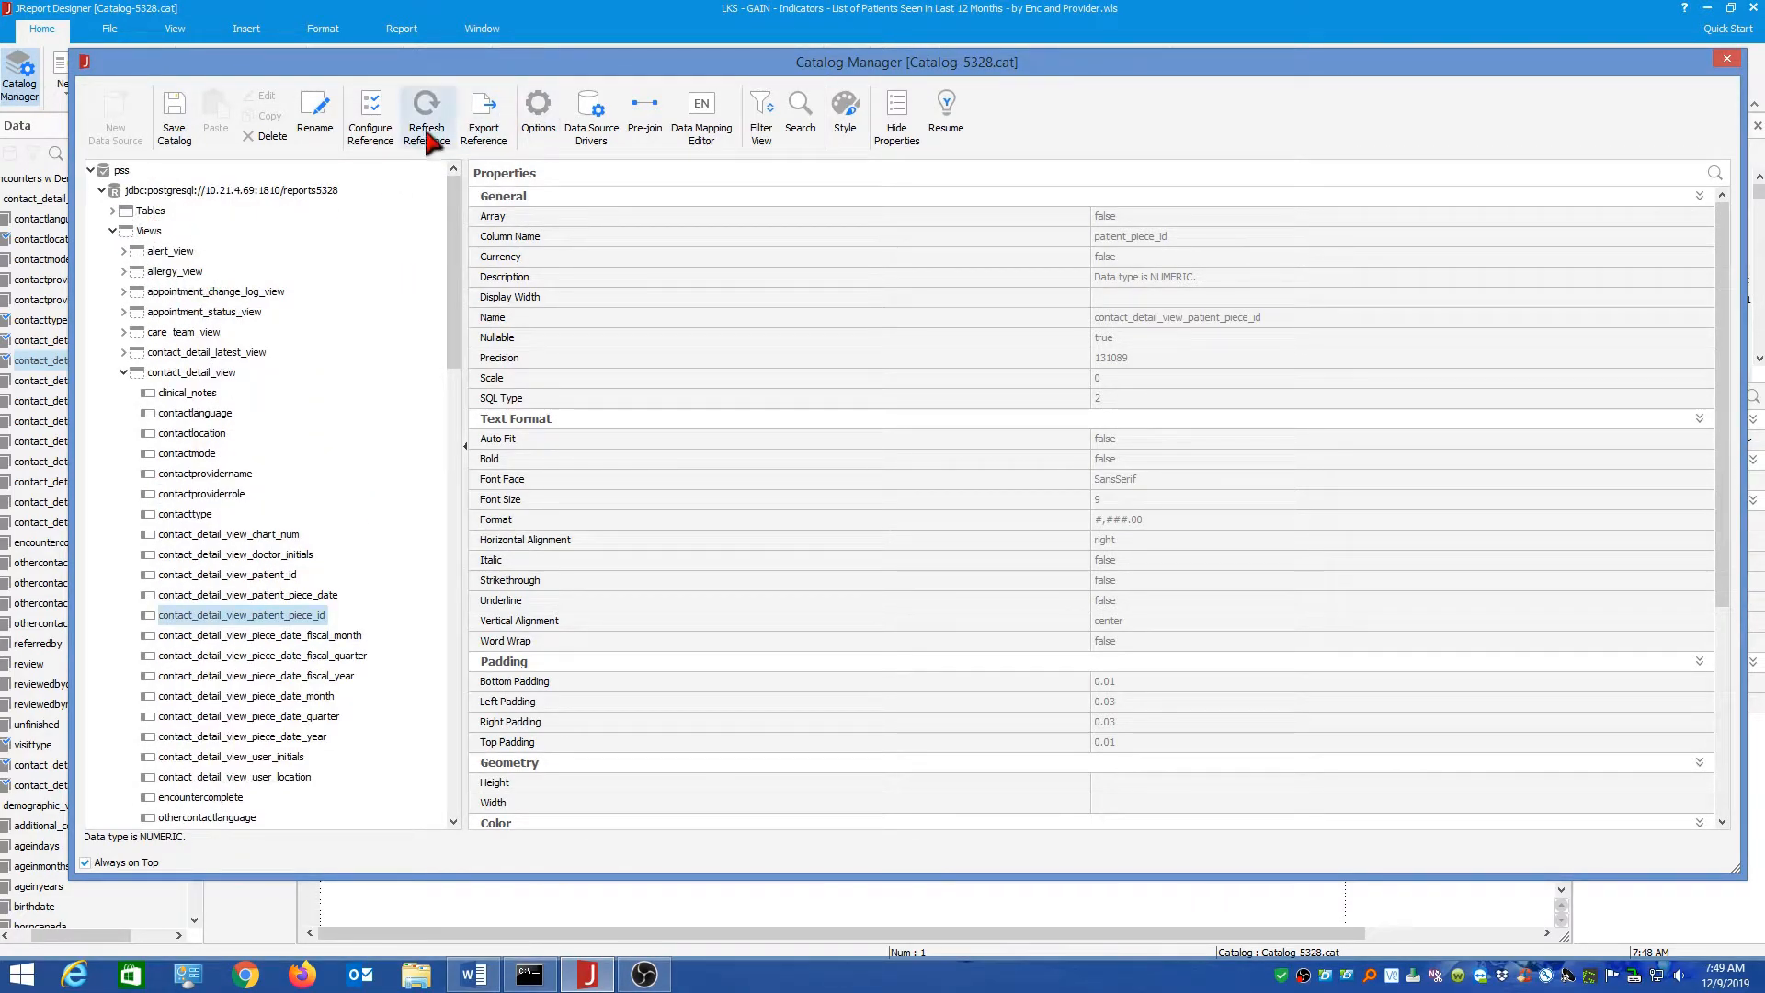
{"action": "left_click", "coordinate": [541, 109]}
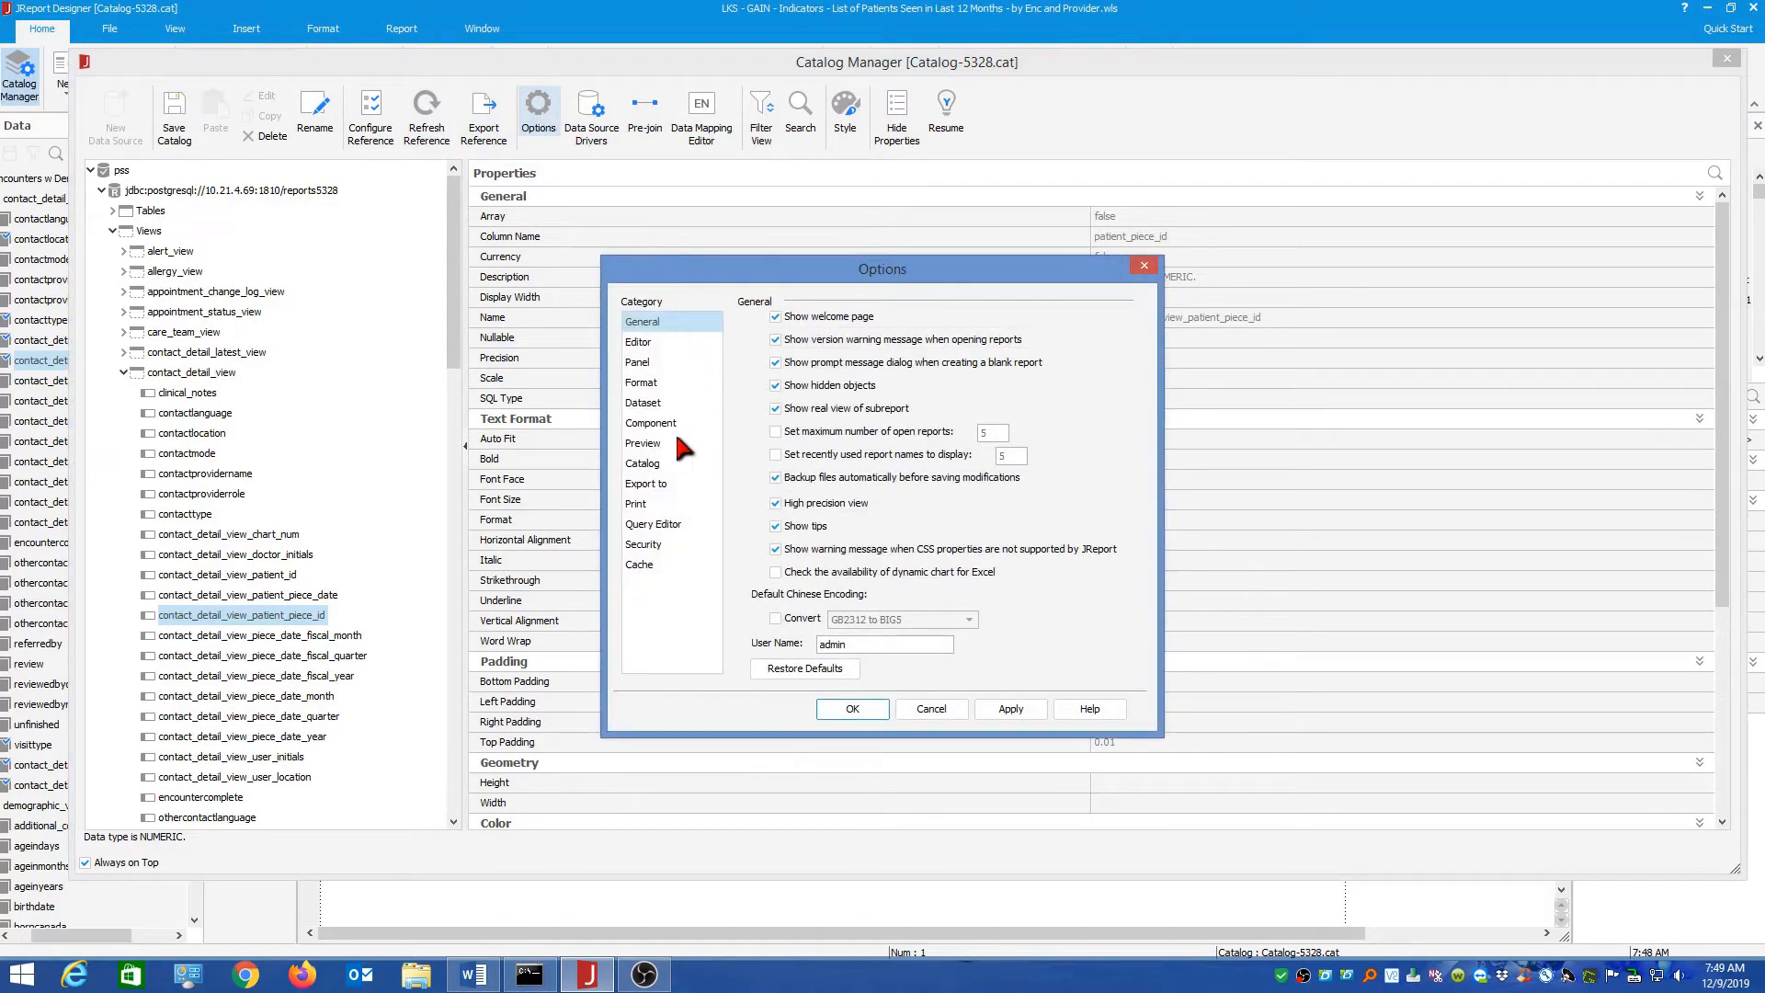
{"action": "left_click", "coordinate": [644, 463]}
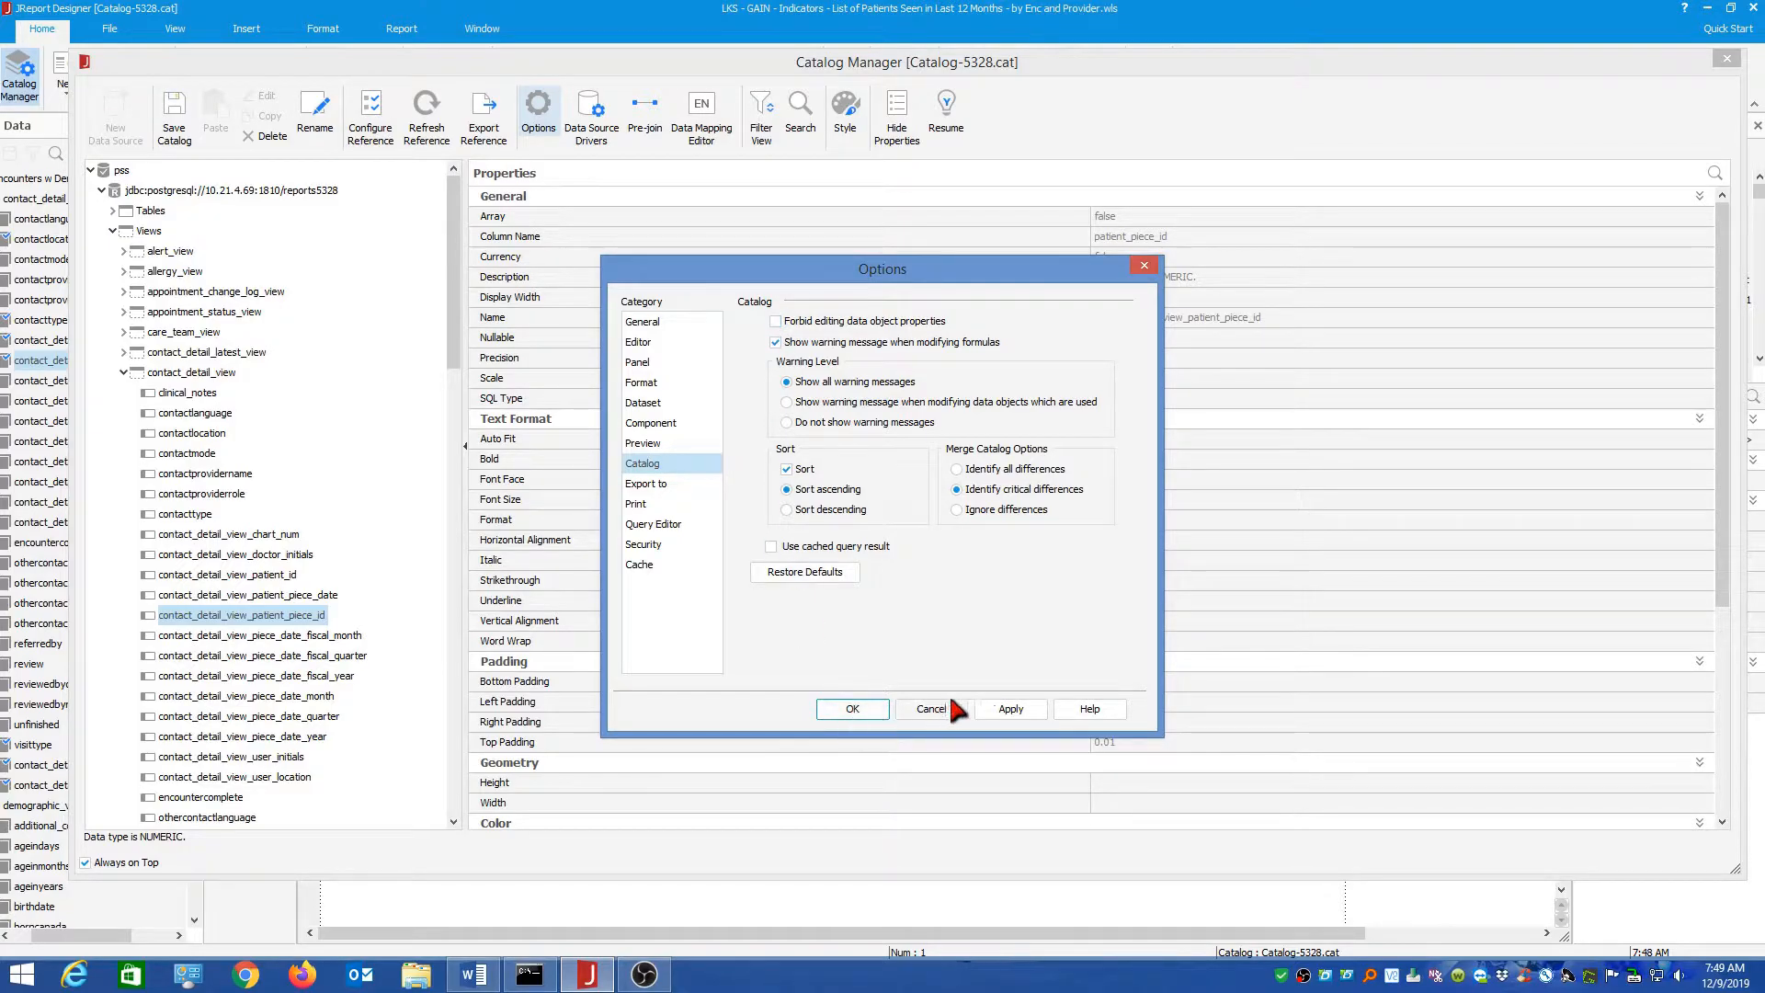
{"action": "left_click", "coordinate": [1016, 711]}
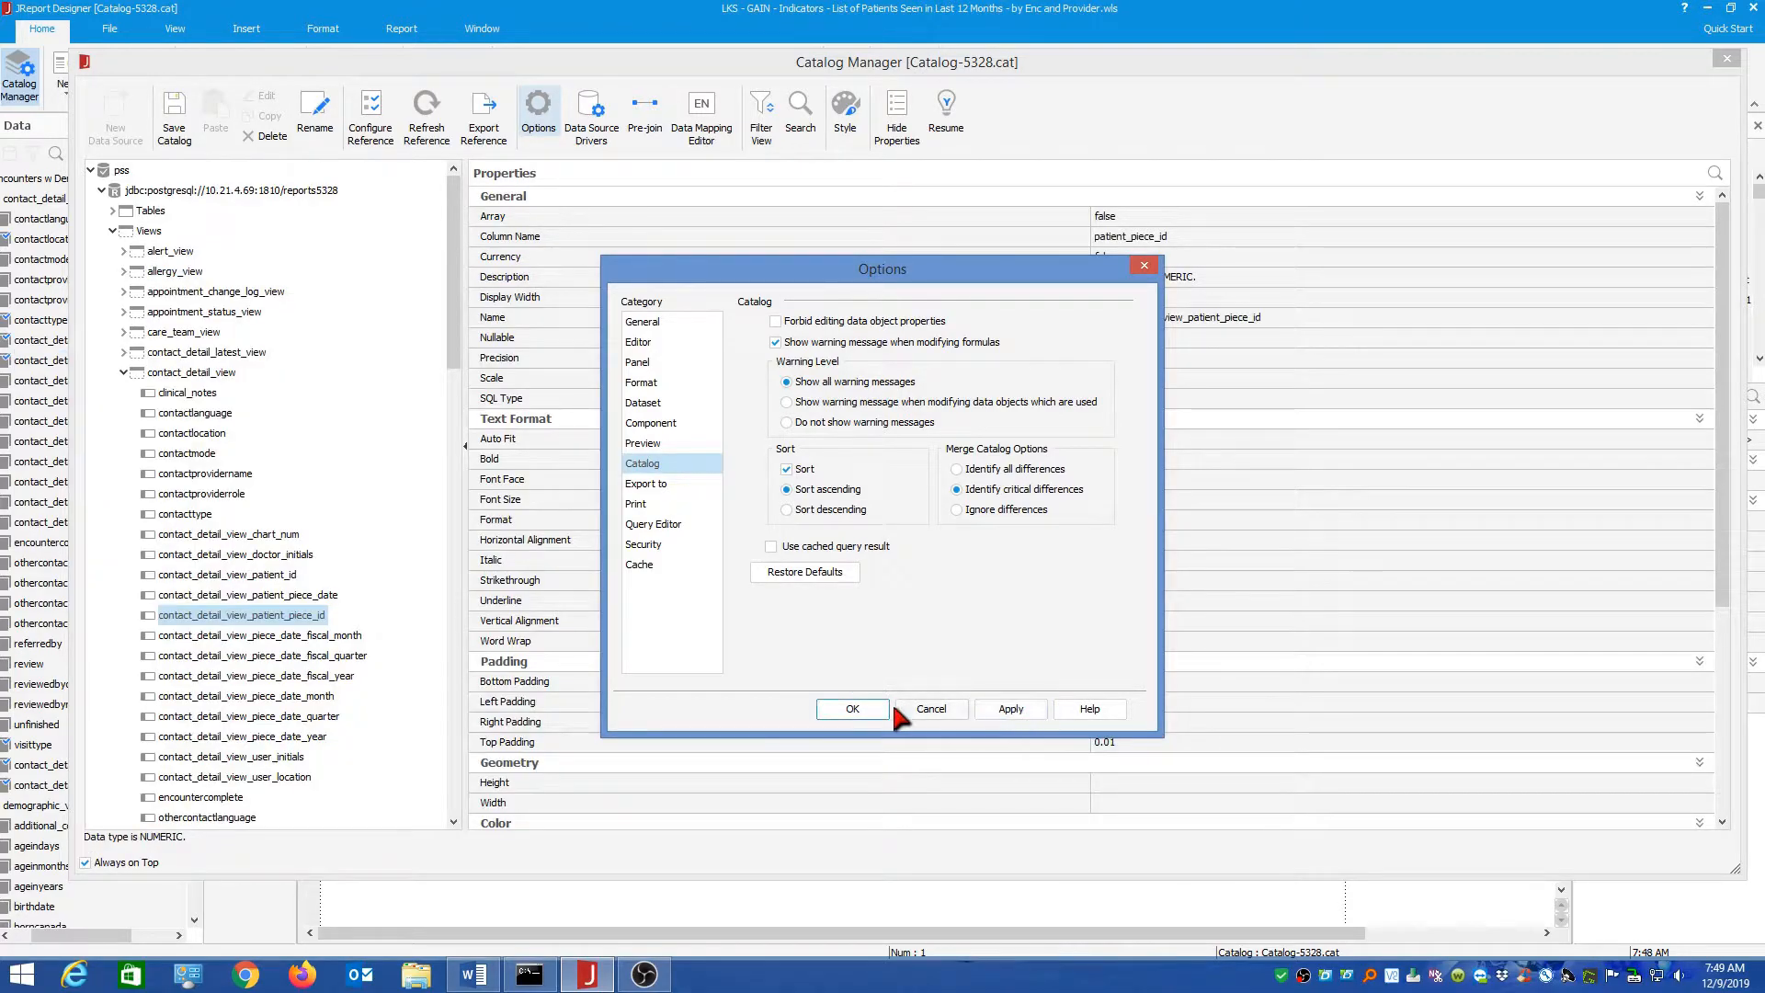
{"action": "left_click", "coordinate": [844, 709]}
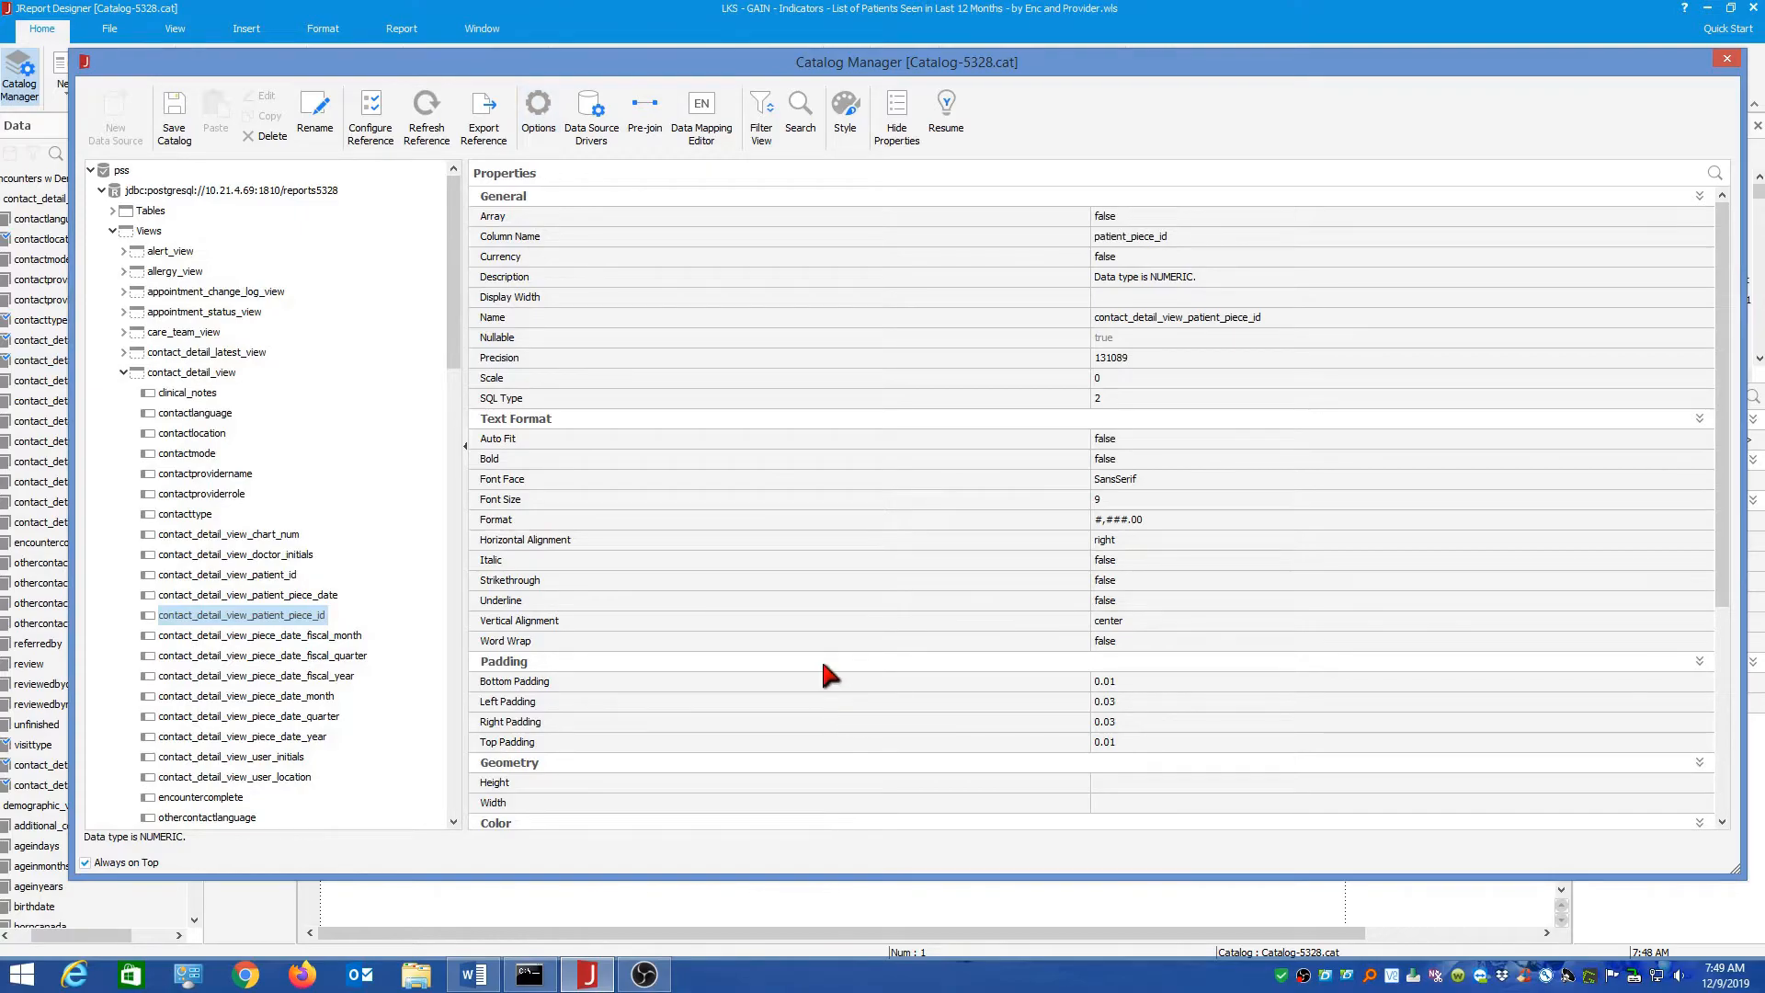
- Set the display format of the contact_detail_view_patient_piece_id column to #####
{"action": "left_click", "coordinate": [295, 615]}
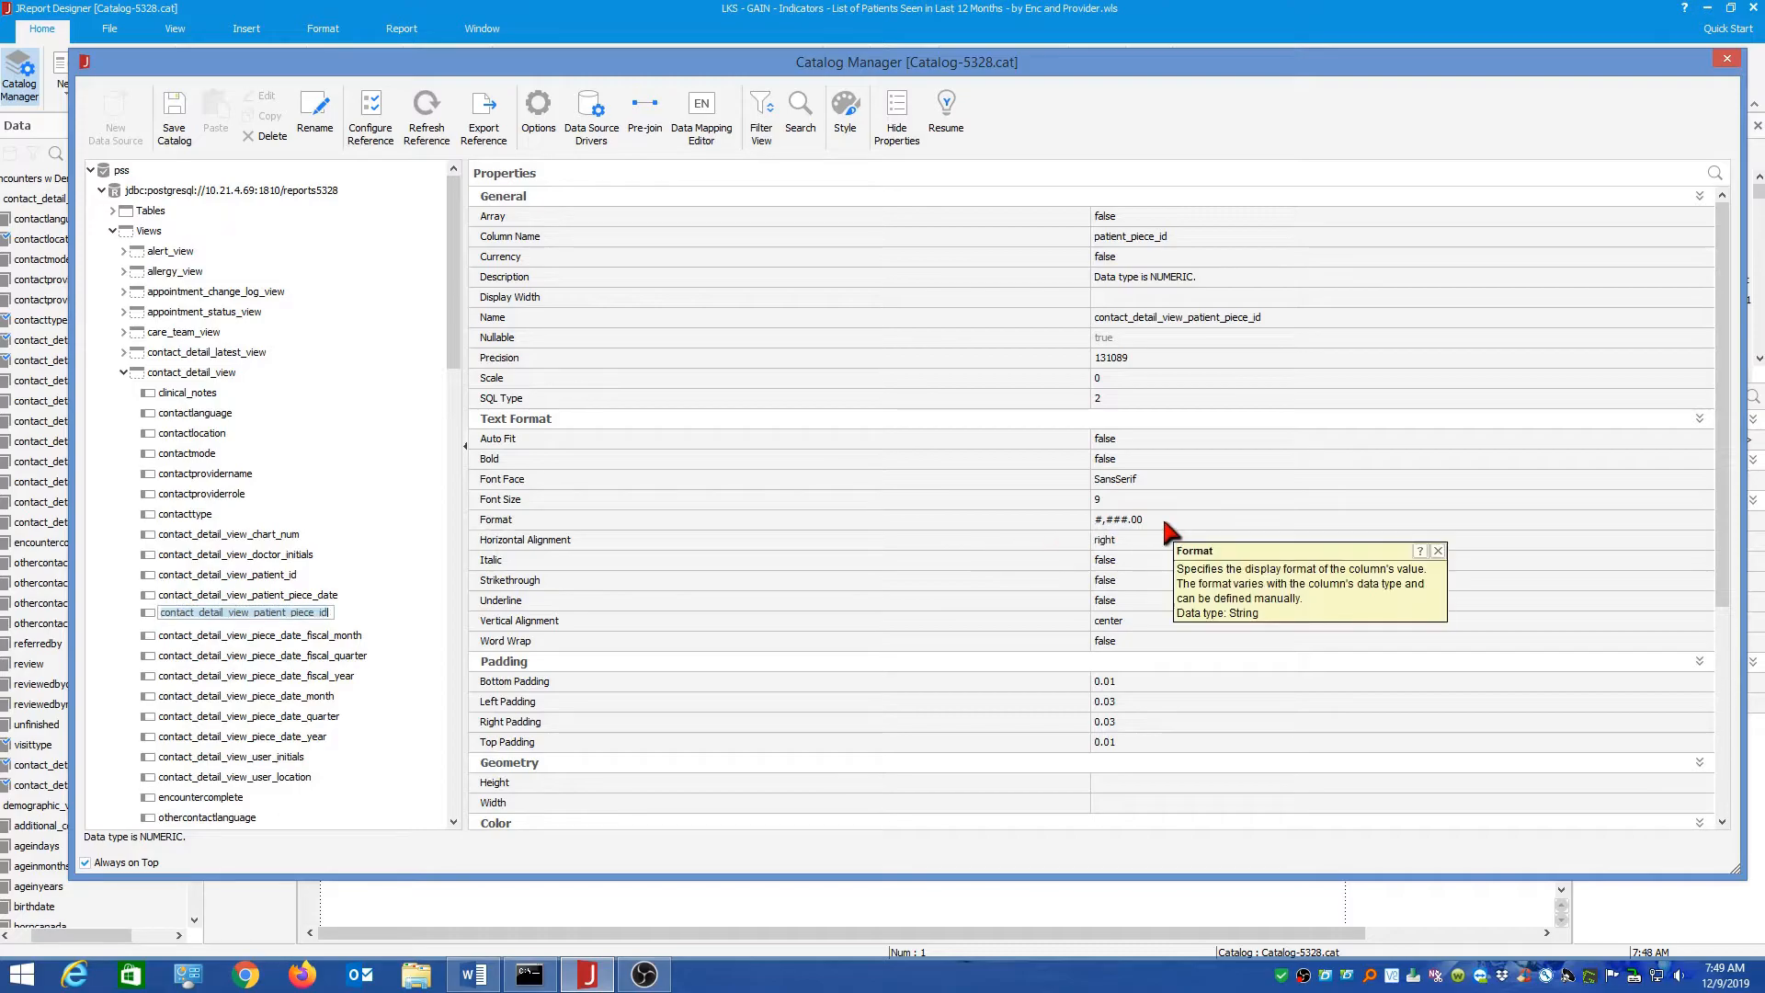
{"action": "left_click", "coordinate": [1257, 520]}
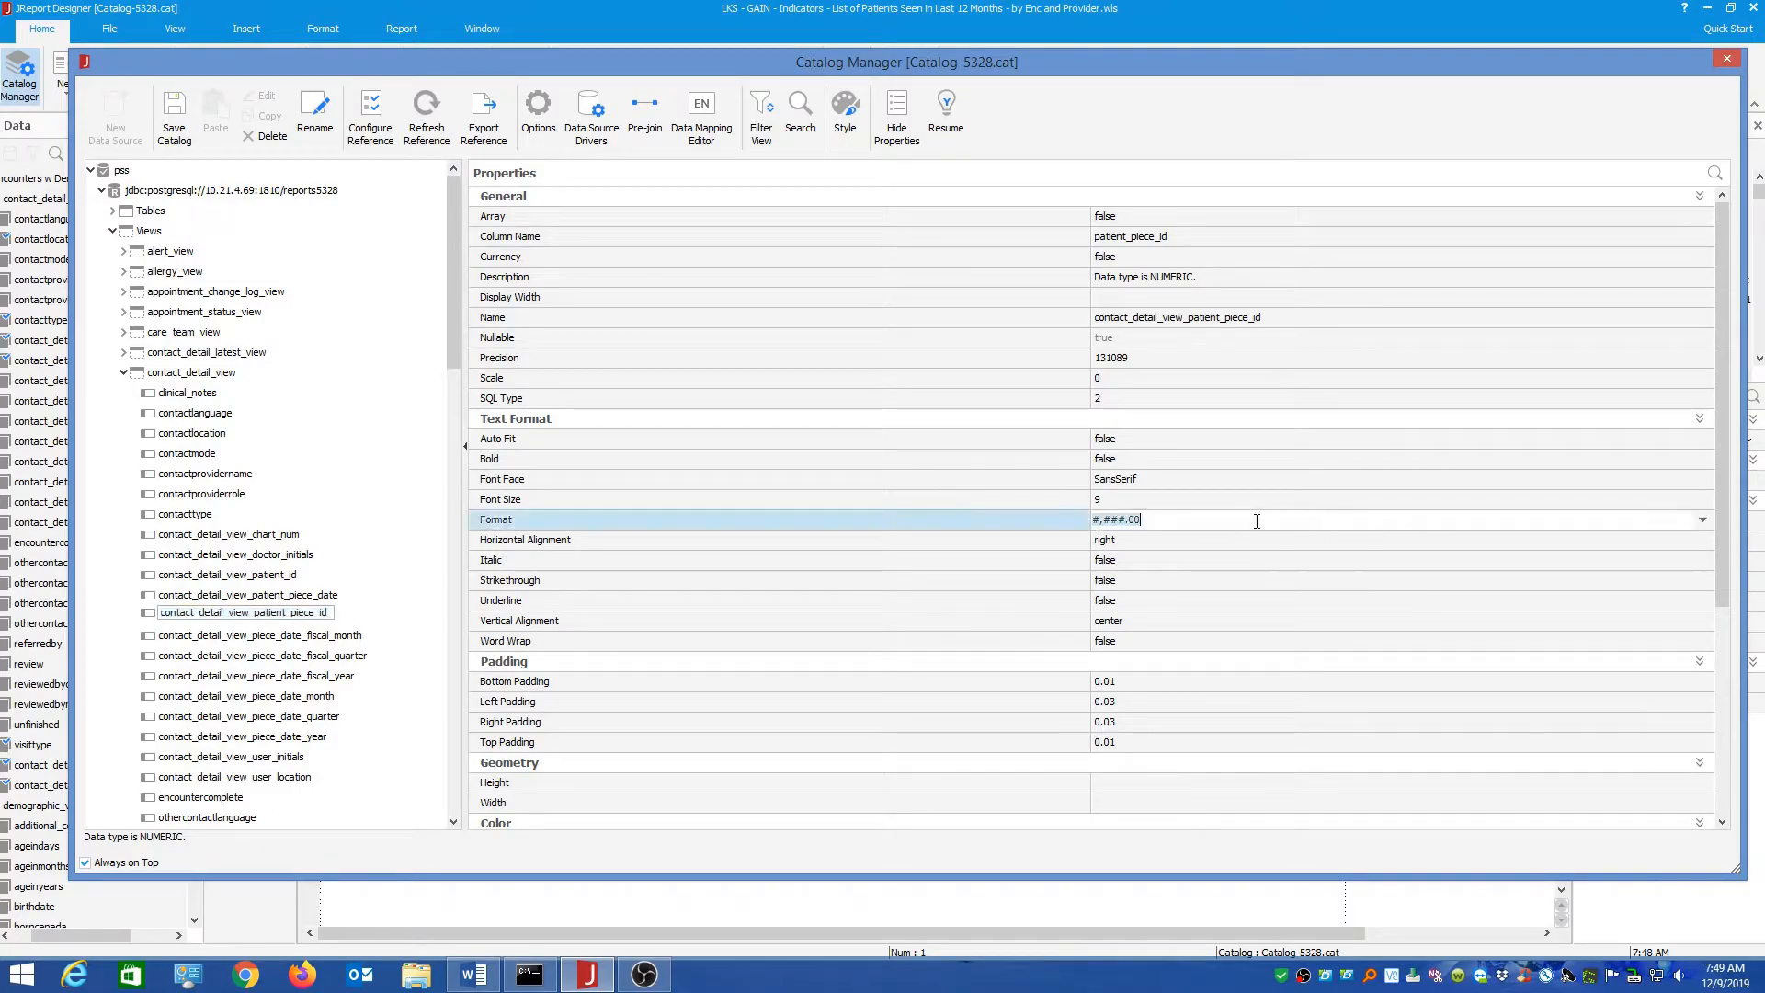
{"action": "left_click", "coordinate": [1701, 520]}
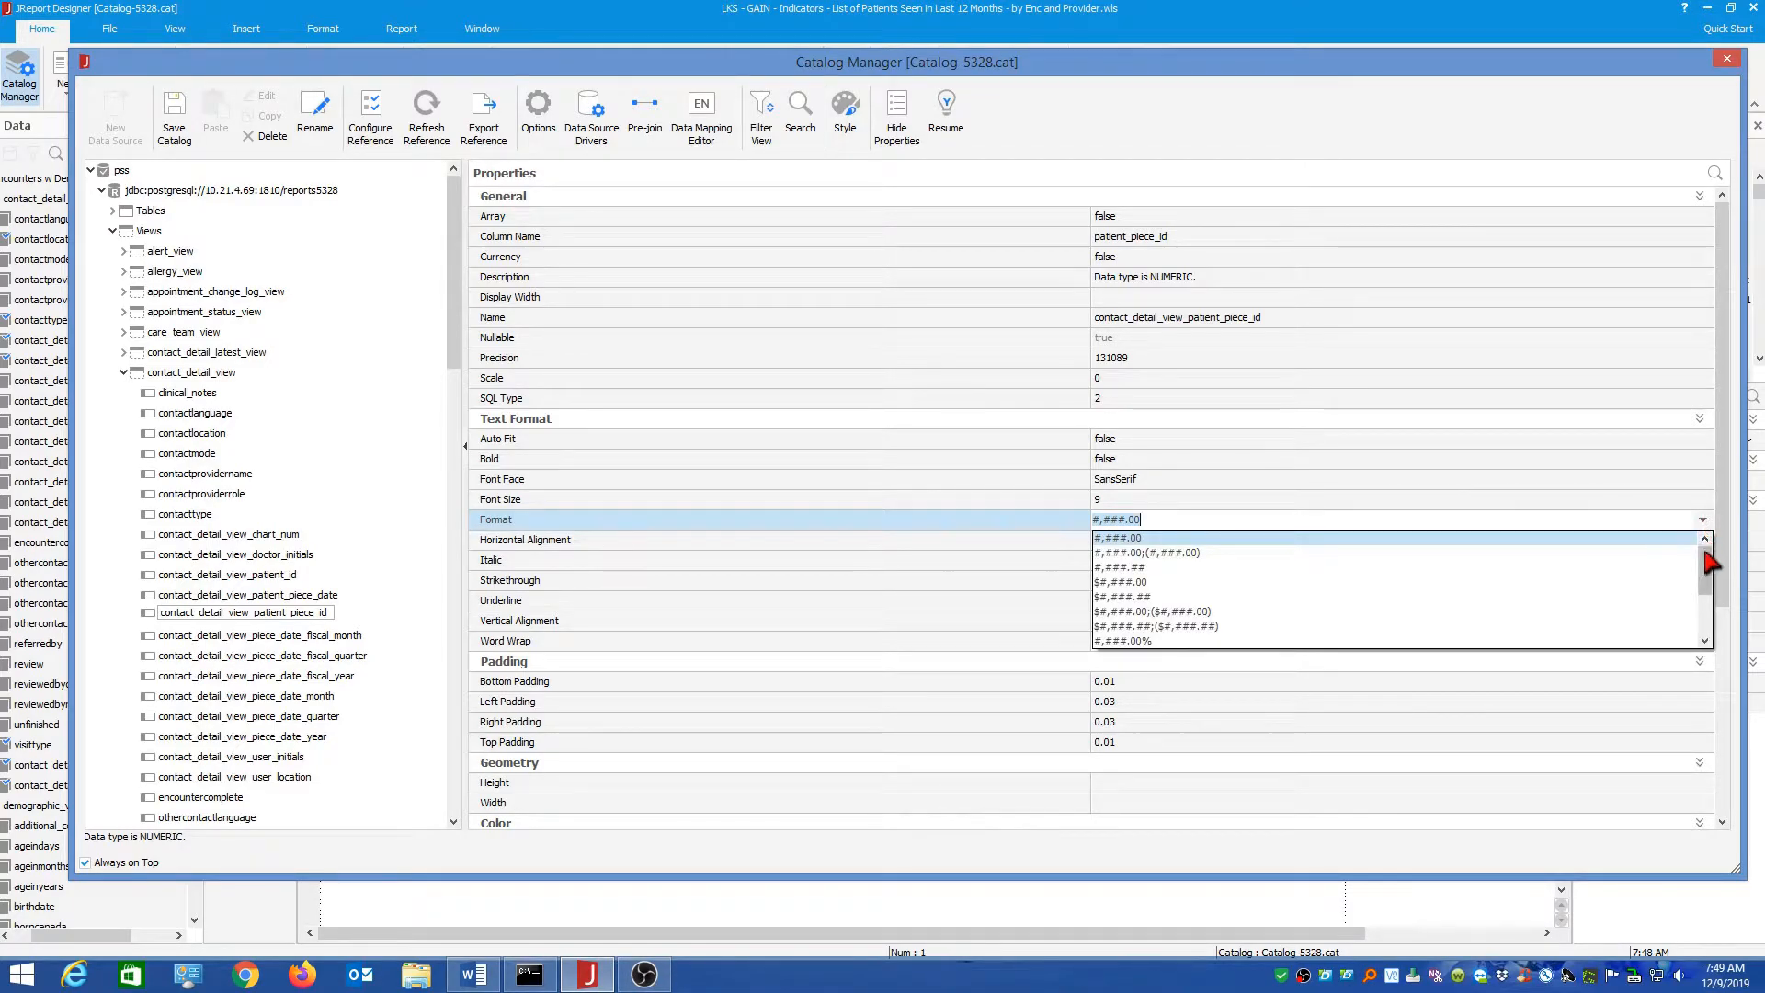
{"action": "left_click_drag", "start_coordinate": [1700, 561], "coordinate": [1701, 596]}
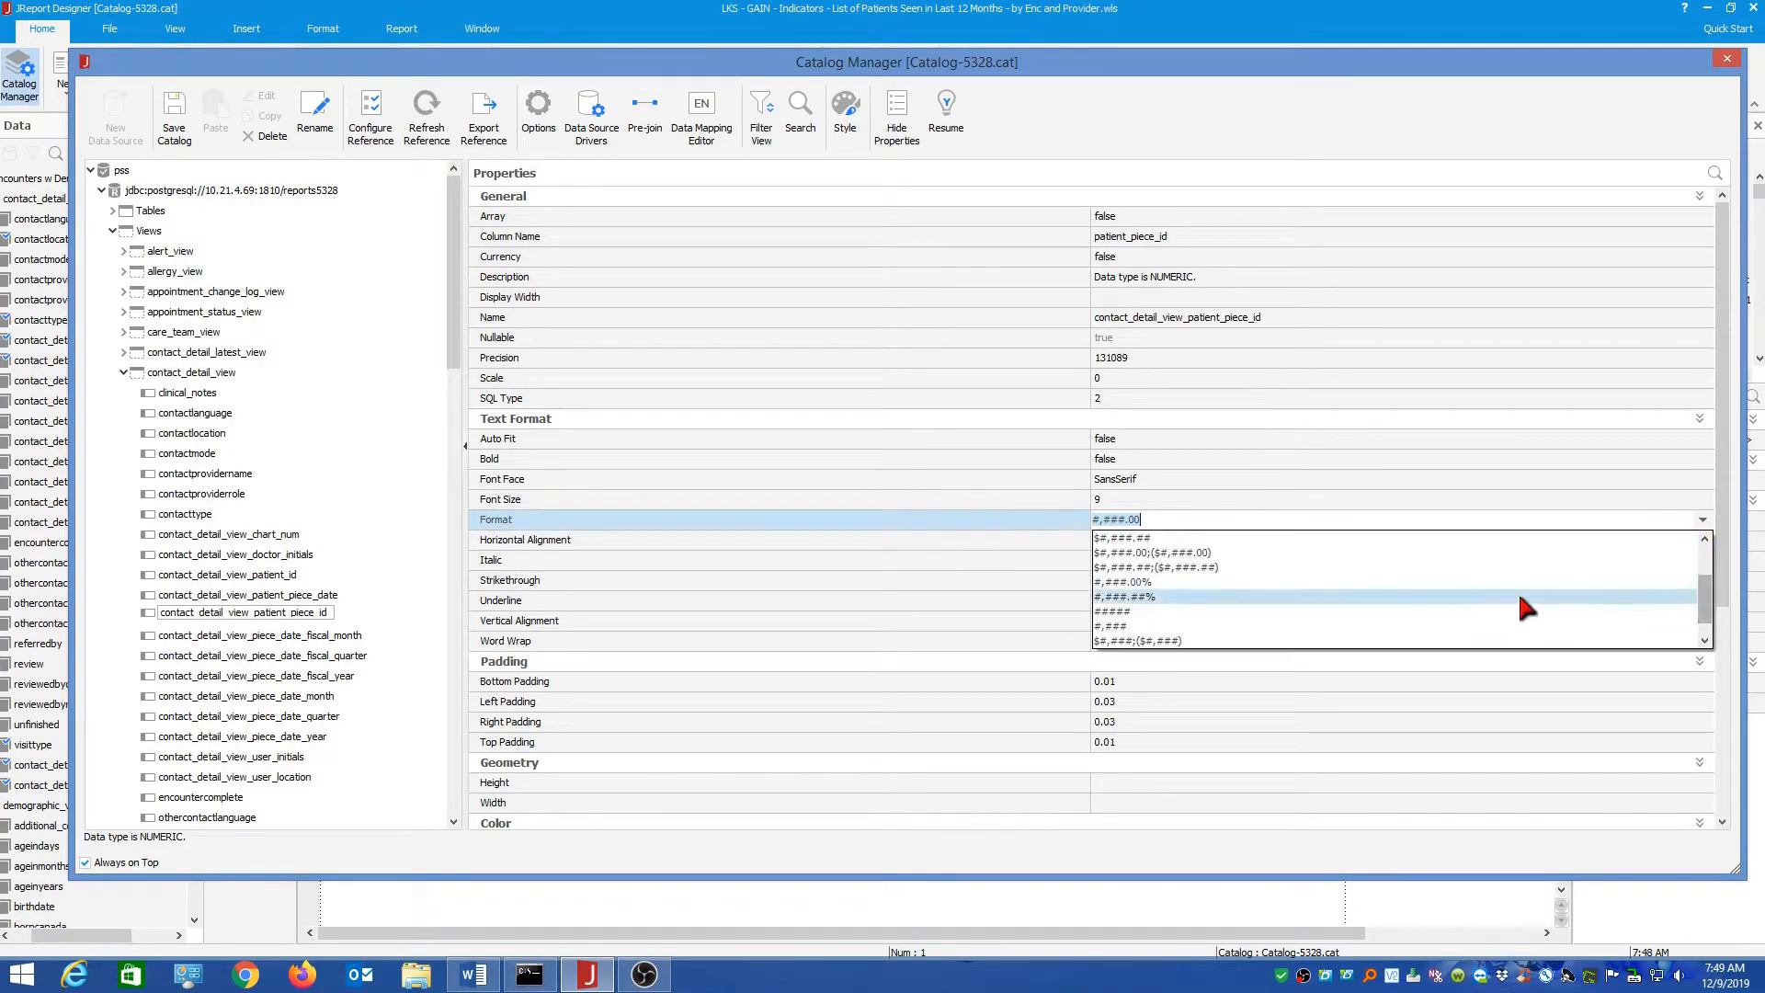
{"action": "left_click", "coordinate": [1170, 613]}
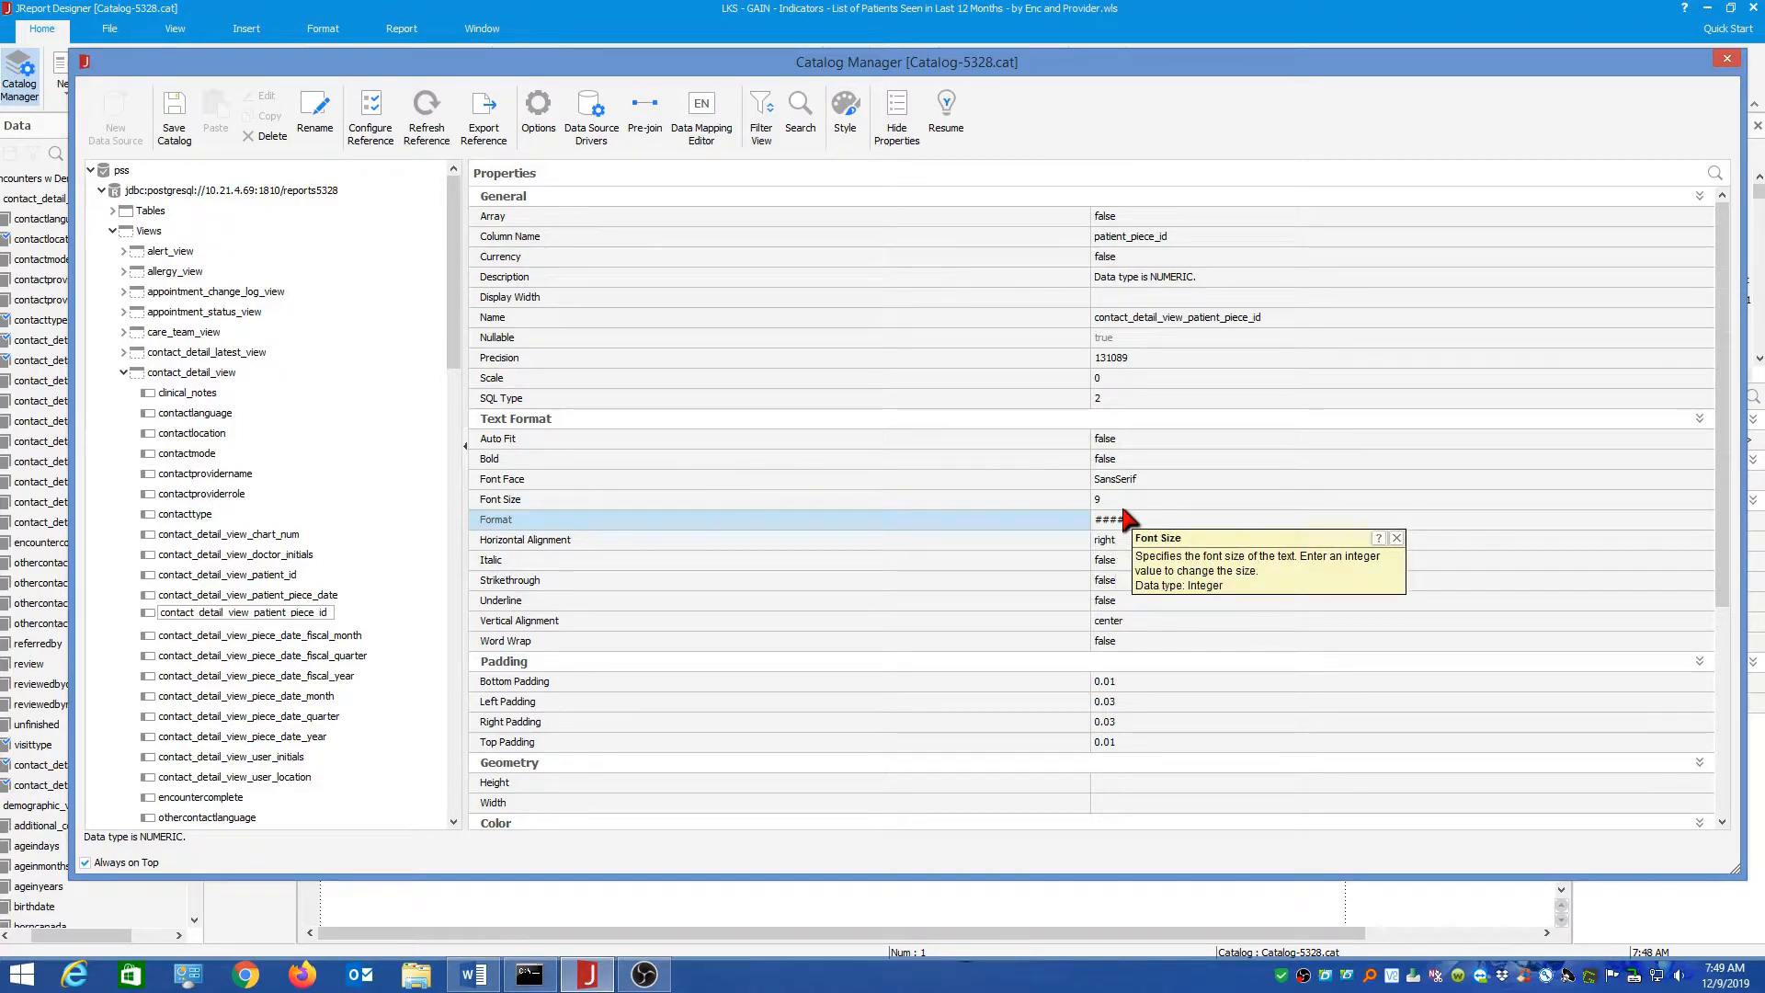
{"action": "left_click_drag", "start_coordinate": [1714, 524], "coordinate": [1482, 388]}
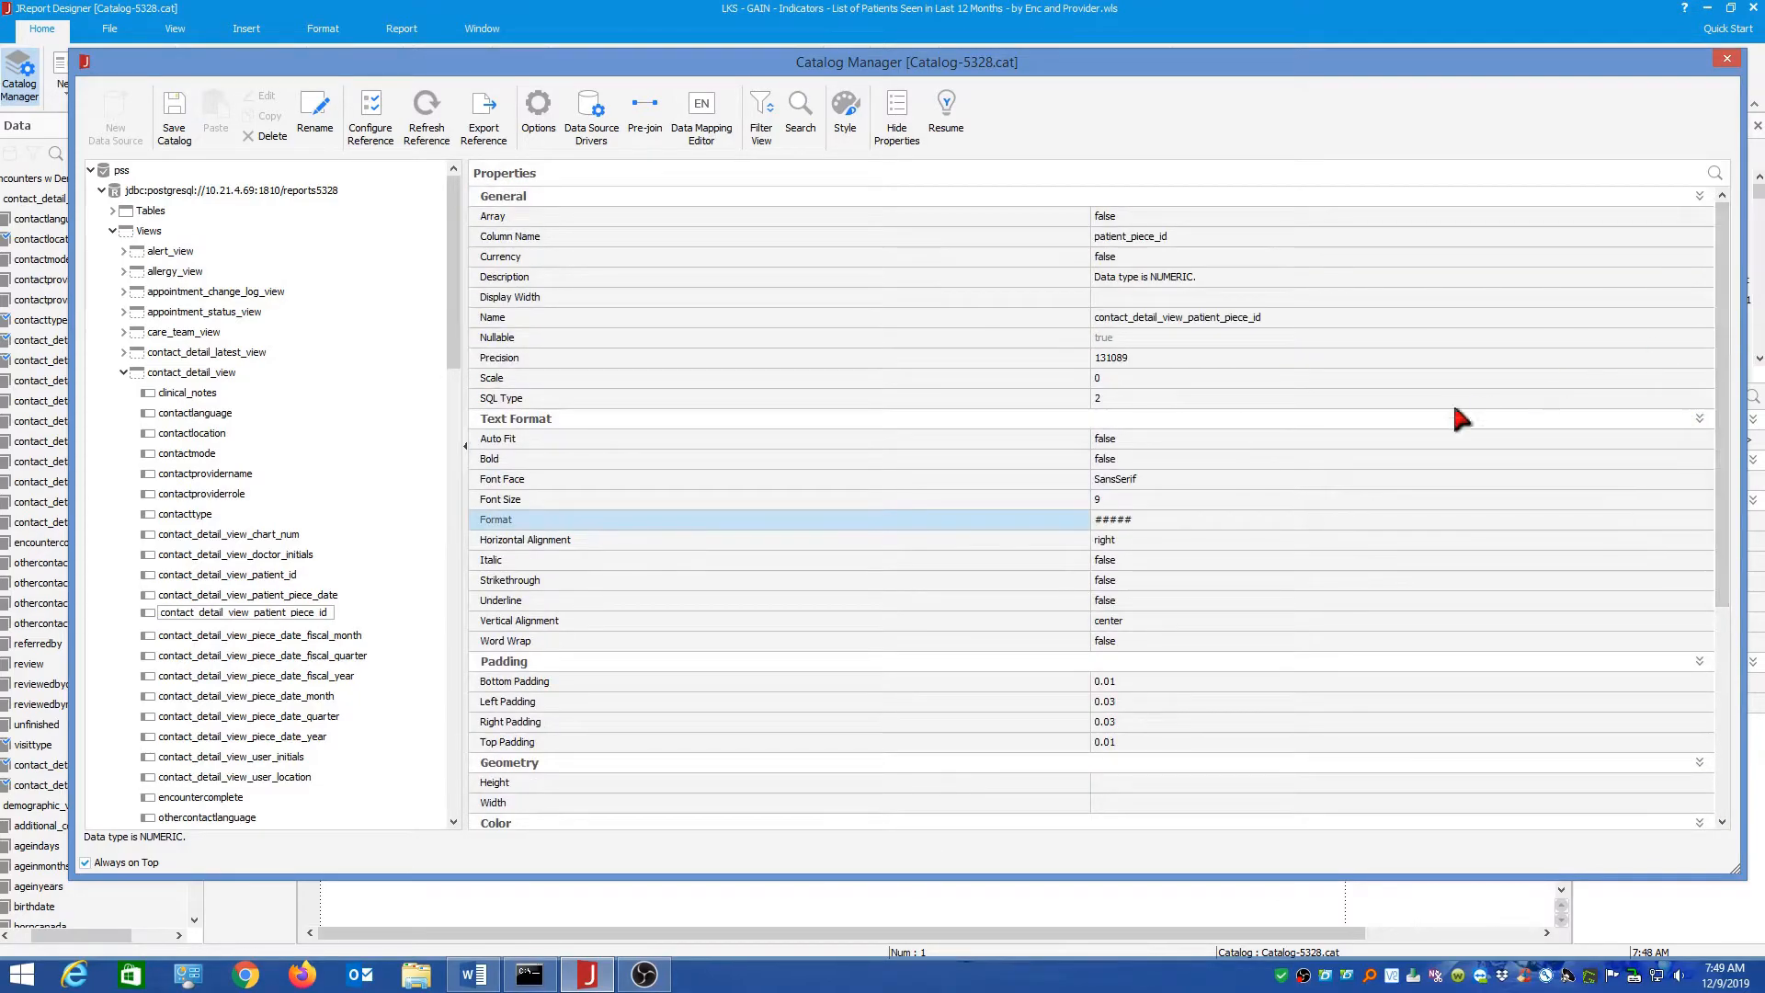
{"action": "mouse_move", "coordinate": [1123, 524]}
- Expand care_team_view in the catalog and look through its columns and those of contact_detail_view
{"action": "left_click", "coordinate": [197, 332]}
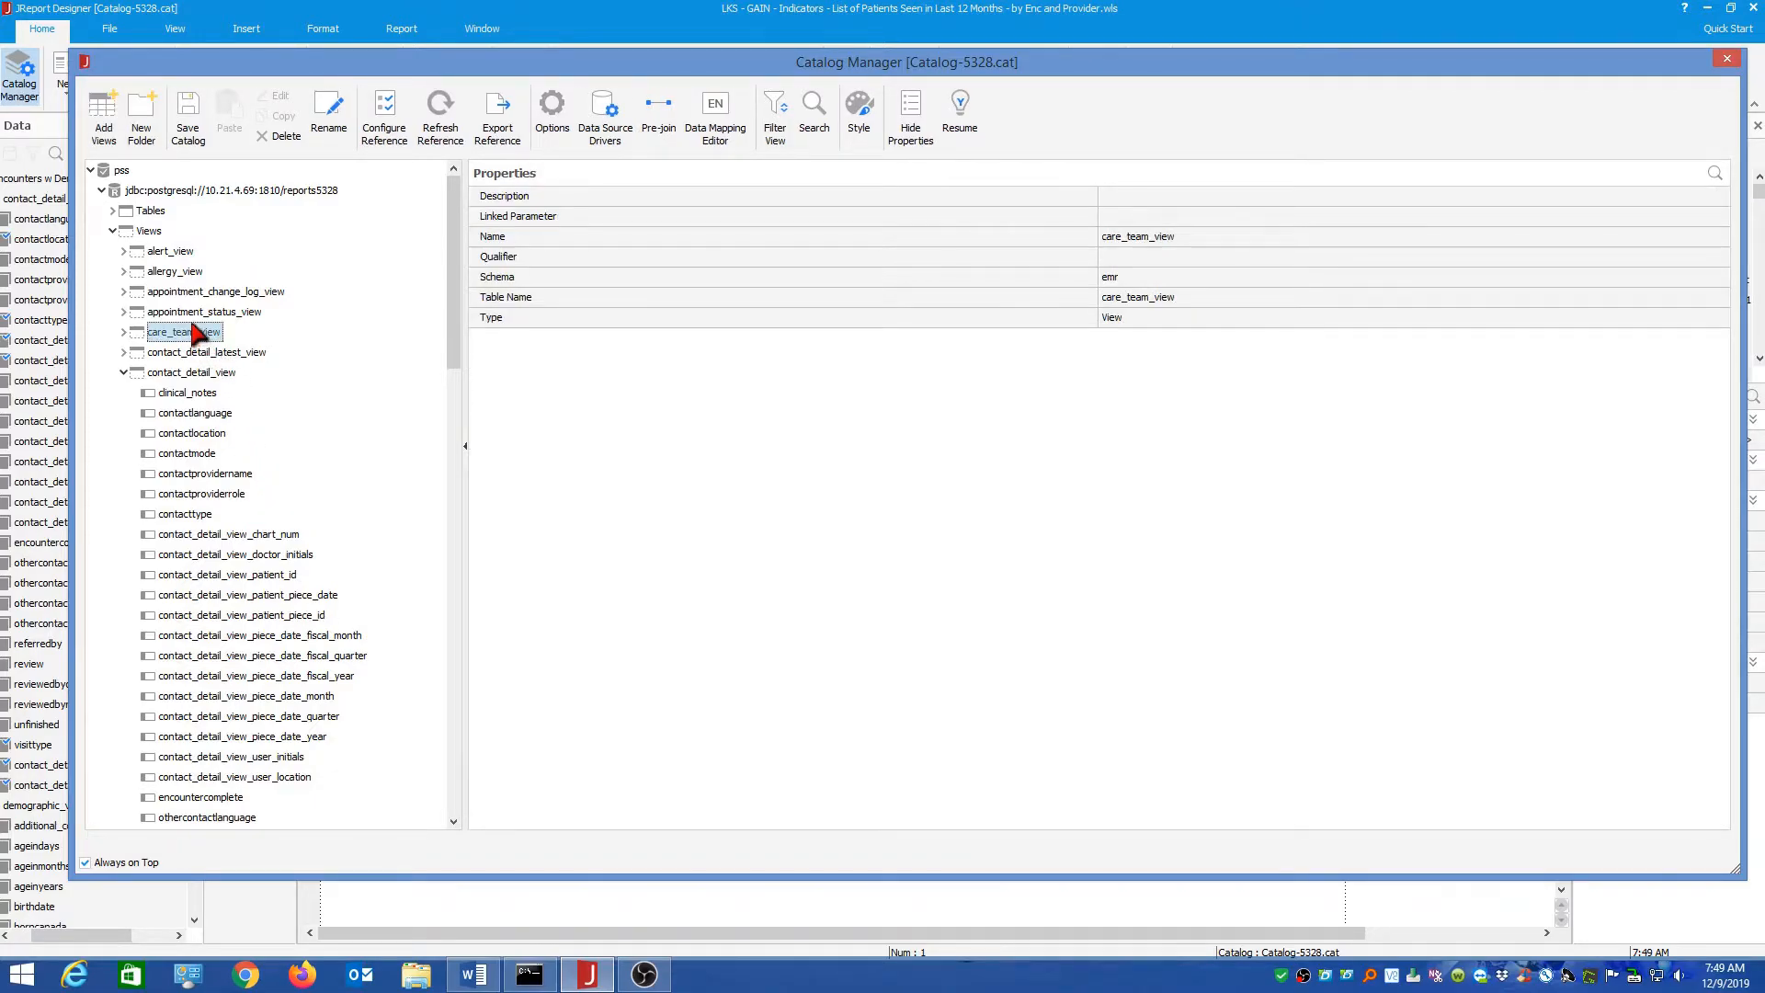
{"action": "left_click", "coordinate": [124, 333]}
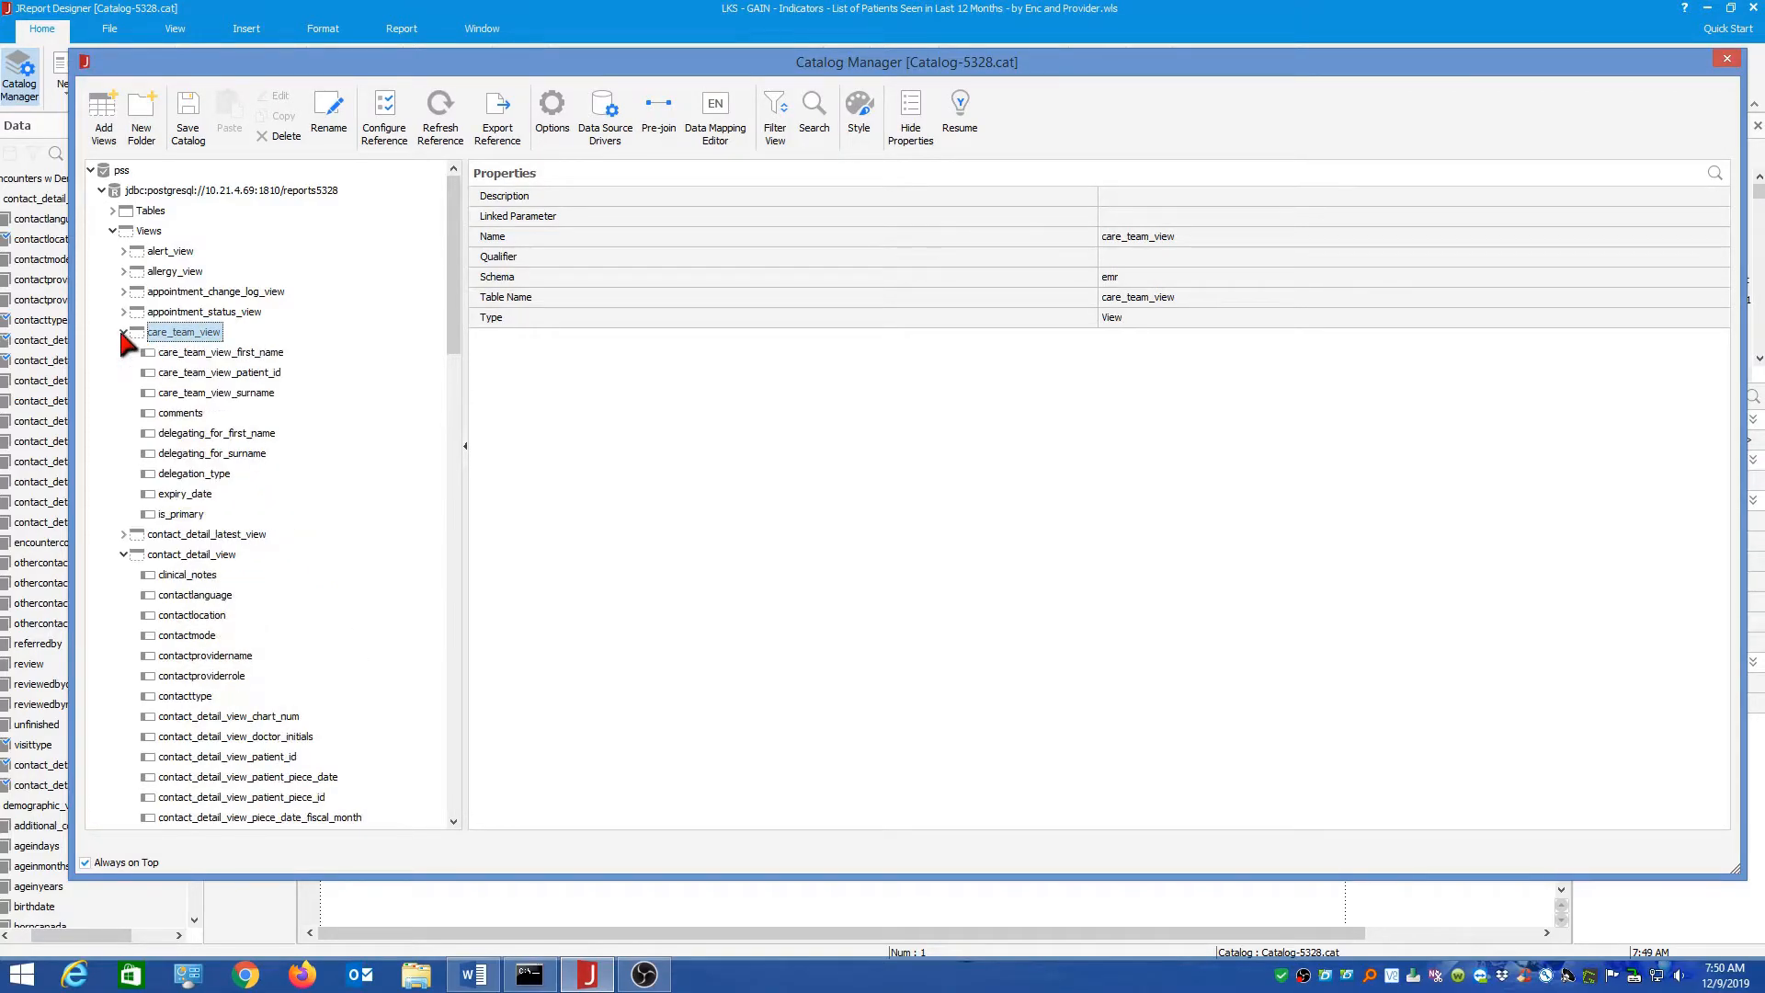
{"action": "left_click", "coordinate": [203, 374]}
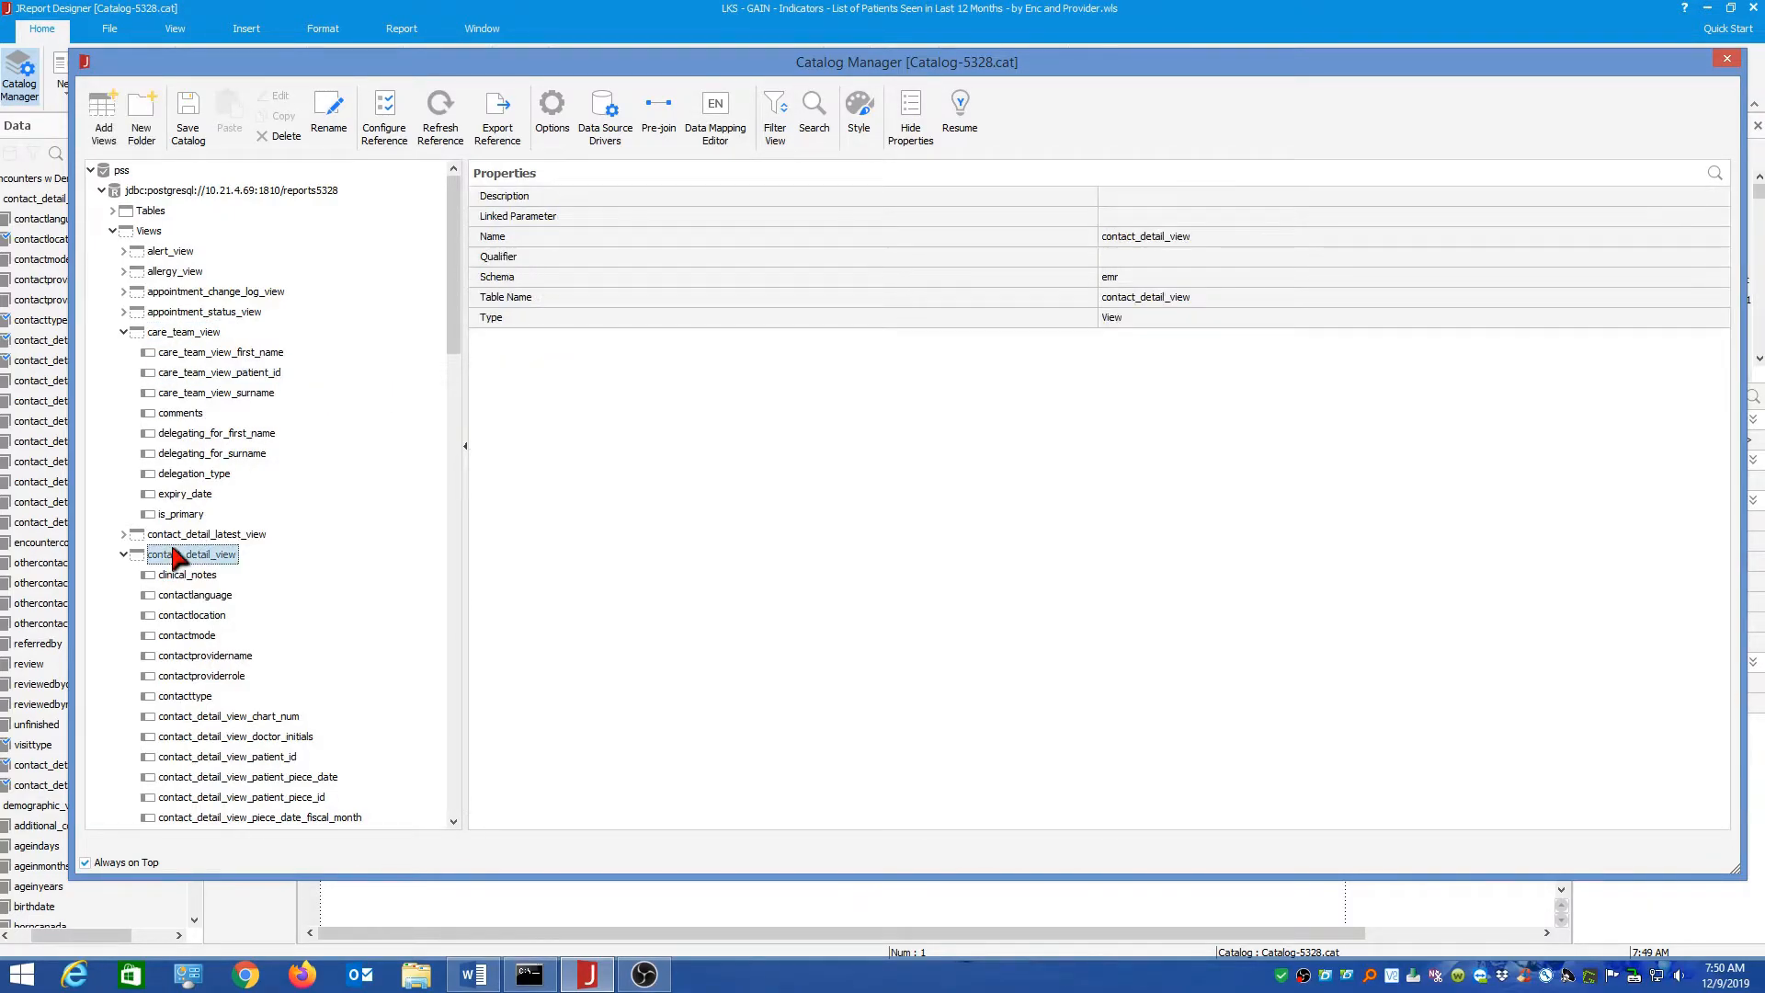
{"action": "left_click", "coordinate": [173, 556]}
{"action": "left_click", "coordinate": [173, 556]}
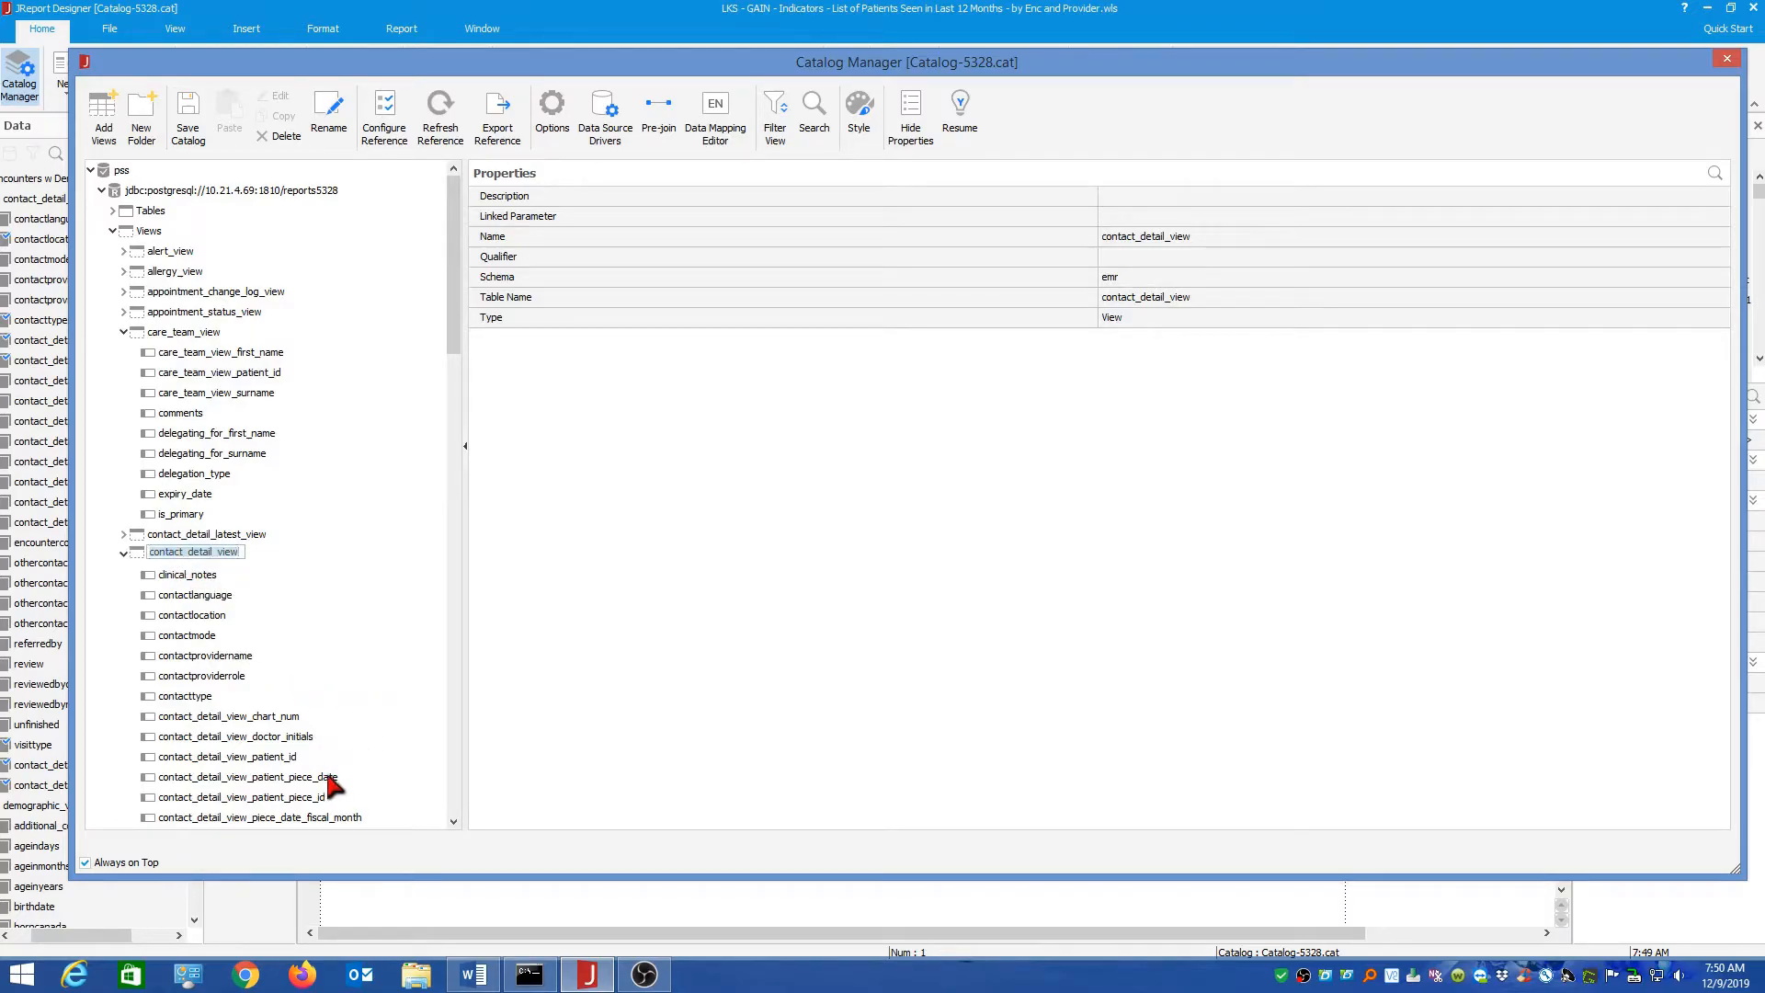
- Recheck the contact_detail_view_patient_piece_id column's properties, save the catalog and close the Catalog Manager
{"action": "left_click", "coordinate": [295, 799]}
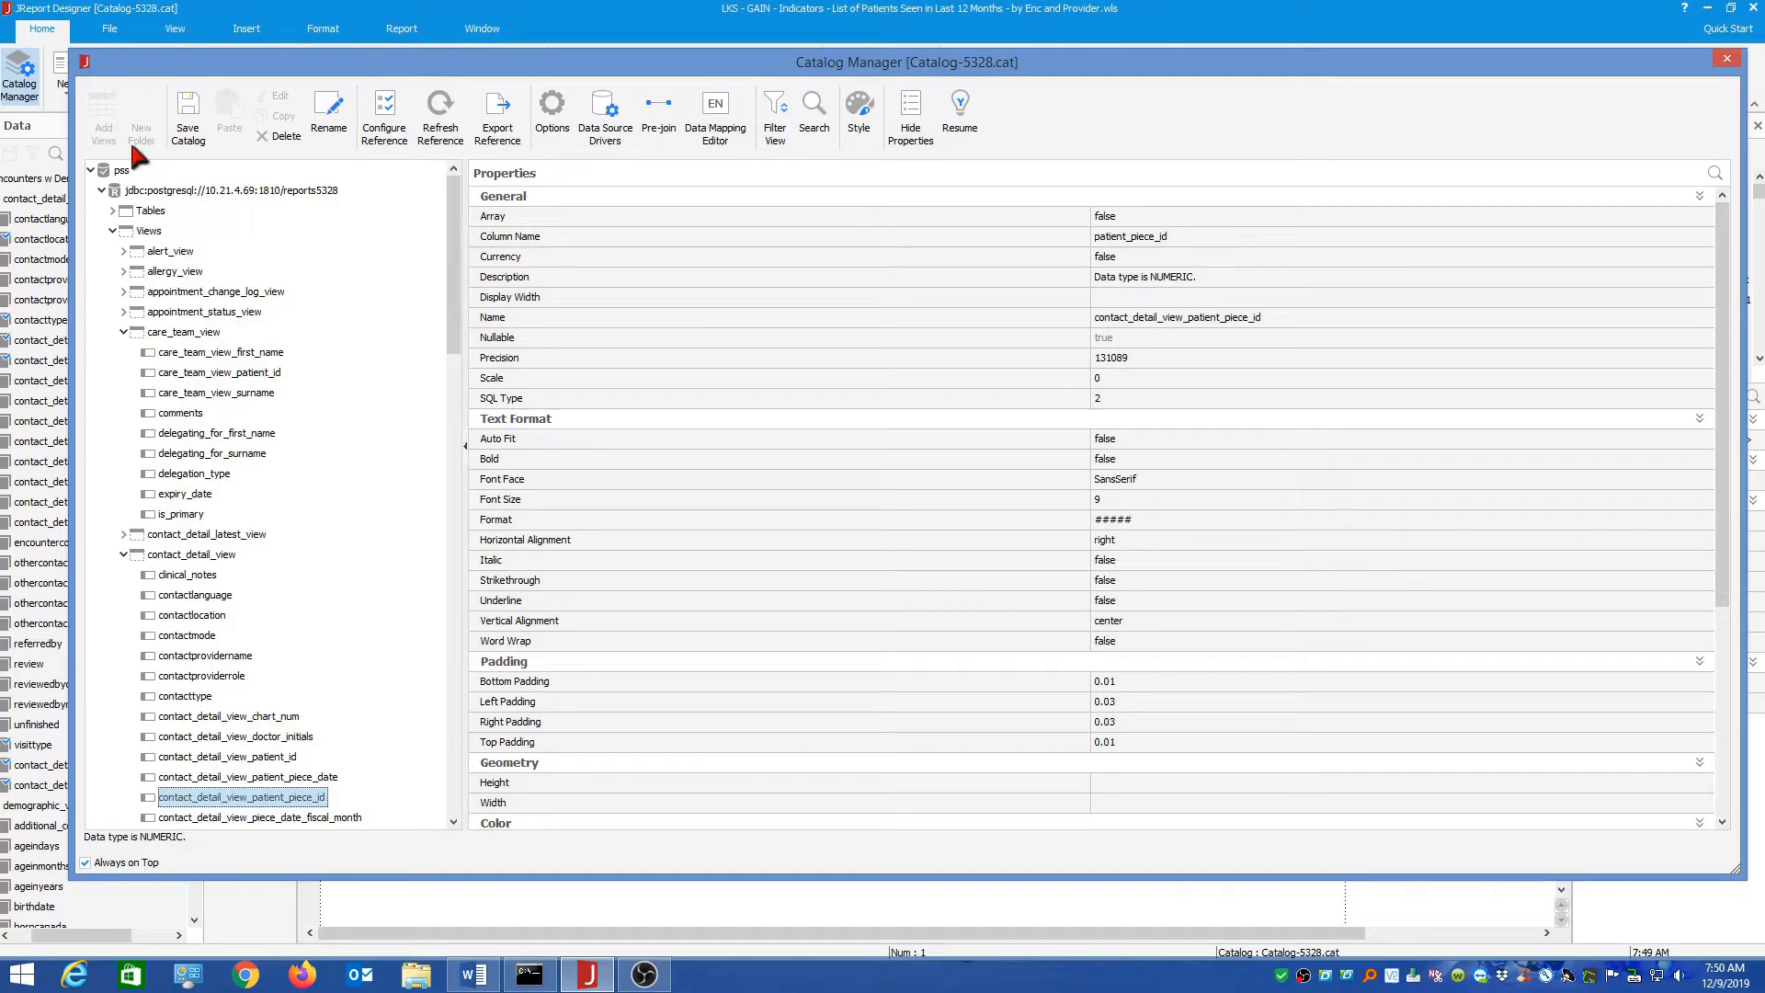
{"action": "left_click", "coordinate": [189, 114]}
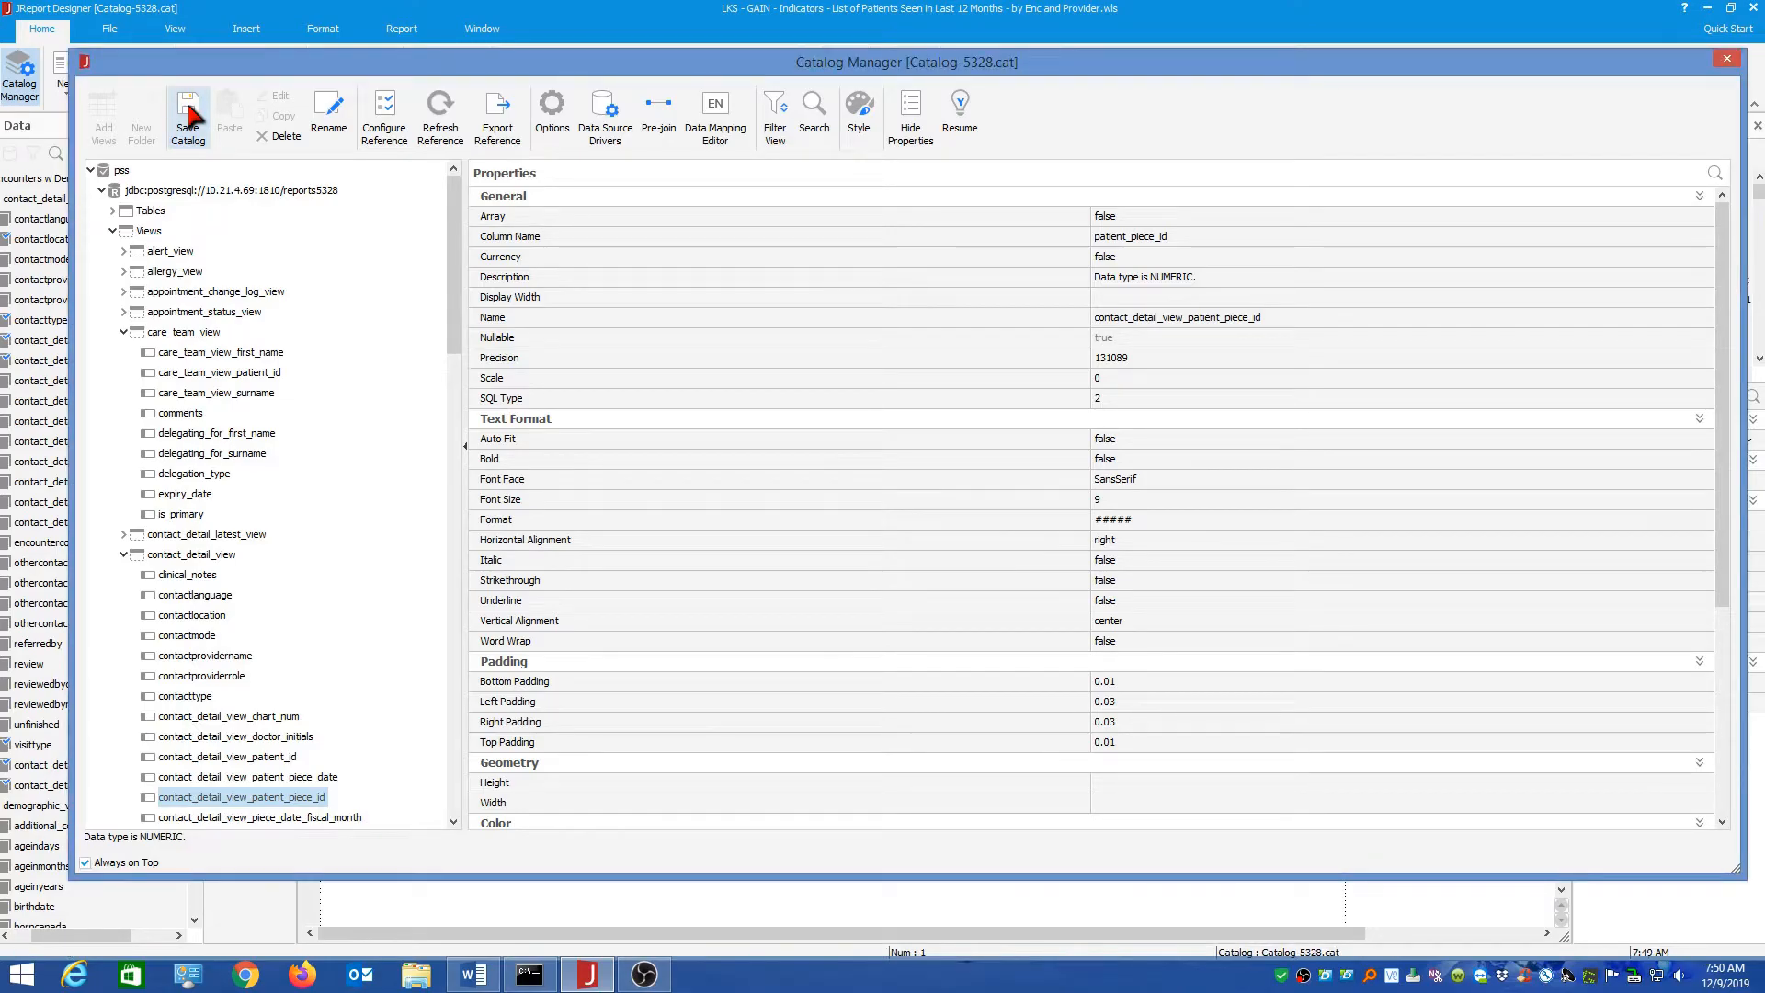
{"action": "left_click", "coordinate": [1724, 60]}
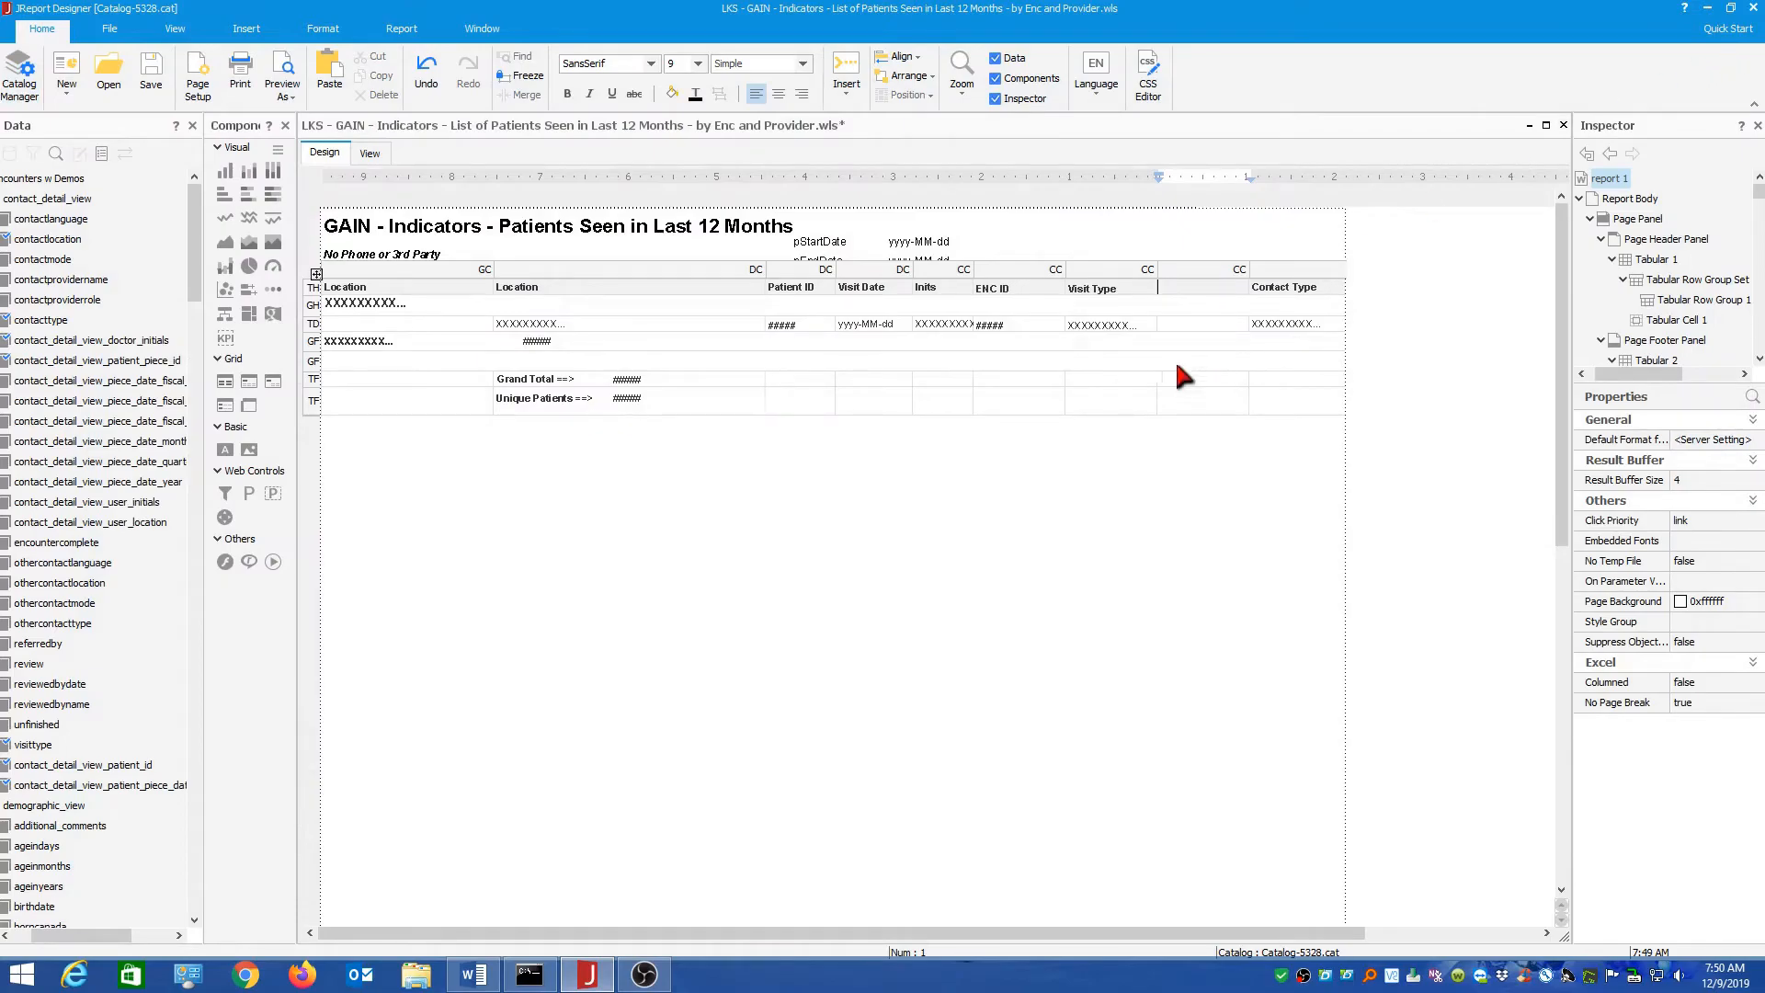
- Insert the contact_detail_view_patient_piece_id field into the empty detail cell between the Visit Type and Contact Type columns
{"action": "left_click", "coordinate": [1190, 328]}
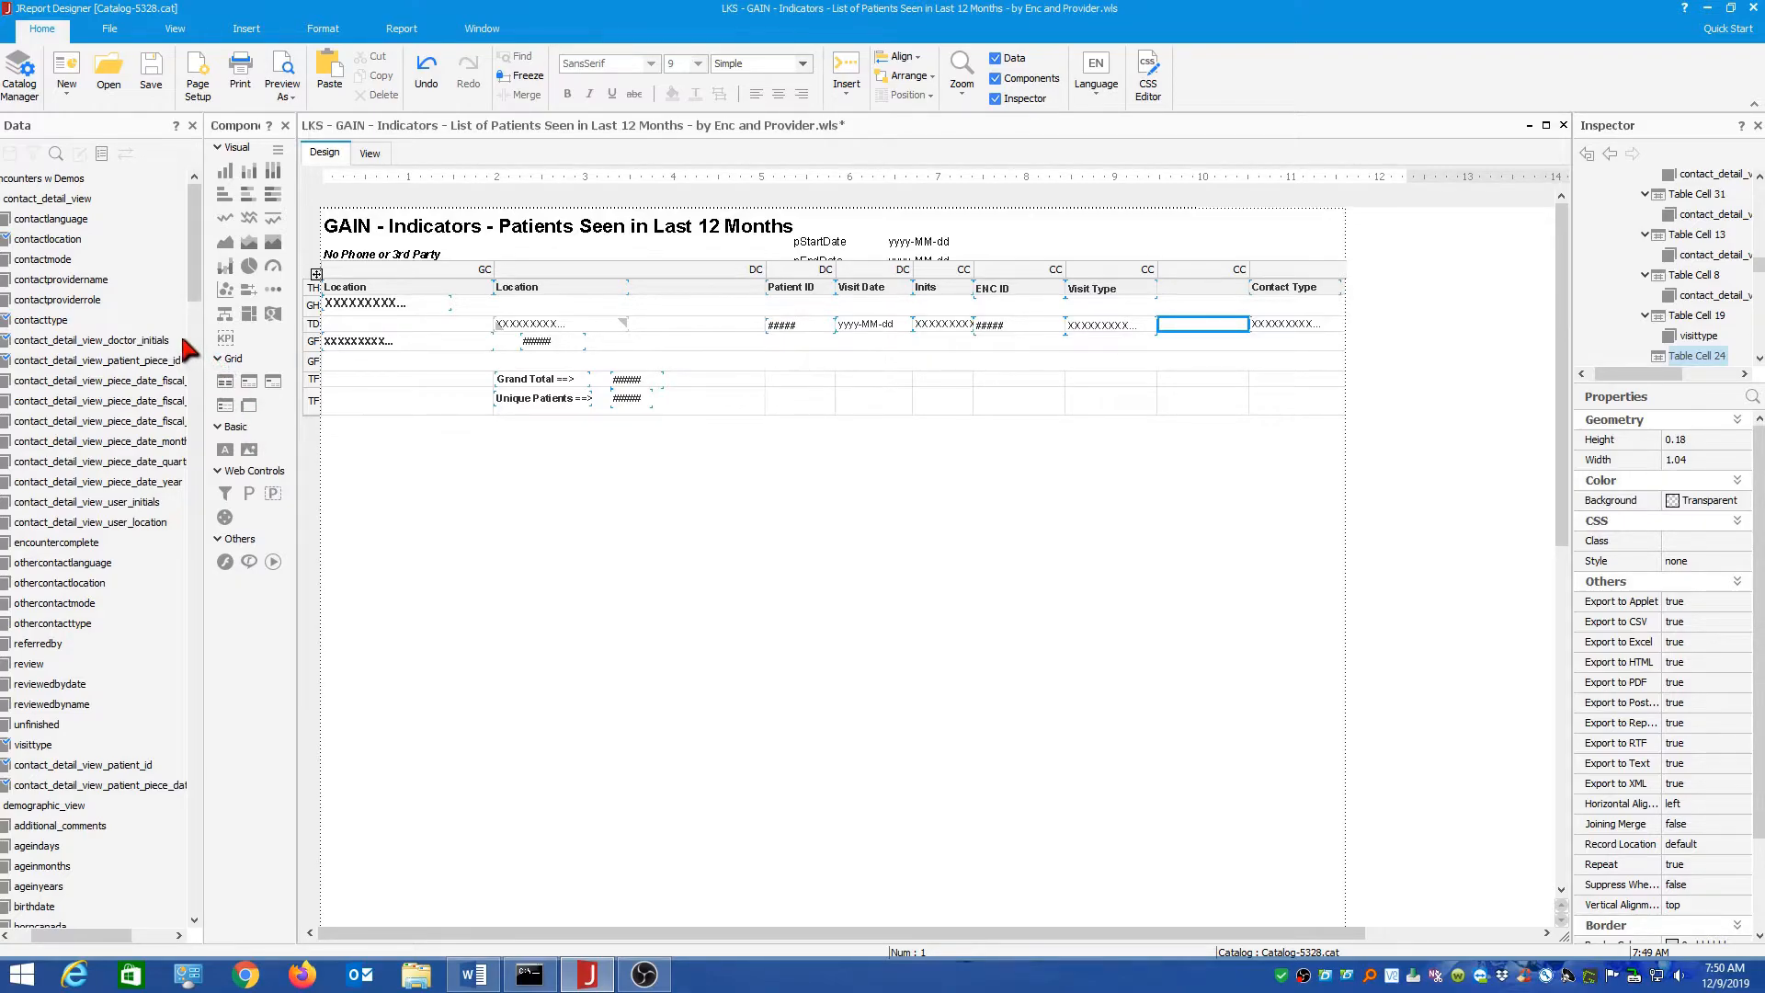
{"action": "left_click_drag", "start_coordinate": [105, 369], "coordinate": [1192, 324]}
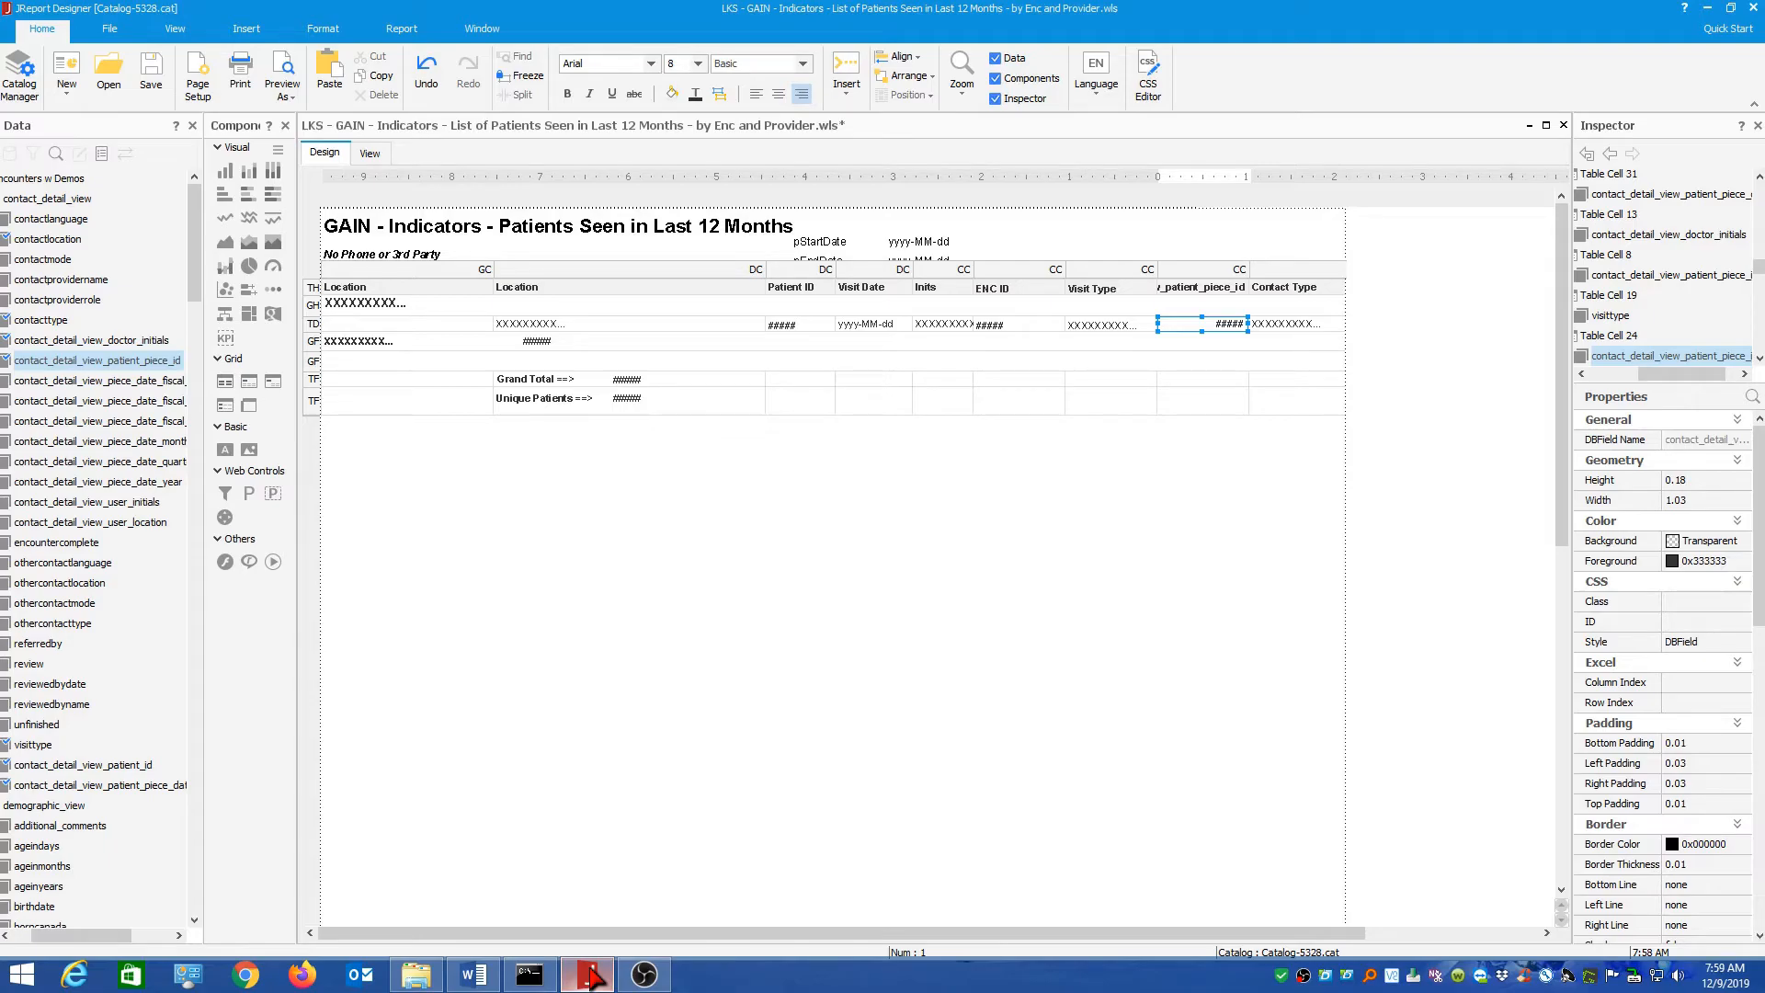
- Collapse contact_detail_view in the data resources and locate the birthdate field under demographic_view
{"action": "left_click_drag", "start_coordinate": [124, 935], "coordinate": [69, 938]}
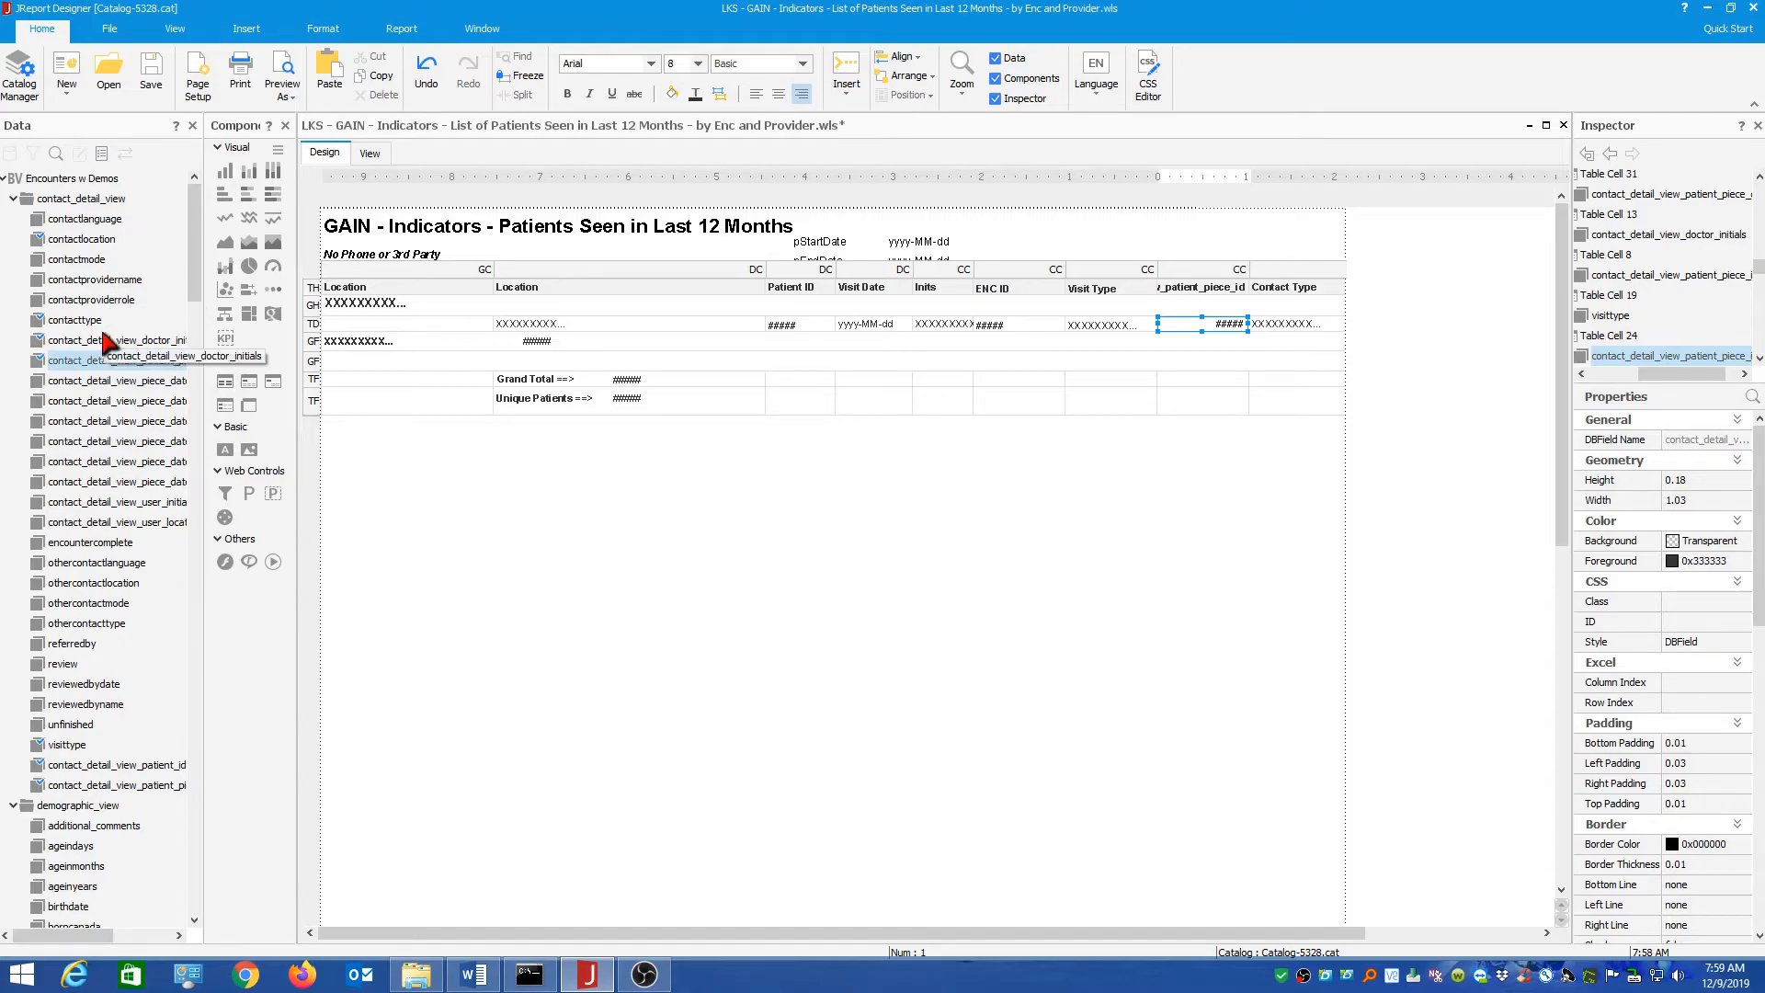
{"action": "left_click", "coordinate": [15, 200]}
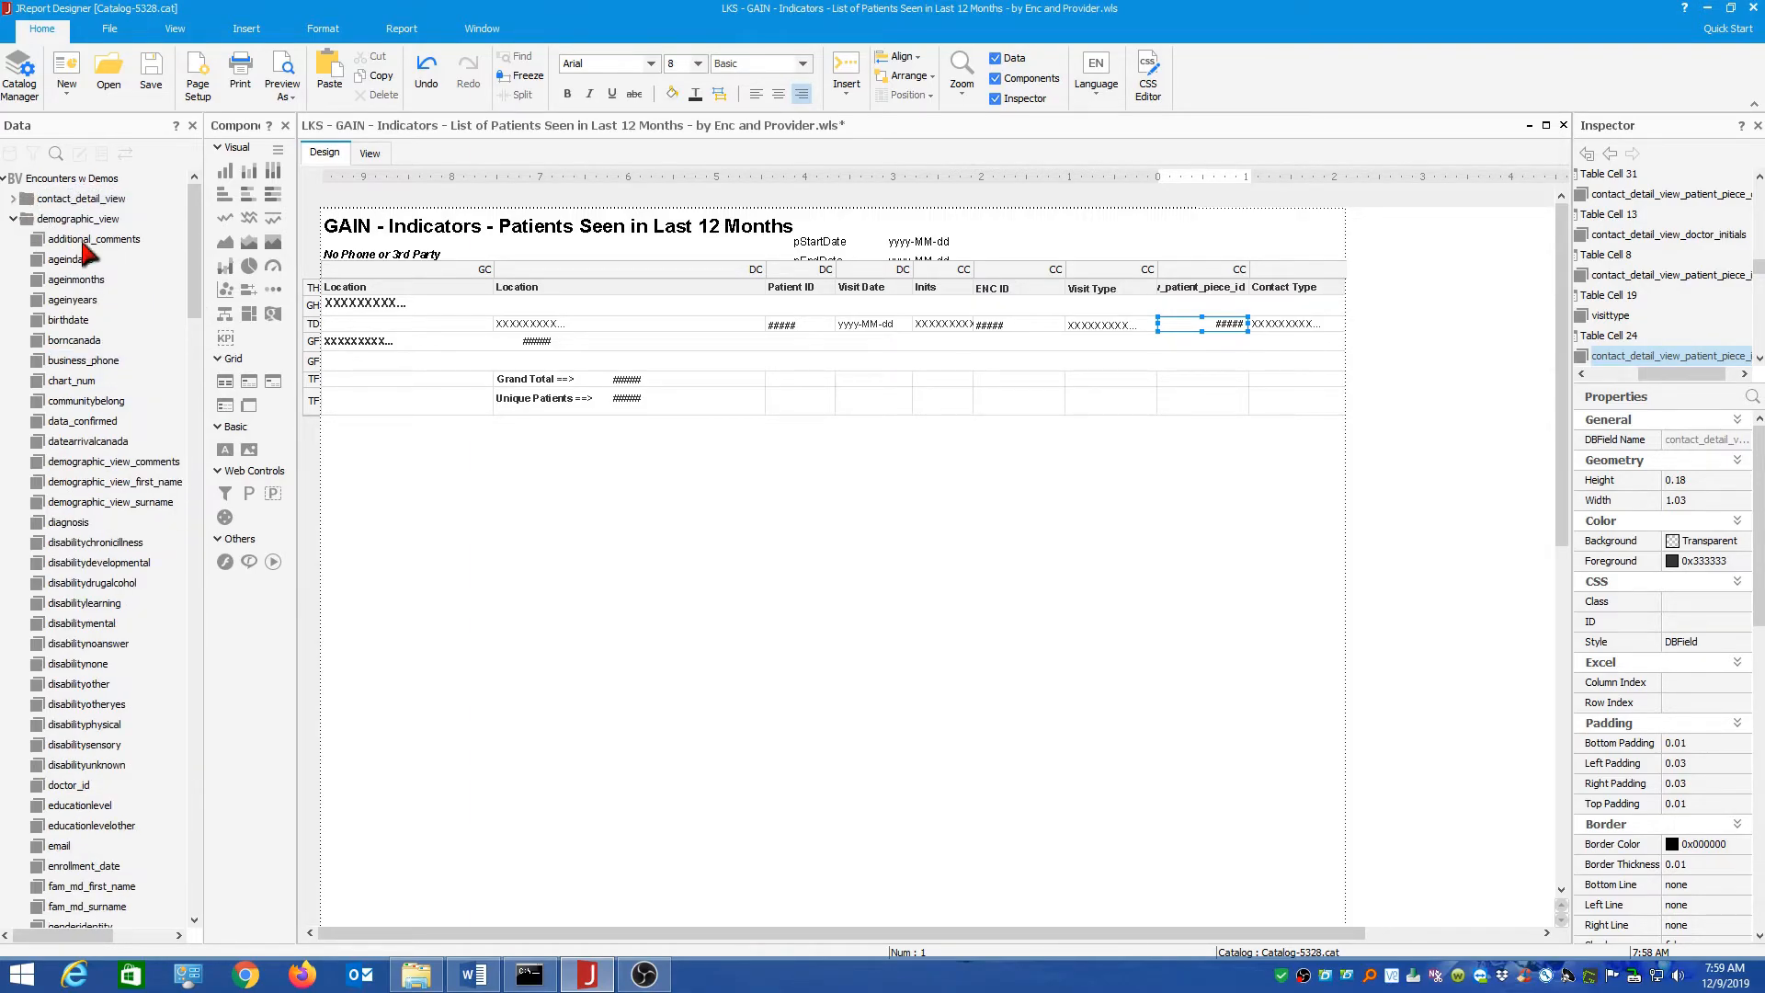
{"action": "left_click", "coordinate": [83, 327]}
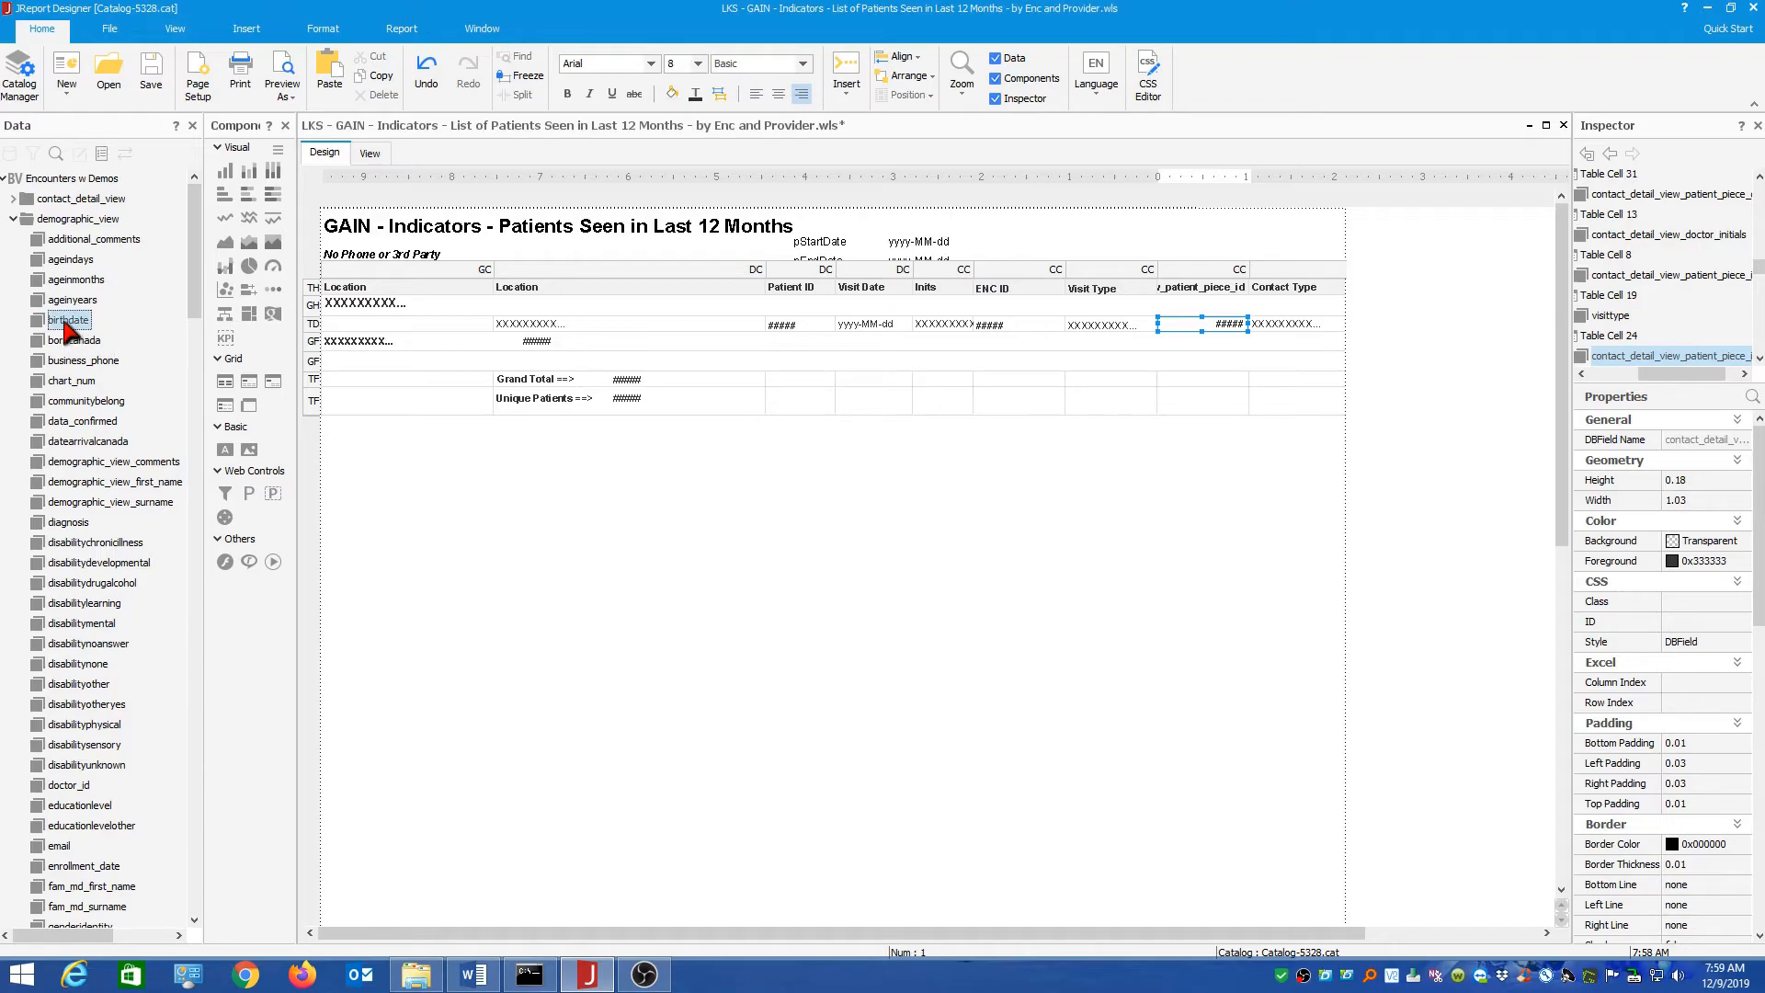
- Reopen the Catalog Manager and examine the Format property of the contact_detail_view_patient_piece_date column
{"action": "left_click", "coordinate": [20, 78]}
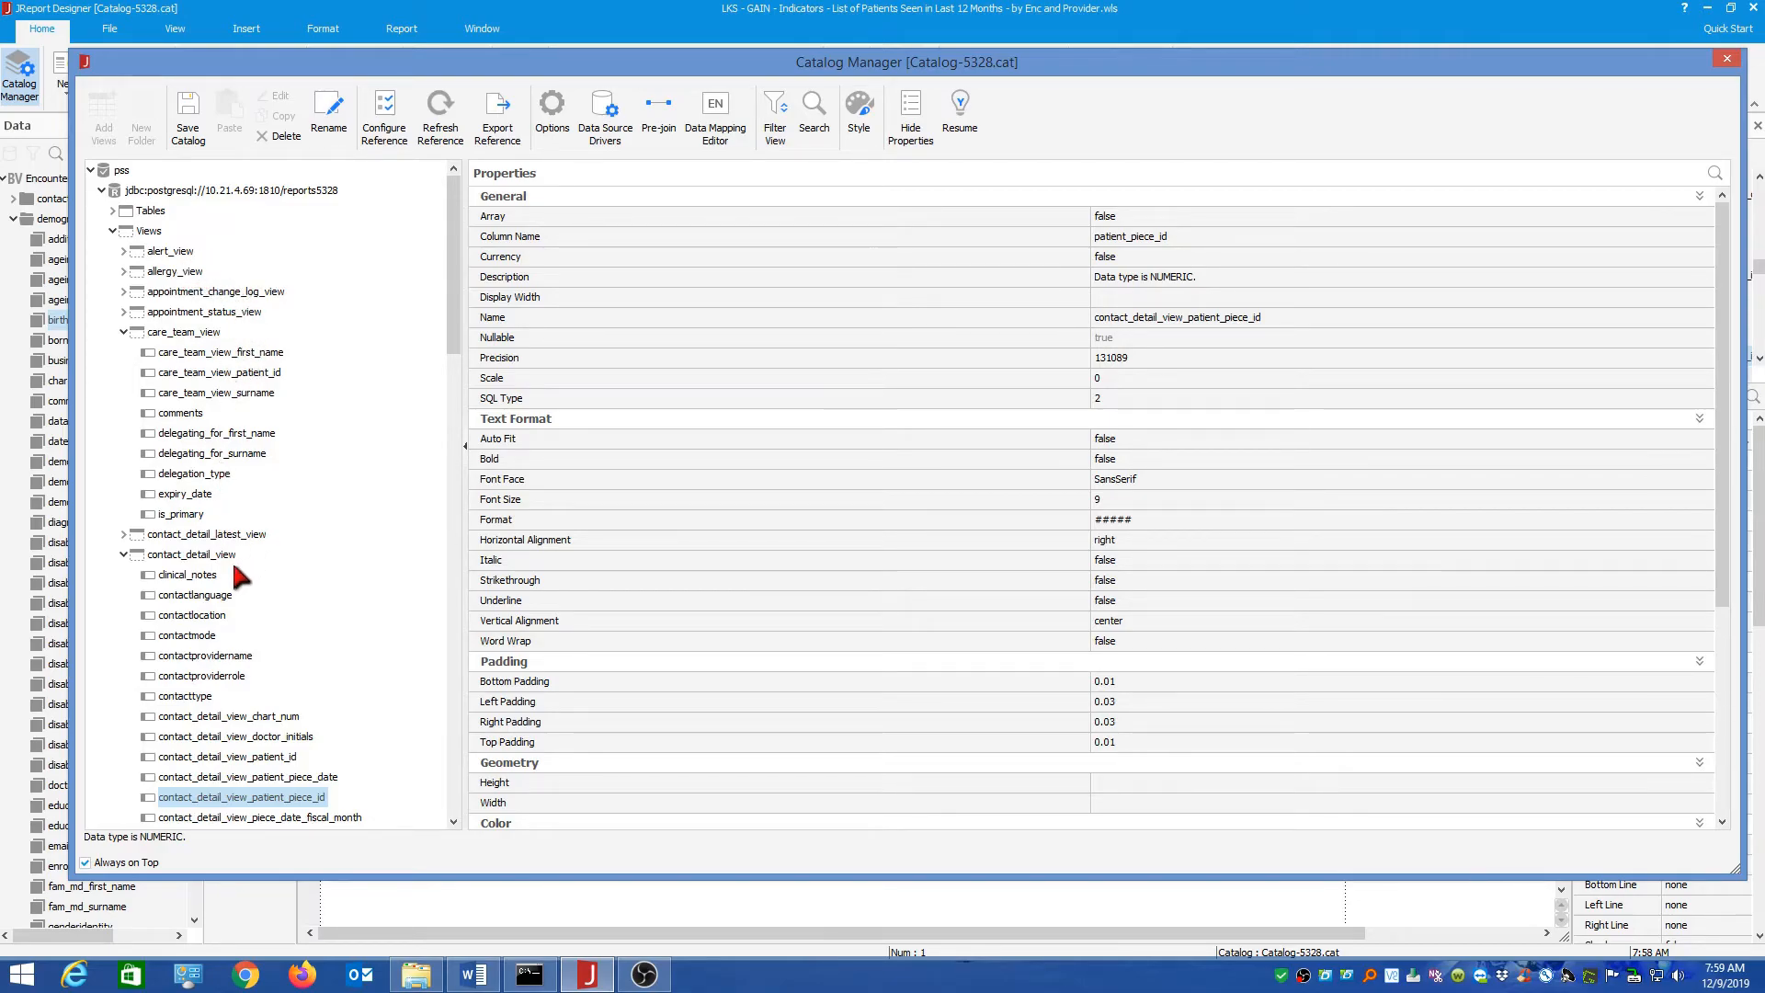
{"action": "scroll", "coordinate": [241, 566], "scroll_direction": "down", "scroll_amount": 5}
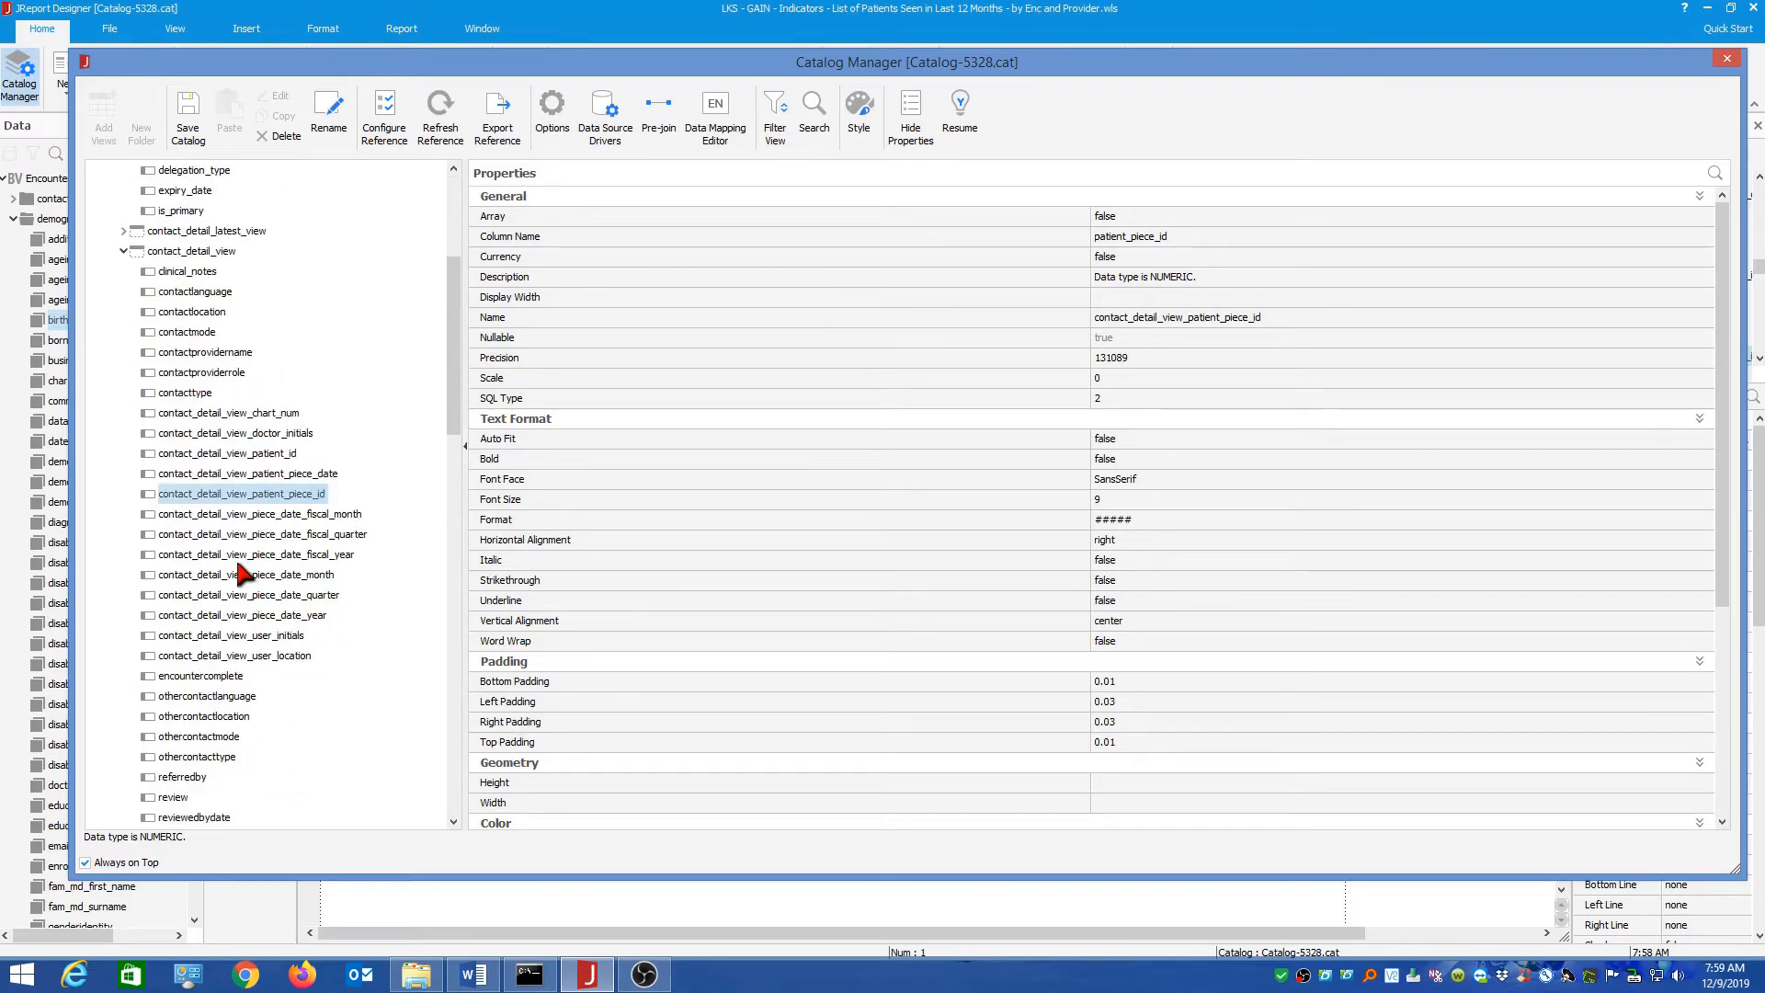
{"action": "left_click", "coordinate": [329, 476]}
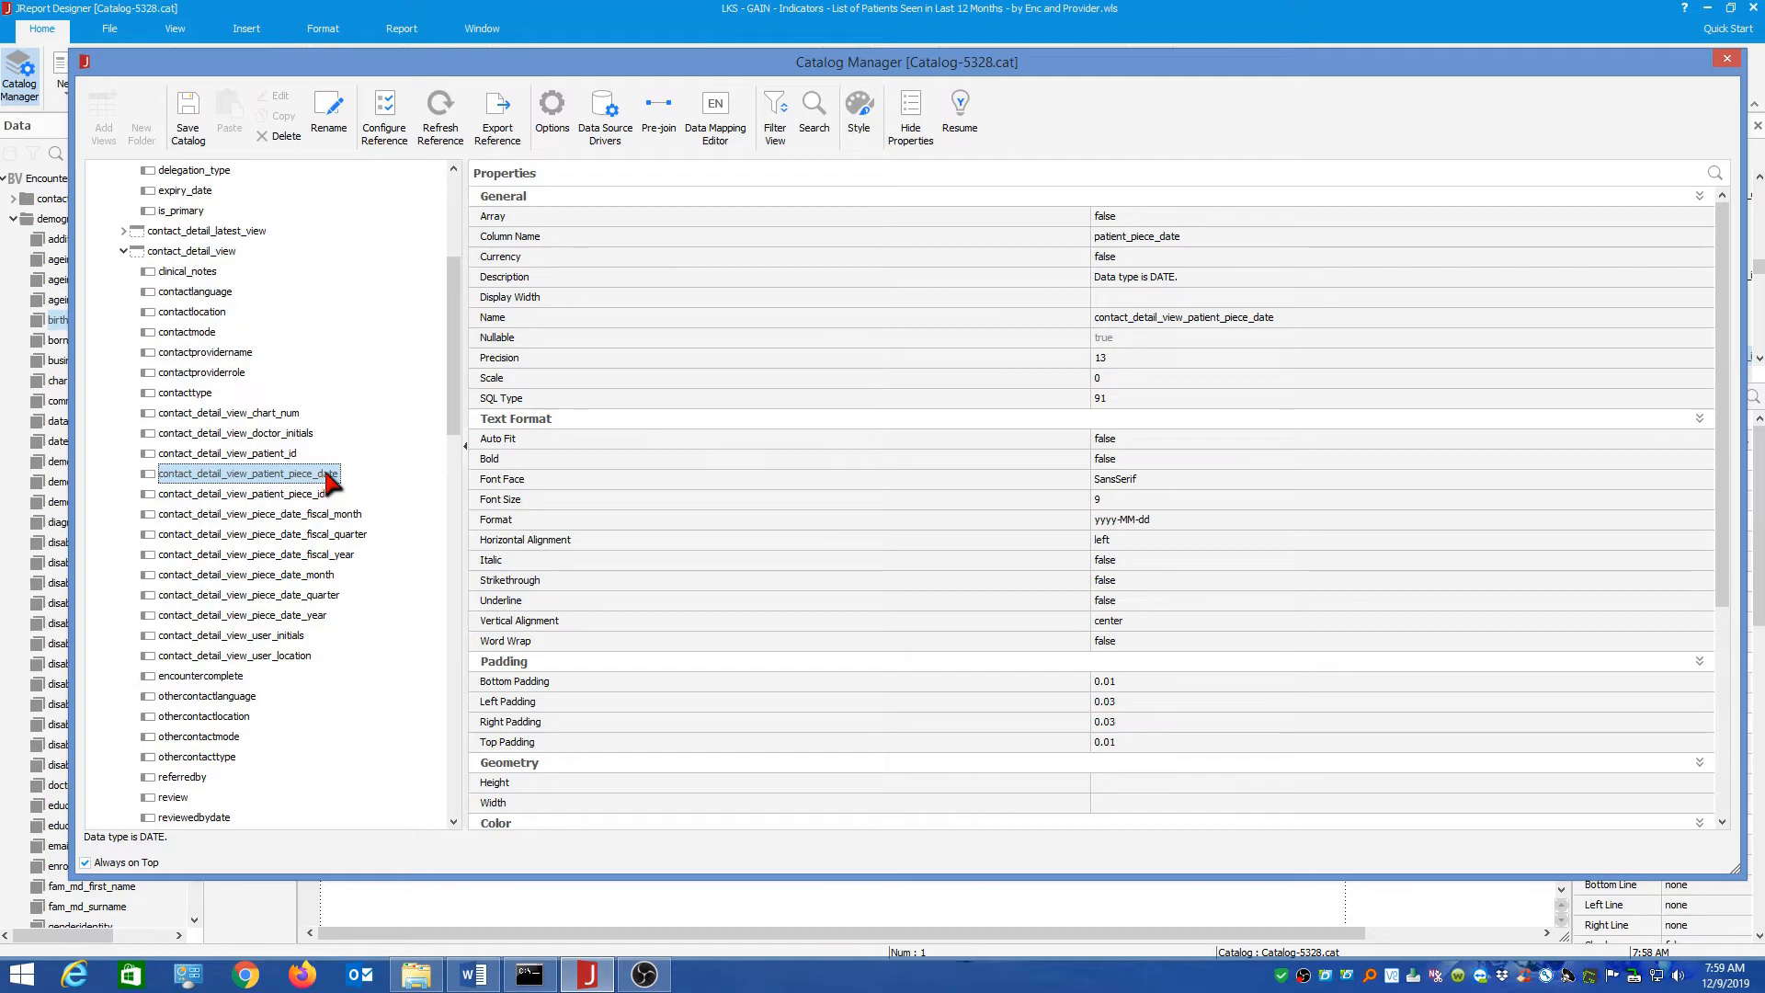
{"action": "mouse_move", "coordinate": [1120, 521]}
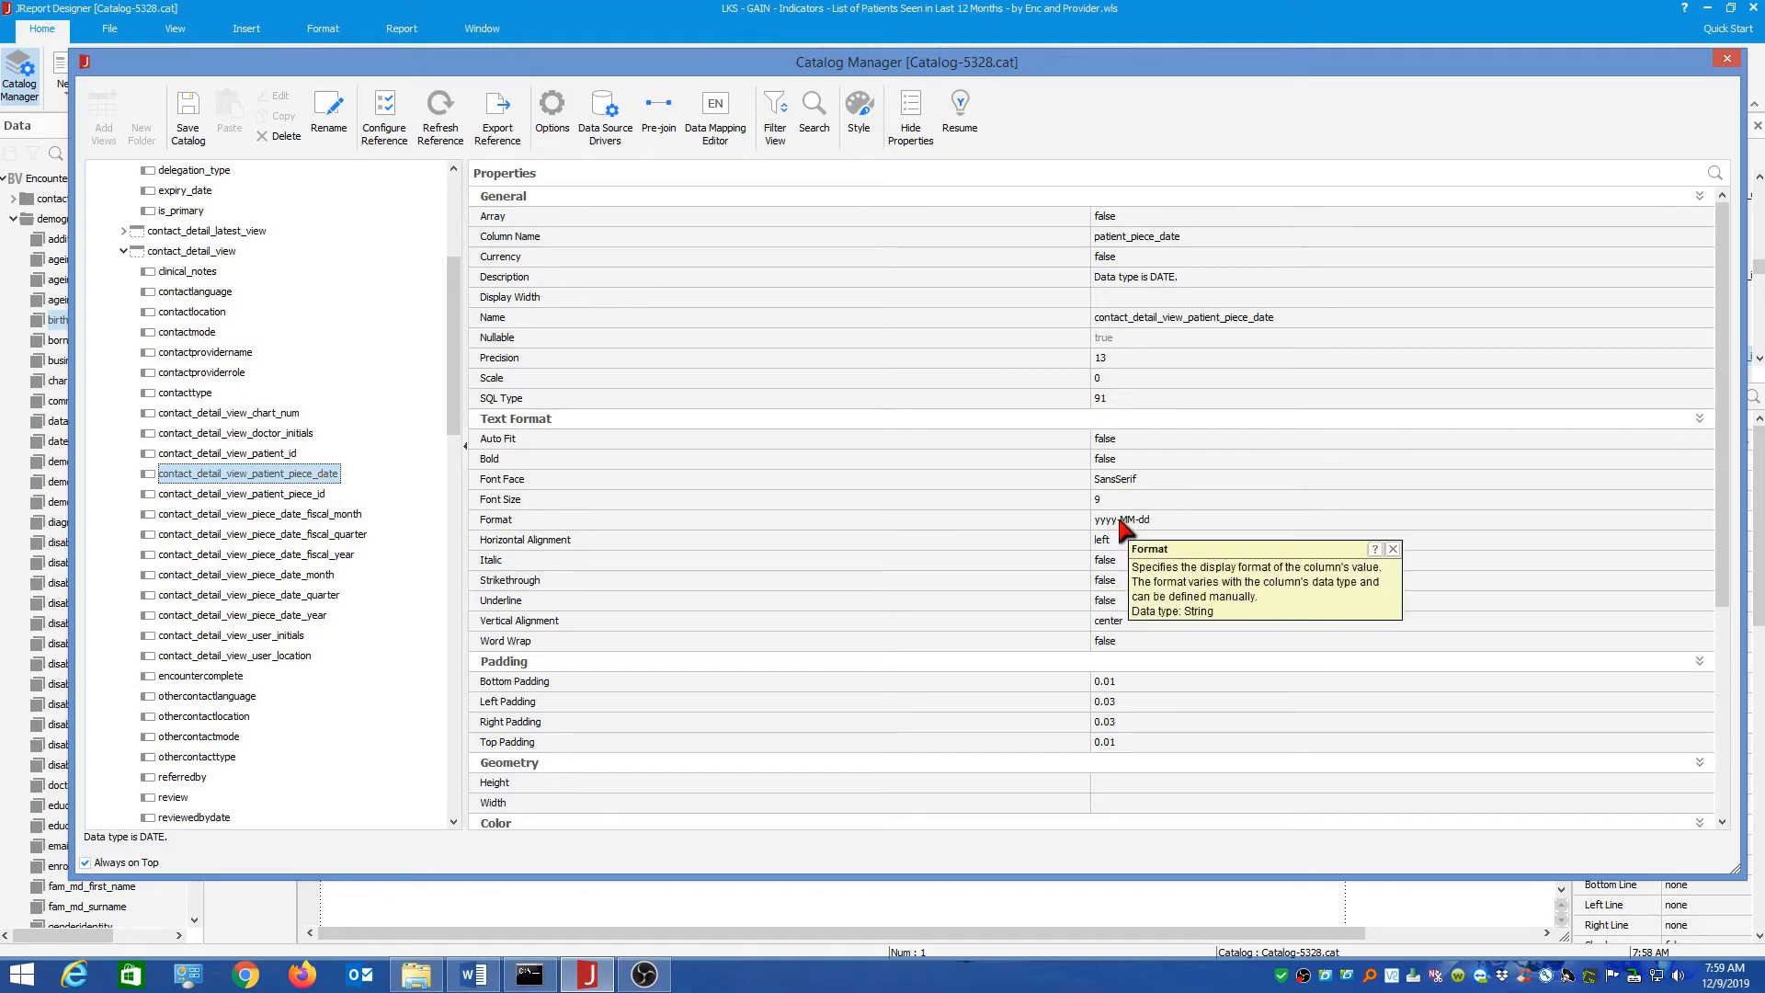